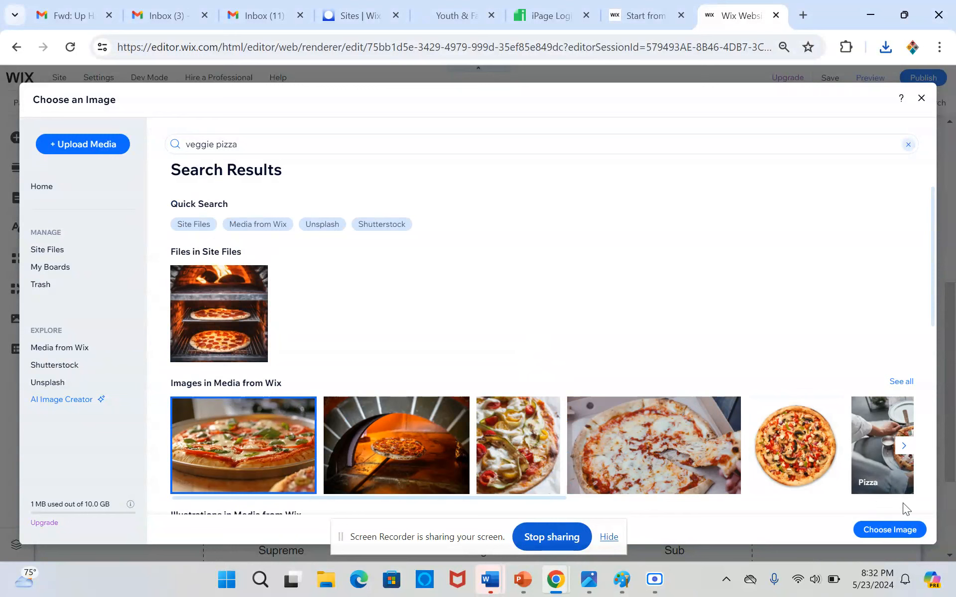
# Apply the selected Media from Wix pizza picture as the Veggie Pizza image.
pyautogui.click(911, 532)
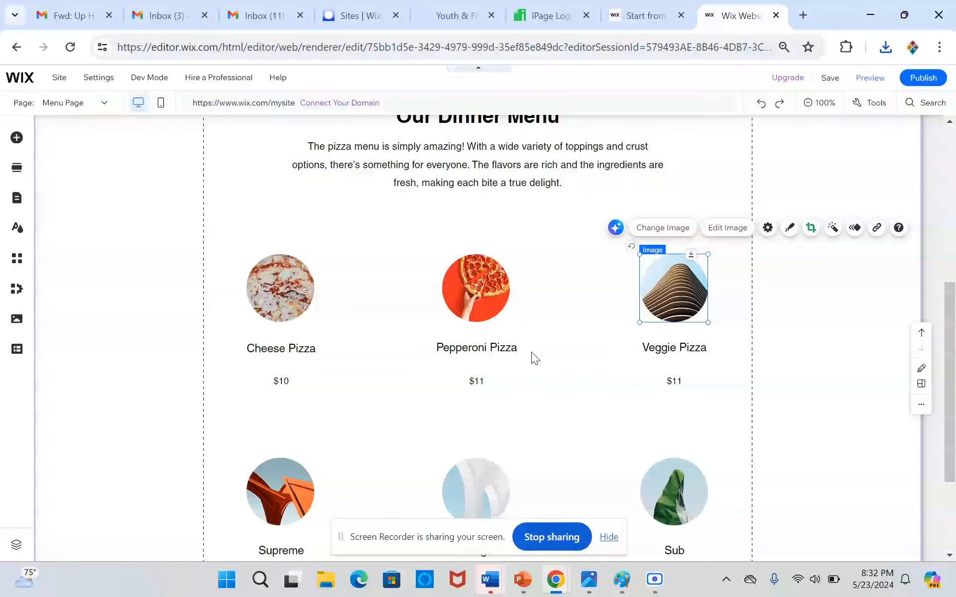
# Replace the Supreme item's image with the whole round pizza on a white background from a Media from Wix search for "pizza".
pyautogui.scroll(-3, 329, 304)
pyautogui.click(298, 328)
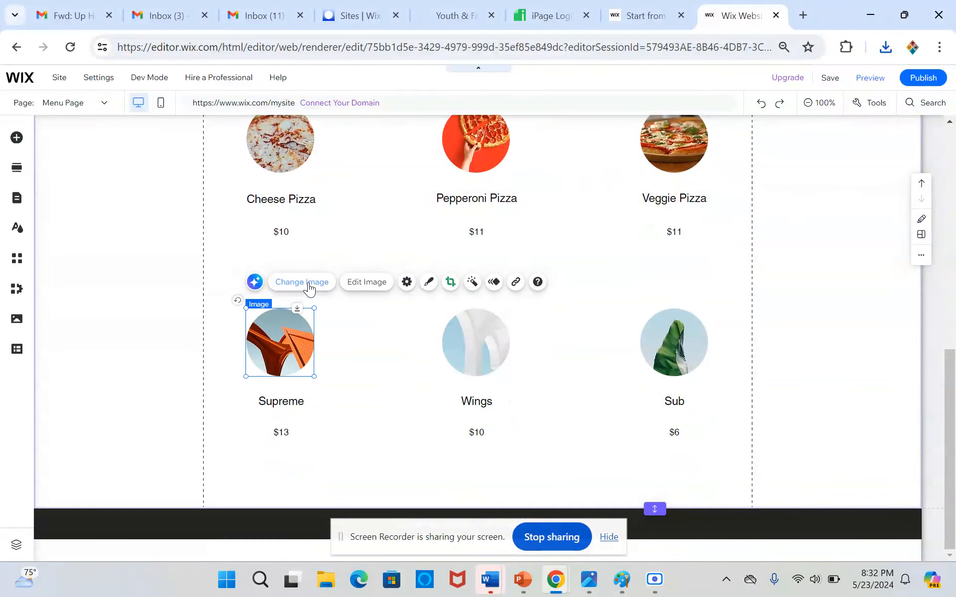
pyautogui.click(308, 284)
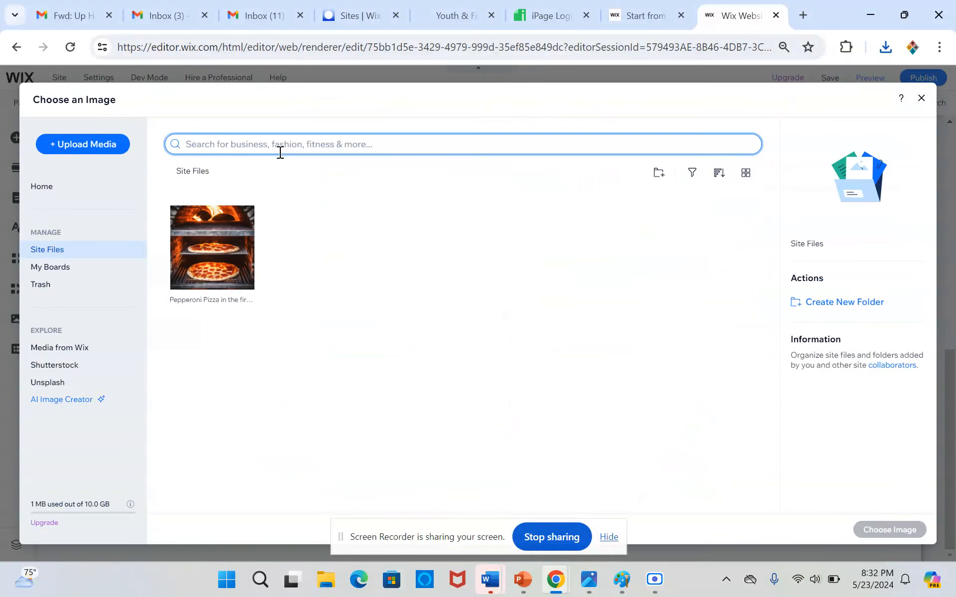
pyautogui.write('pizz')
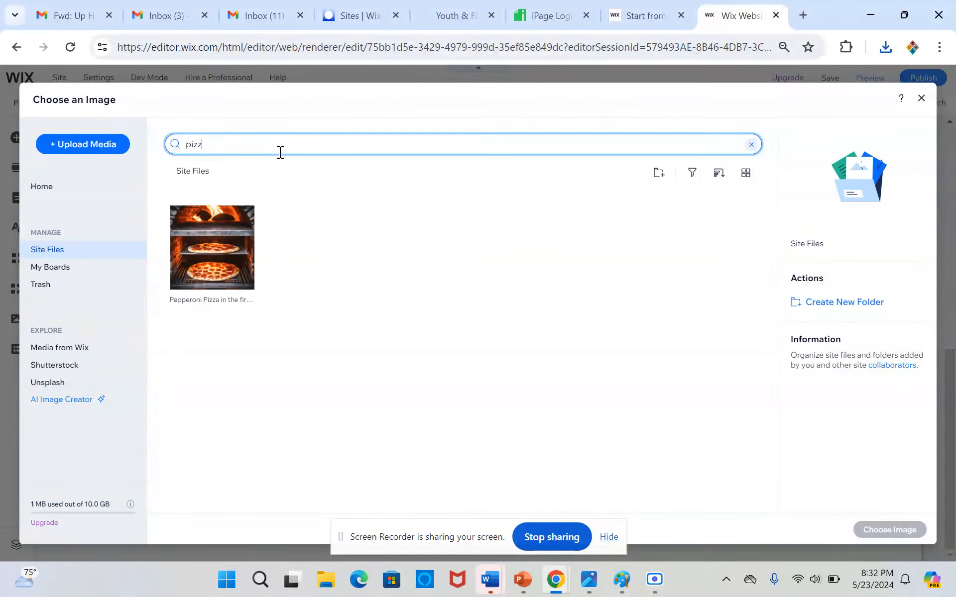
pyautogui.write('a')
pyautogui.press('Return')
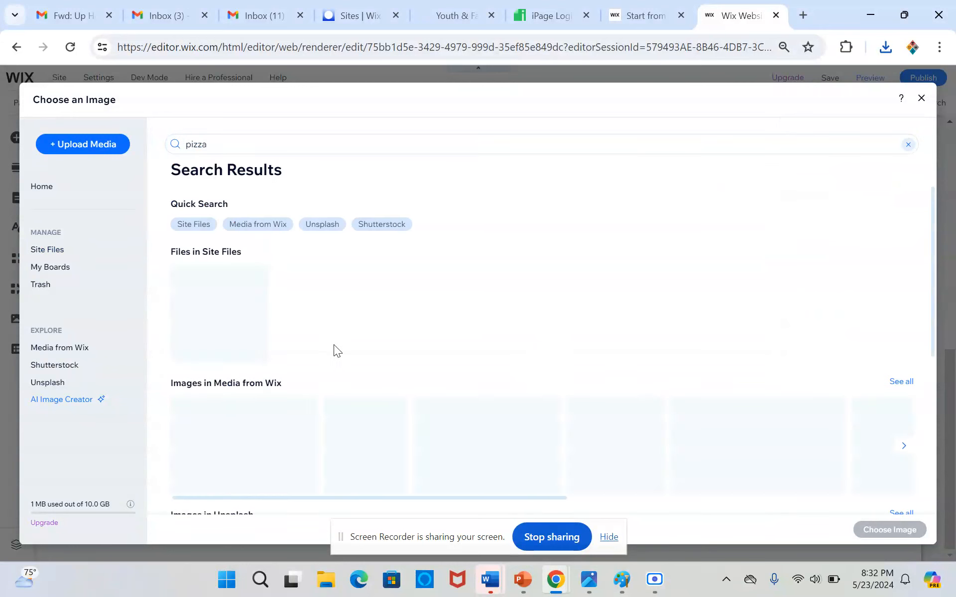
pyautogui.scroll(-2, 341, 352)
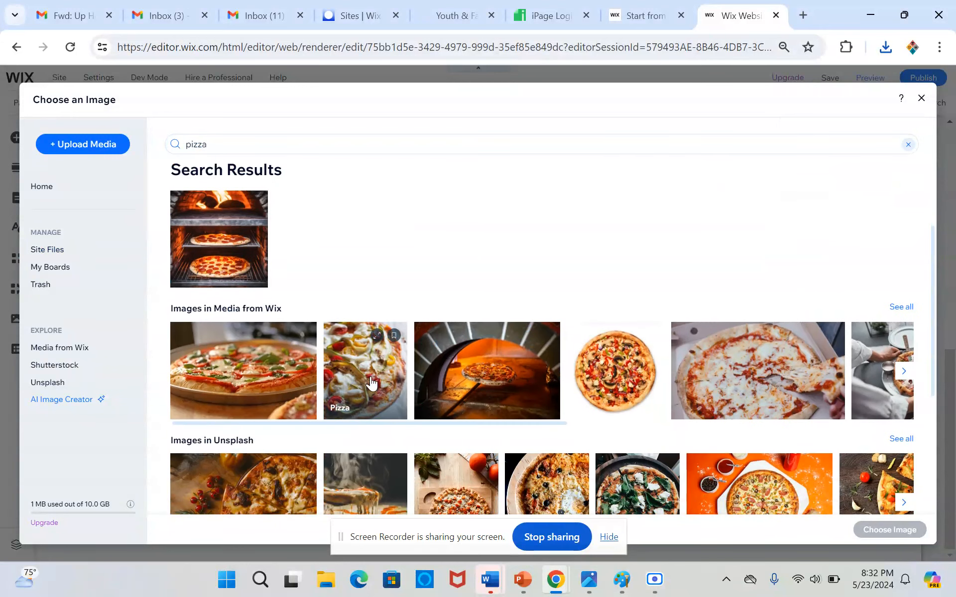
pyautogui.click(616, 383)
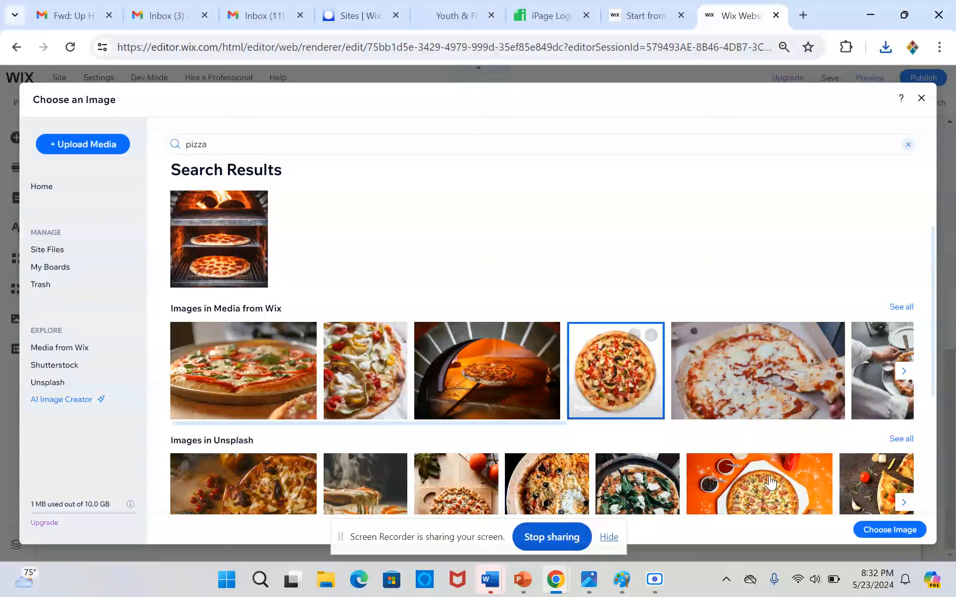
pyautogui.click(867, 532)
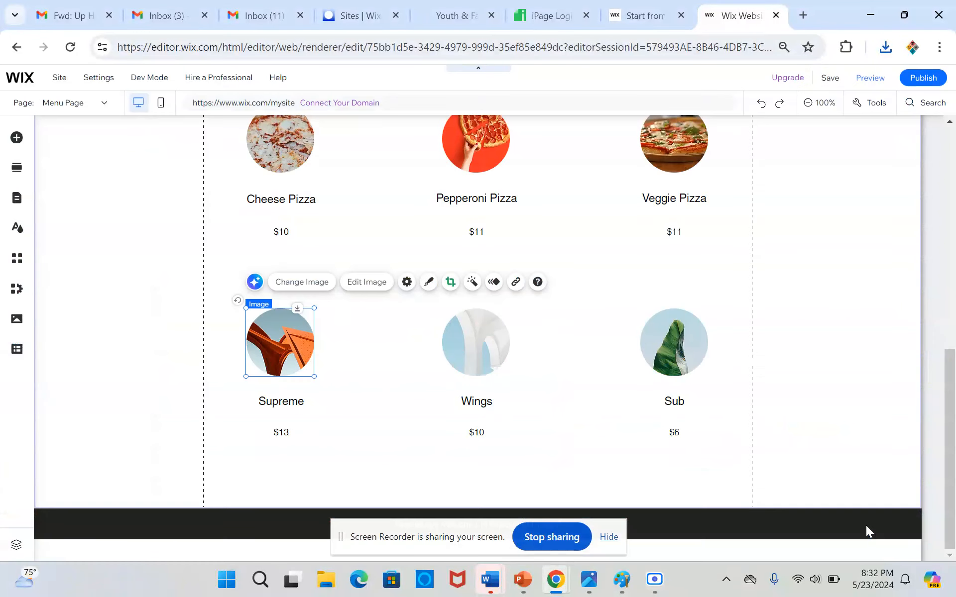
# Replace the Wings item's image with the Media from Wix picture "Chicken Wings", found by searching for "chicken".
pyautogui.click(481, 350)
pyautogui.click(499, 282)
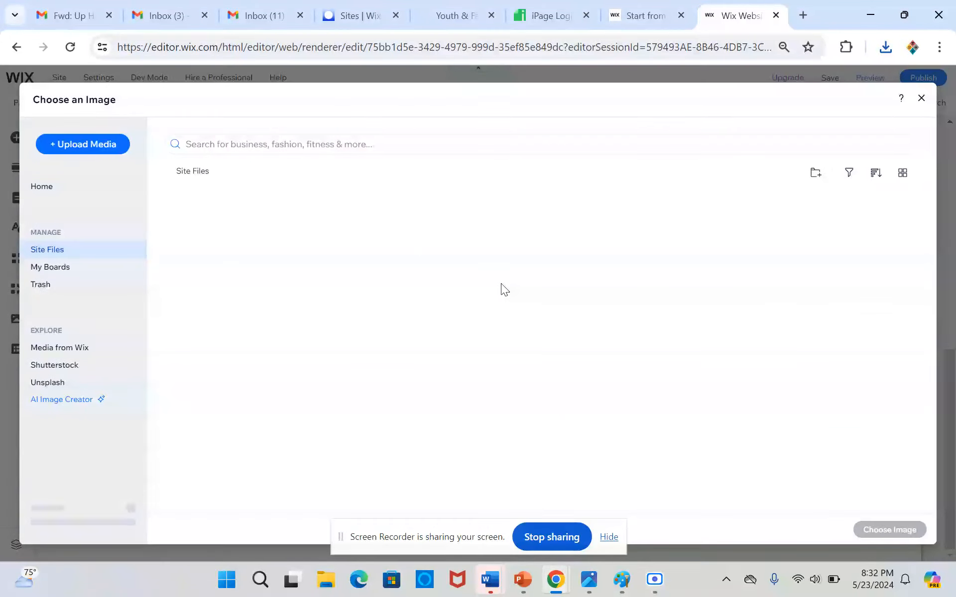
pyautogui.click(296, 141)
pyautogui.write('chicken')
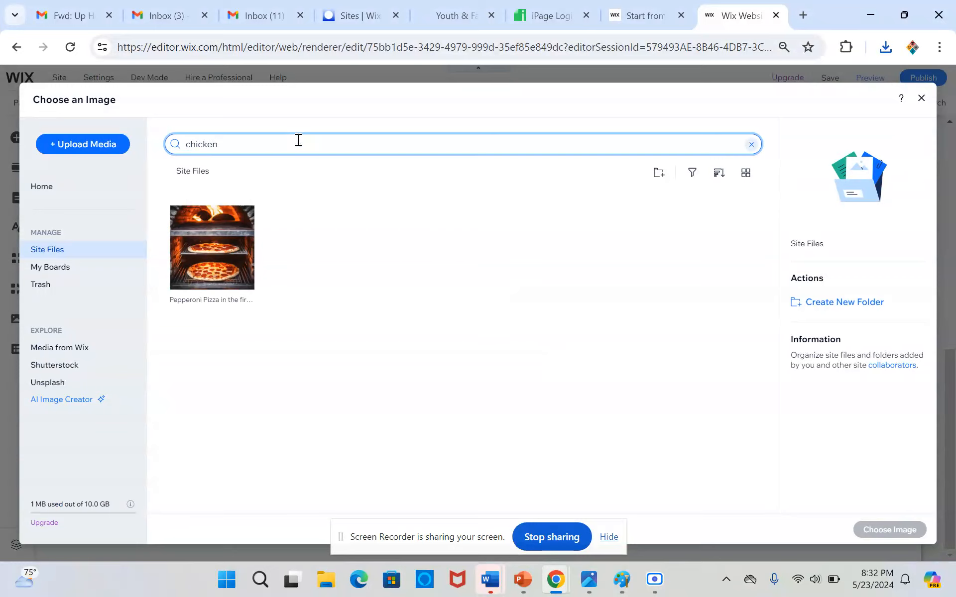
pyautogui.press('Return')
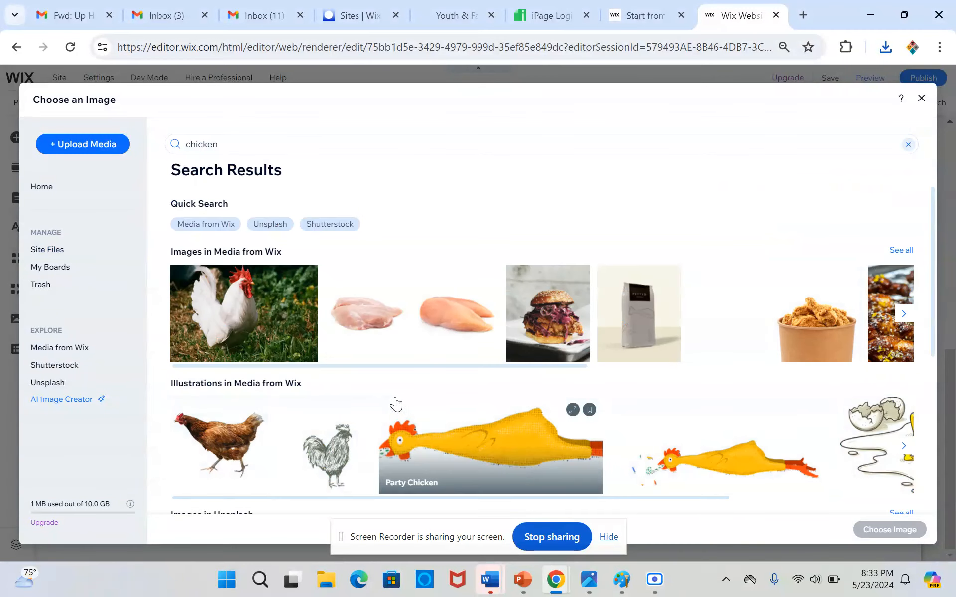
pyautogui.scroll(-5, 394, 402)
pyautogui.moveTo(395, 402)
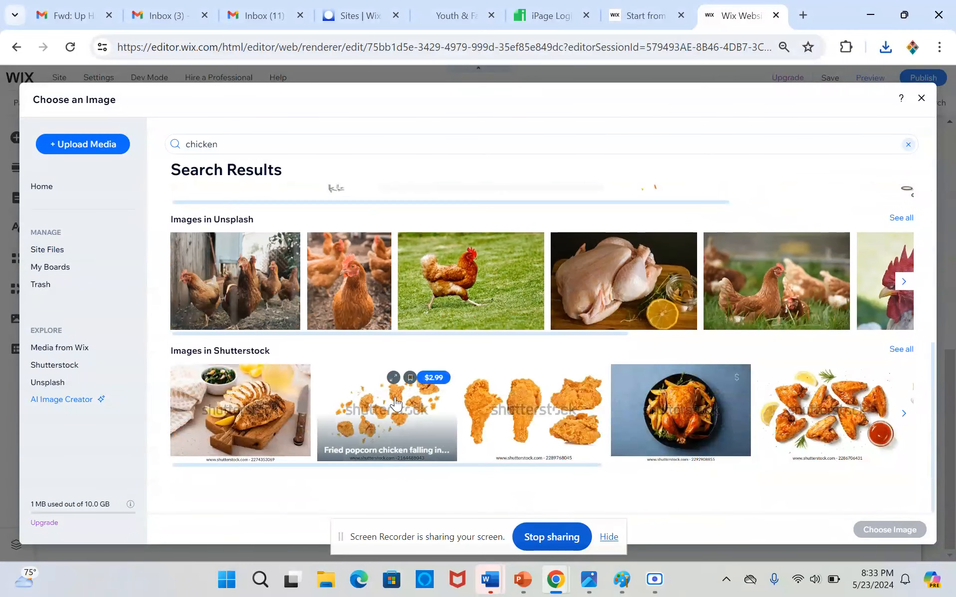
pyautogui.scroll(4, 394, 402)
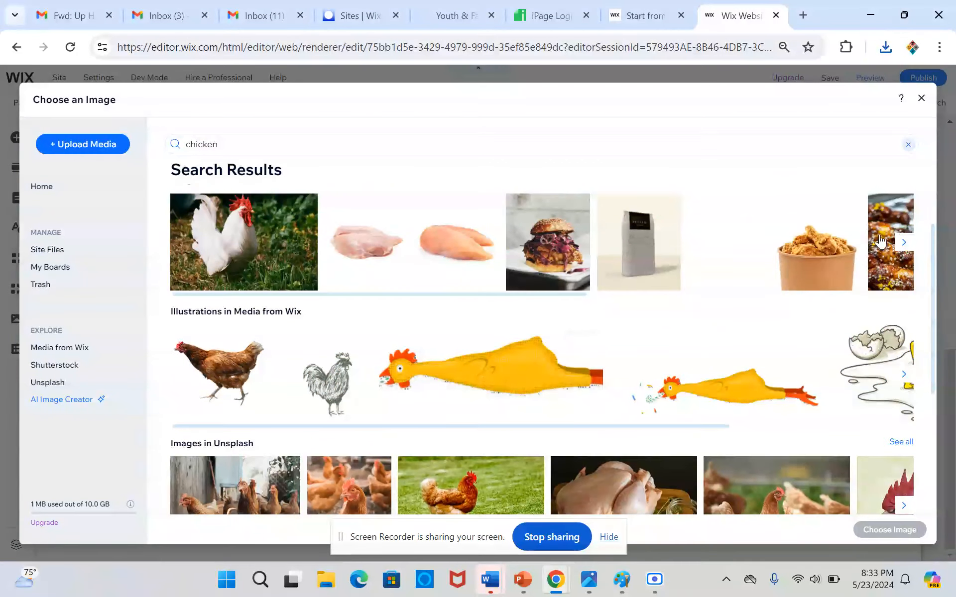
pyautogui.click(904, 242)
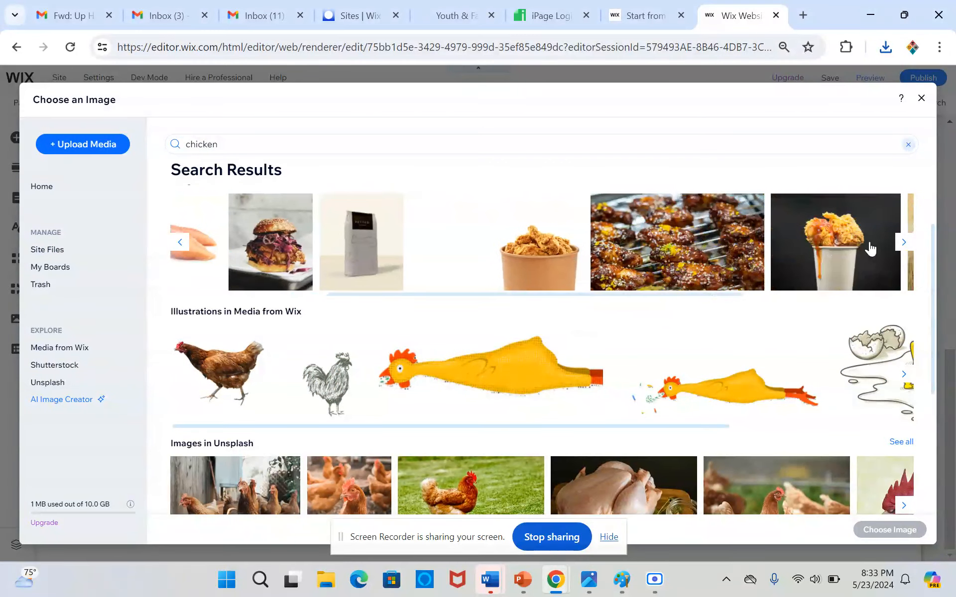
pyautogui.click(653, 255)
pyautogui.click(903, 531)
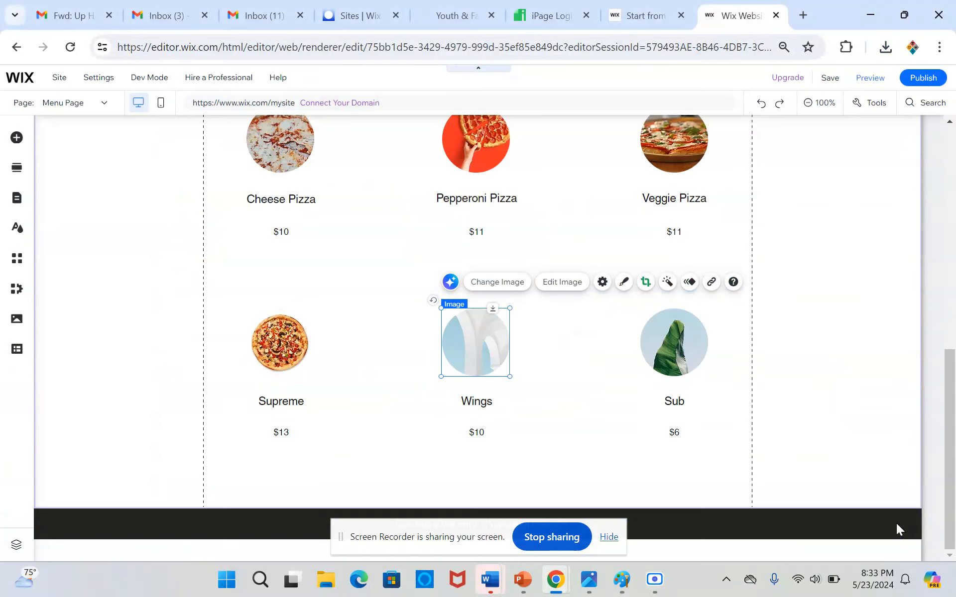
# Replace the Sub item's image with the Media from Wix picture "Sub", found by searching for "sub".
pyautogui.click(676, 345)
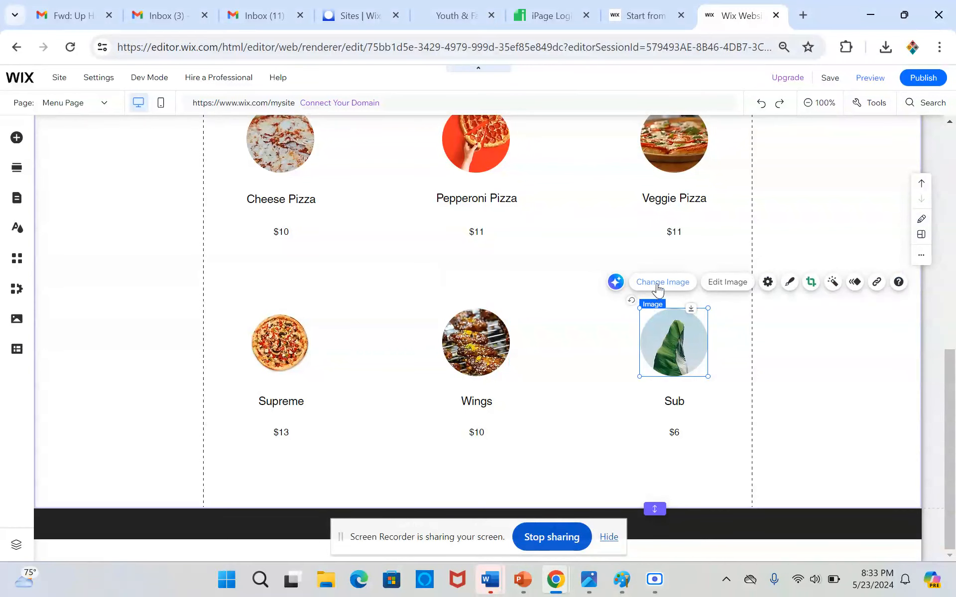
pyautogui.click(664, 288)
pyautogui.click(400, 145)
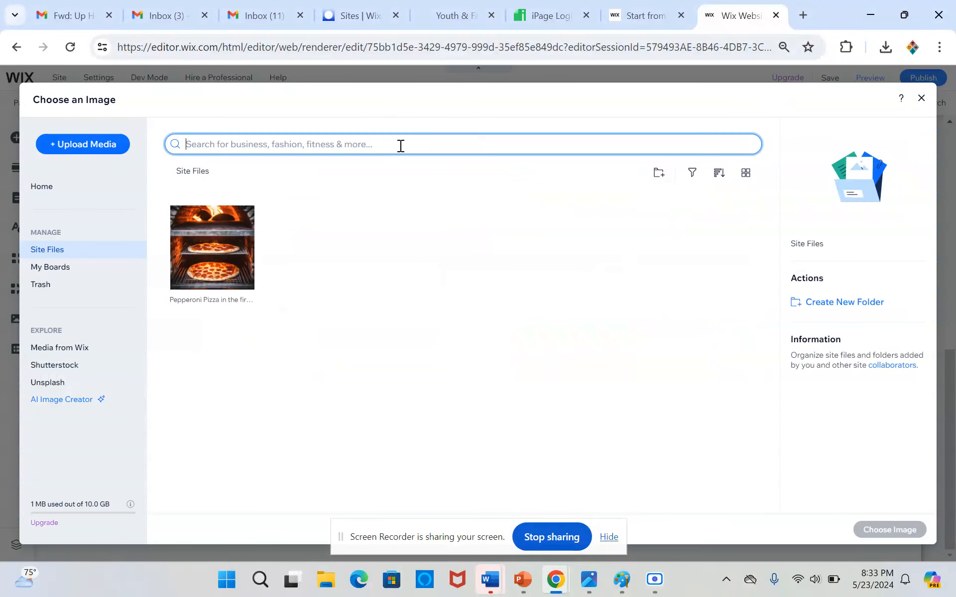
pyautogui.write('sub')
pyautogui.press('Return')
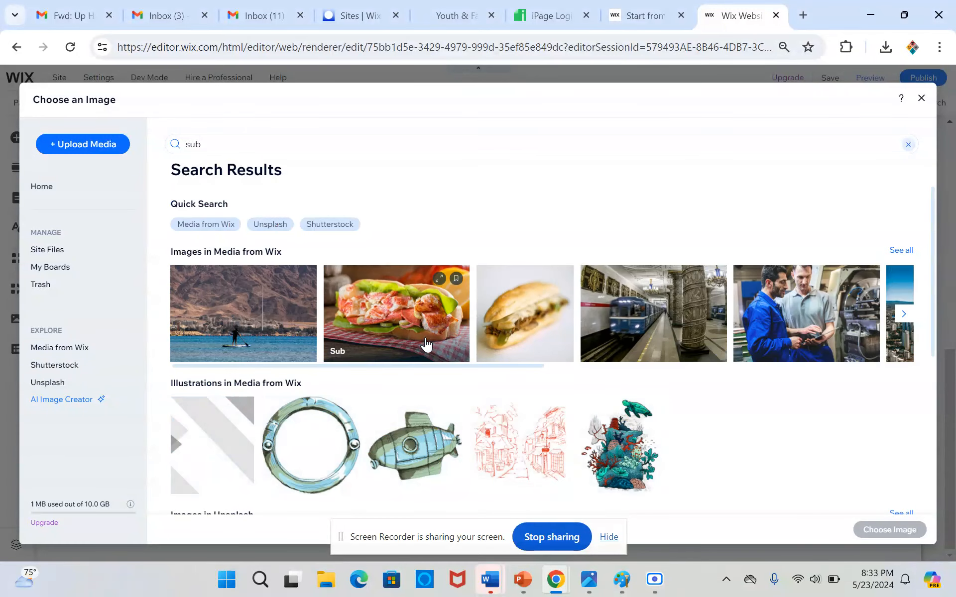
pyautogui.click(424, 341)
pyautogui.click(871, 530)
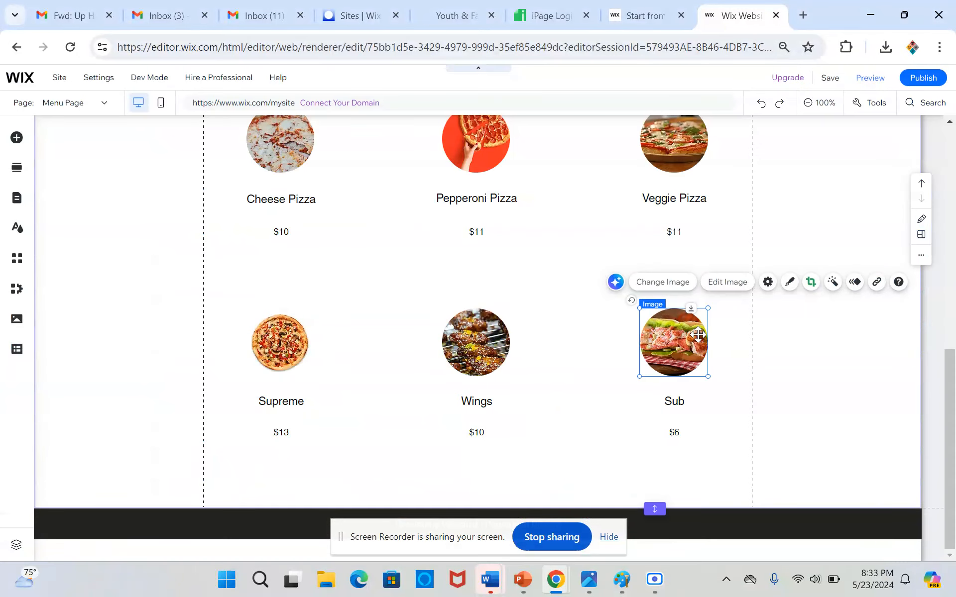
# Shrink the height of the price text boxes under Cheese Pizza, Pepperoni Pizza and Veggie Pizza to fit their text.
pyautogui.scroll(3, 757, 410)
pyautogui.scroll(5, 757, 411)
pyautogui.scroll(-5, 757, 410)
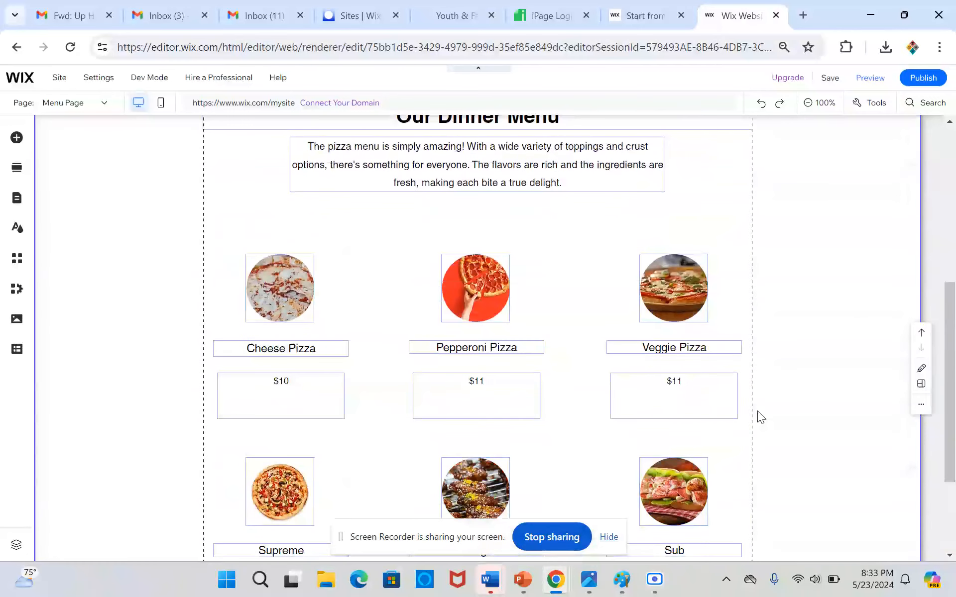
pyautogui.click(273, 405)
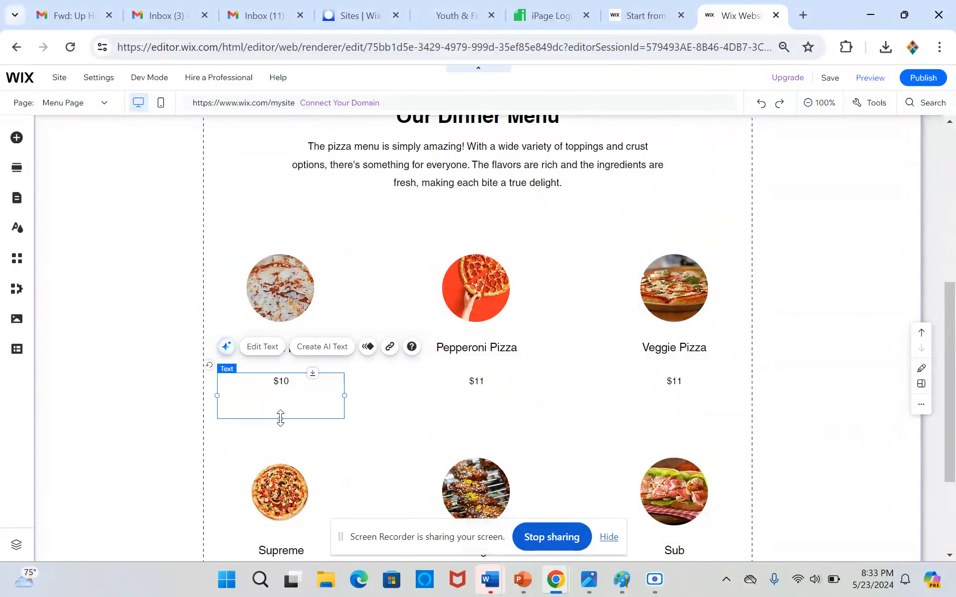
pyautogui.moveTo(281, 419); pyautogui.dragTo(282, 396)
pyautogui.click(470, 406)
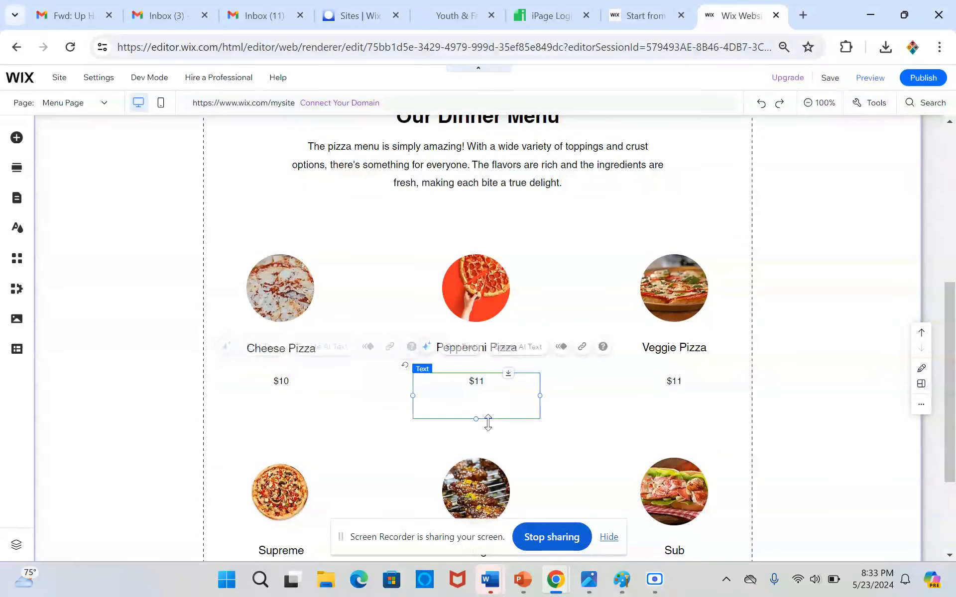
pyautogui.moveTo(480, 420); pyautogui.dragTo(481, 387)
pyautogui.click(667, 411)
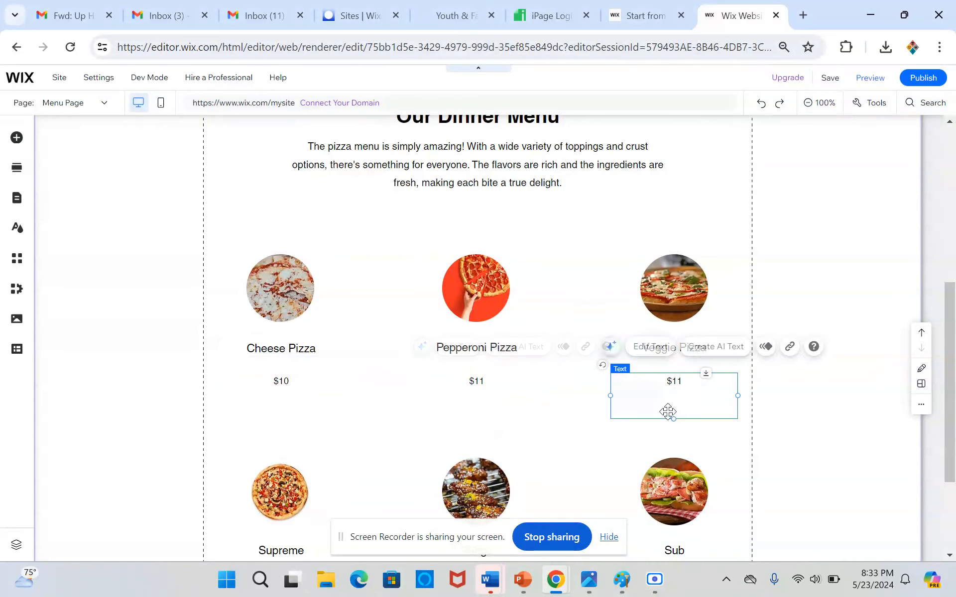
pyautogui.moveTo(674, 418); pyautogui.dragTo(673, 392)
# Shrink the height of the price text boxes under Supreme, Wings and Sub to fit their text.
pyautogui.scroll(-3, 673, 393)
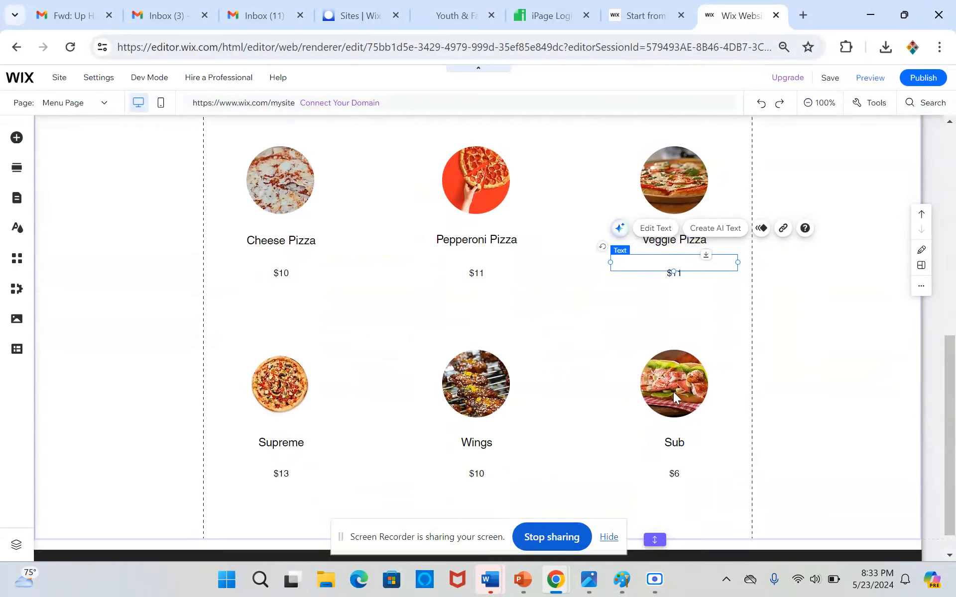
pyautogui.click(288, 447)
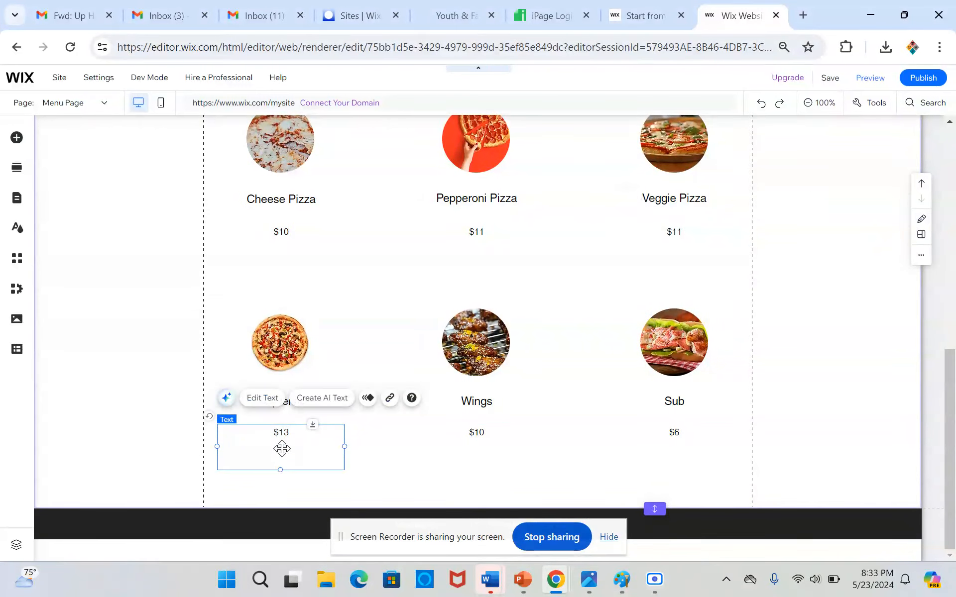
pyautogui.moveTo(281, 469); pyautogui.dragTo(281, 447)
pyautogui.click(482, 467)
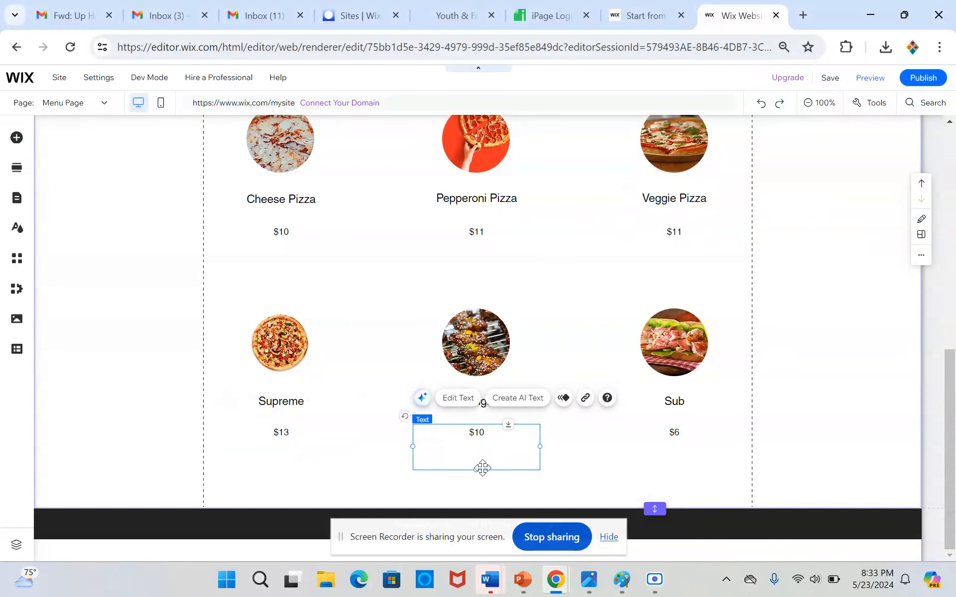
pyautogui.moveTo(481, 470); pyautogui.dragTo(478, 443)
pyautogui.click(676, 432)
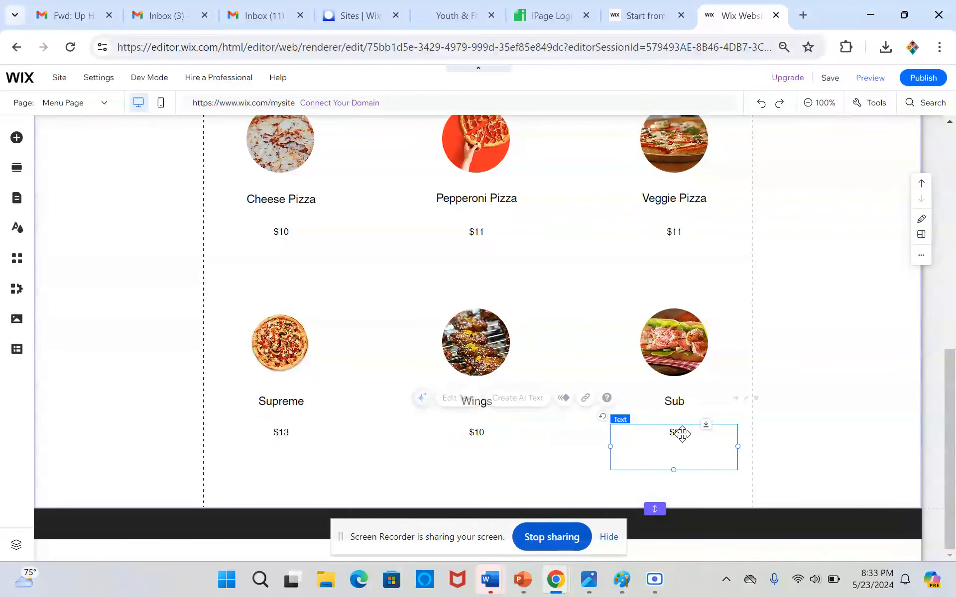
pyautogui.moveTo(676, 469); pyautogui.dragTo(673, 446)
# Shorten the dinner menu section by raising its lower edge closer to the bottom row of prices.
pyautogui.click(655, 501)
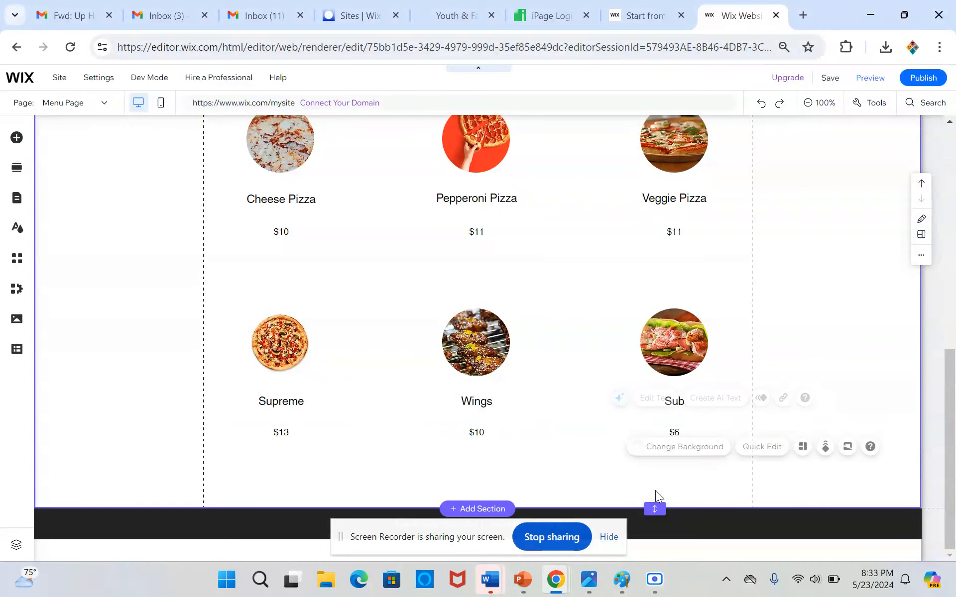
pyautogui.moveTo(655, 502); pyautogui.dragTo(649, 458)
pyautogui.scroll(10, 650, 460)
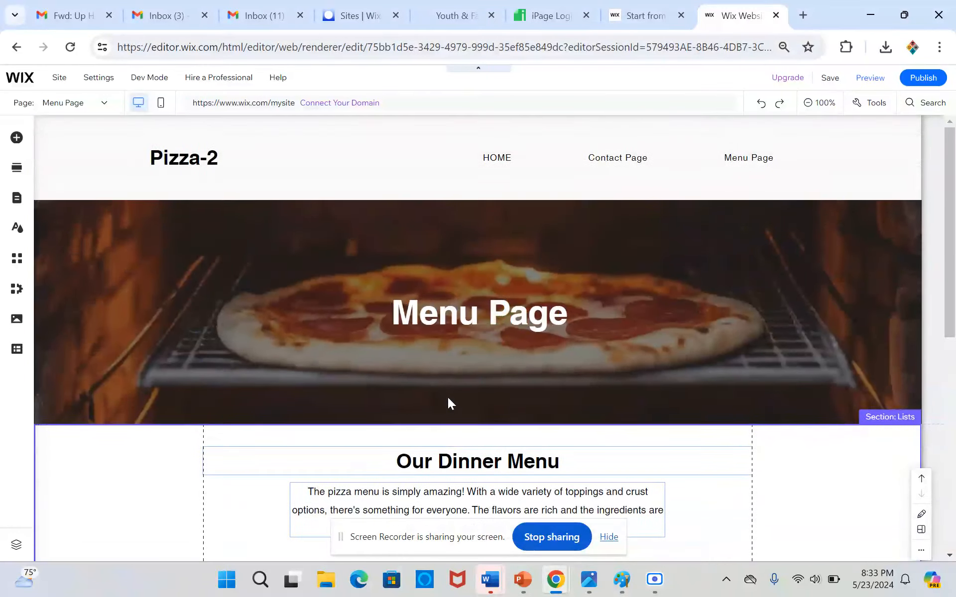
# Open the Contact Page for editing and review its address, contact details, opening hours and map.
pyautogui.click(142, 271)
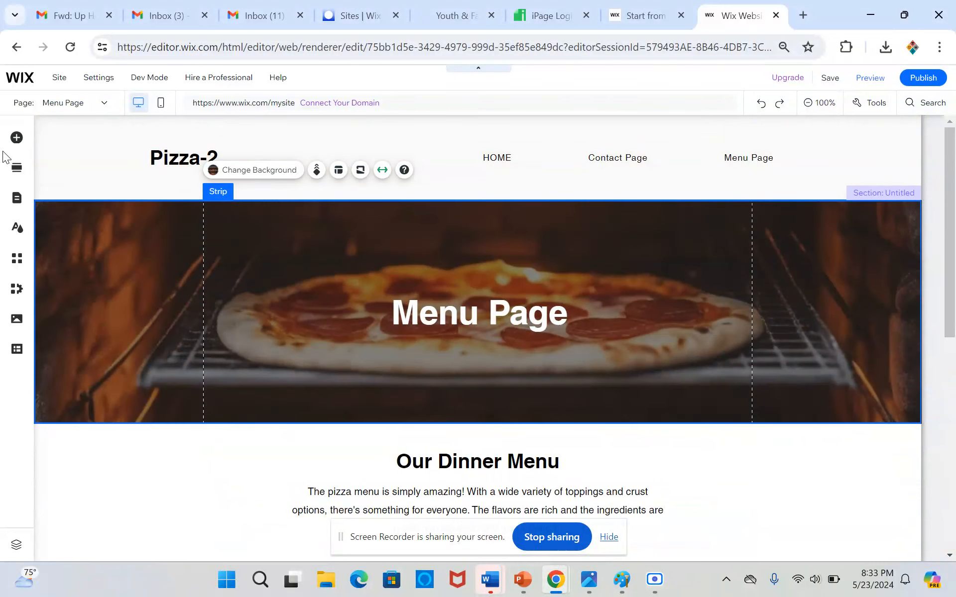
pyautogui.click(17, 200)
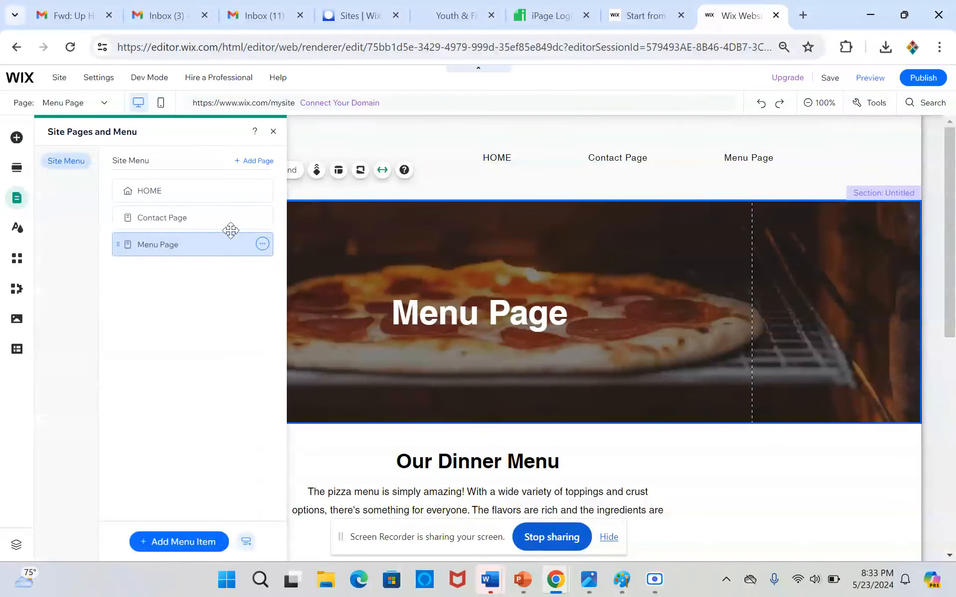
pyautogui.click(224, 219)
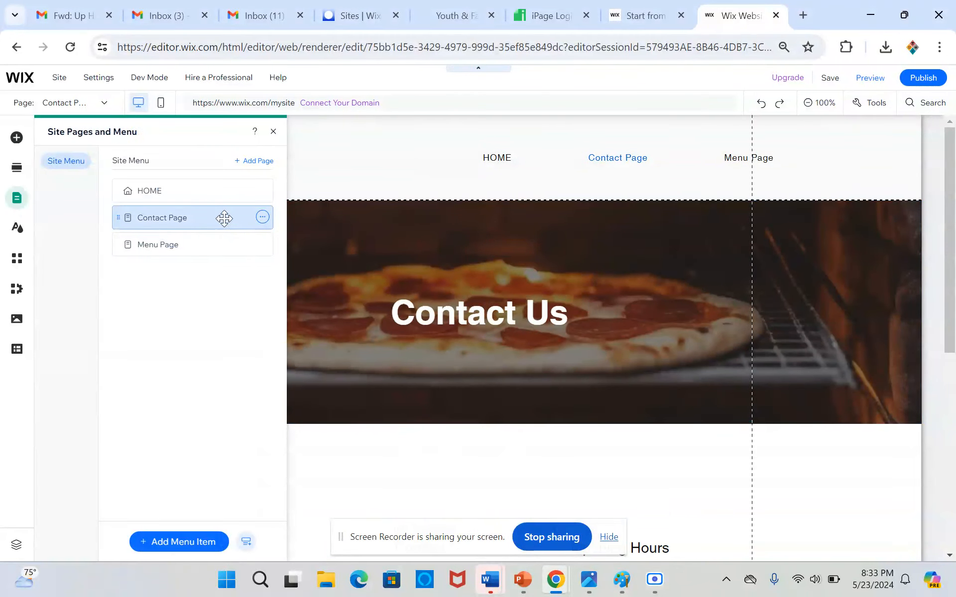
pyautogui.click(651, 384)
pyautogui.scroll(-1, 652, 382)
pyautogui.scroll(-5, 652, 382)
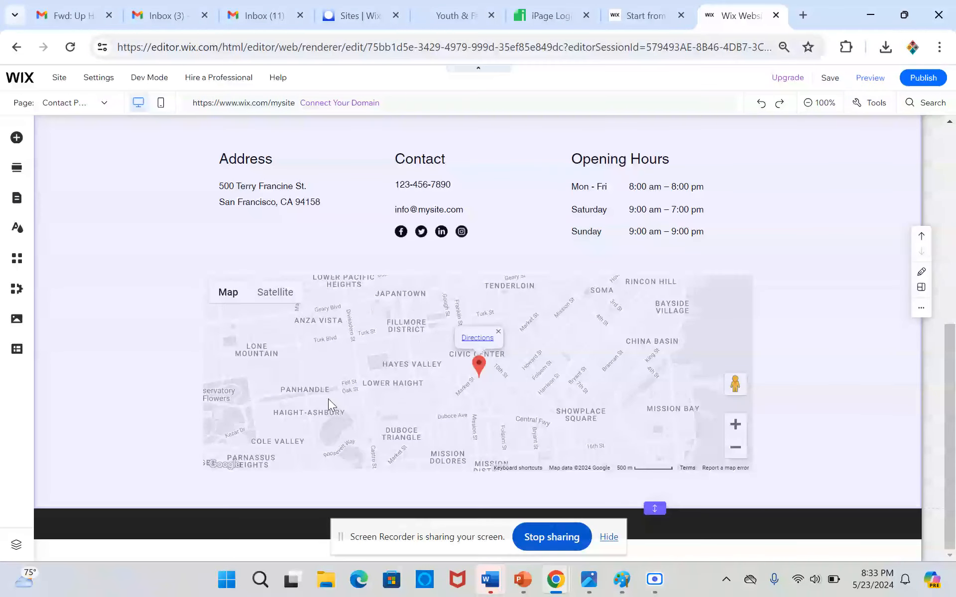
pyautogui.scroll(6, 515, 422)
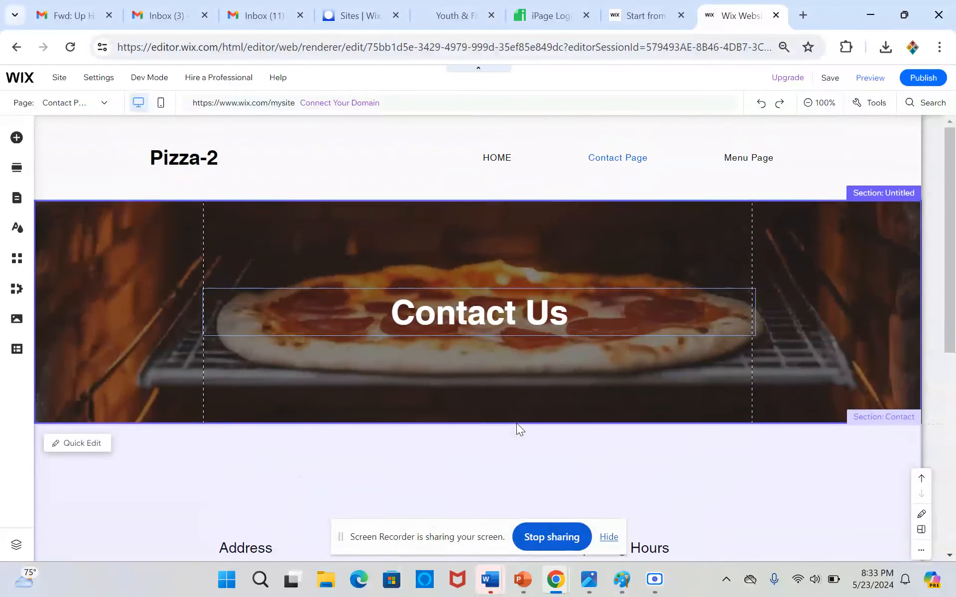
pyautogui.scroll(-5, 517, 426)
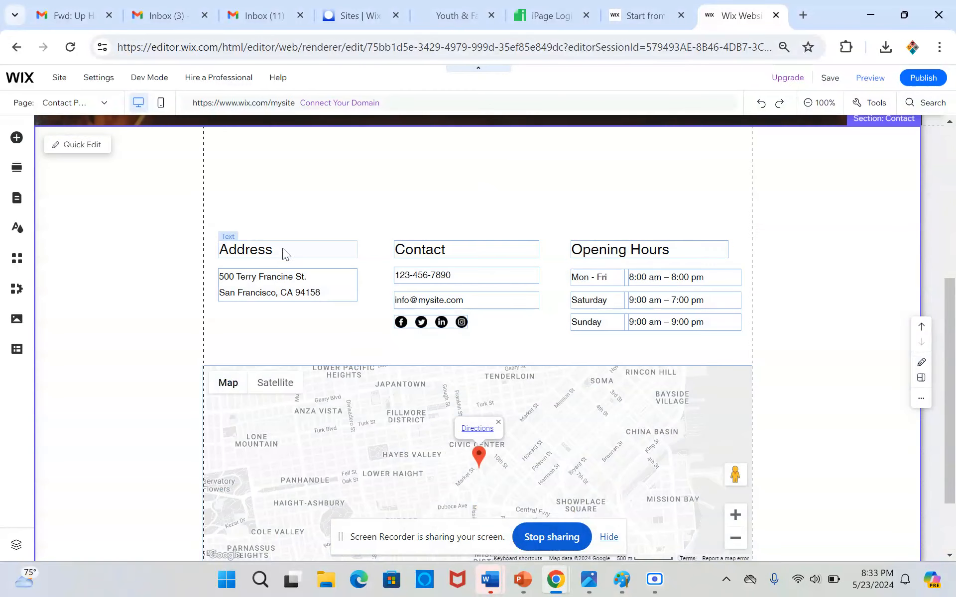
# Move the Address, Contact and Opening Hours headings up in one row close to the contact section's upper edge.
pyautogui.click(282, 247)
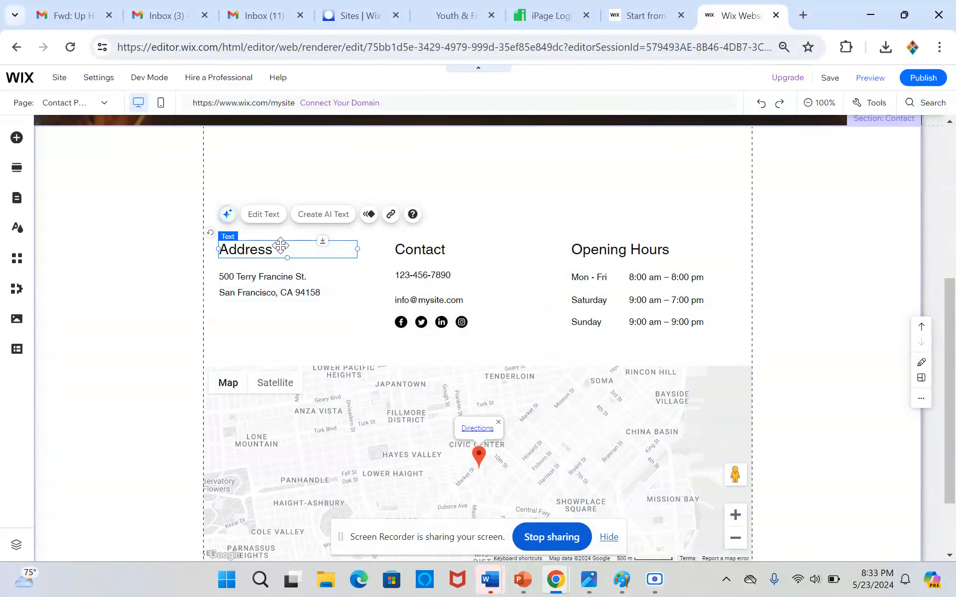
pyautogui.scroll(4, 309, 283)
pyautogui.scroll(-1, 302, 306)
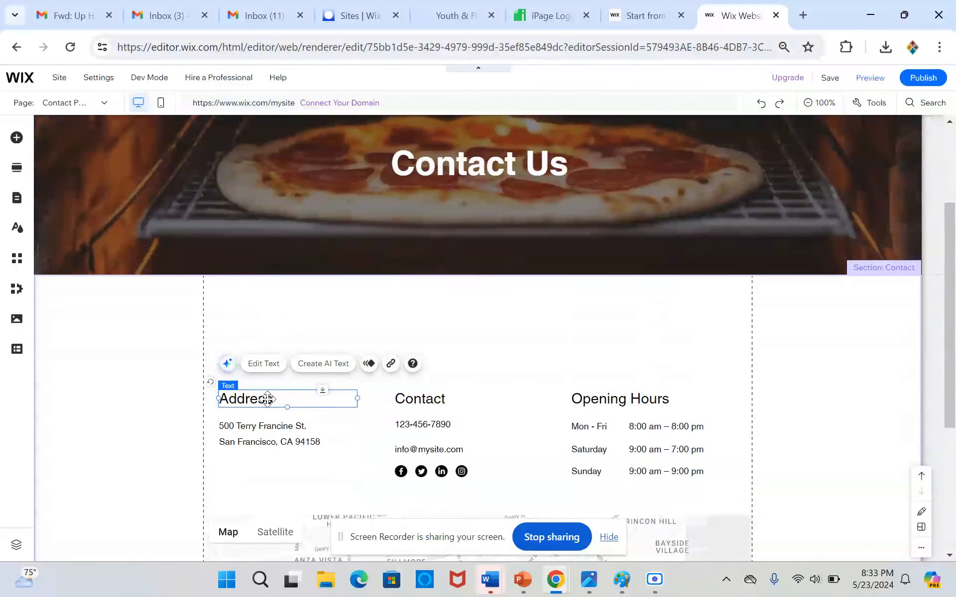
pyautogui.moveTo(267, 399); pyautogui.dragTo(268, 302)
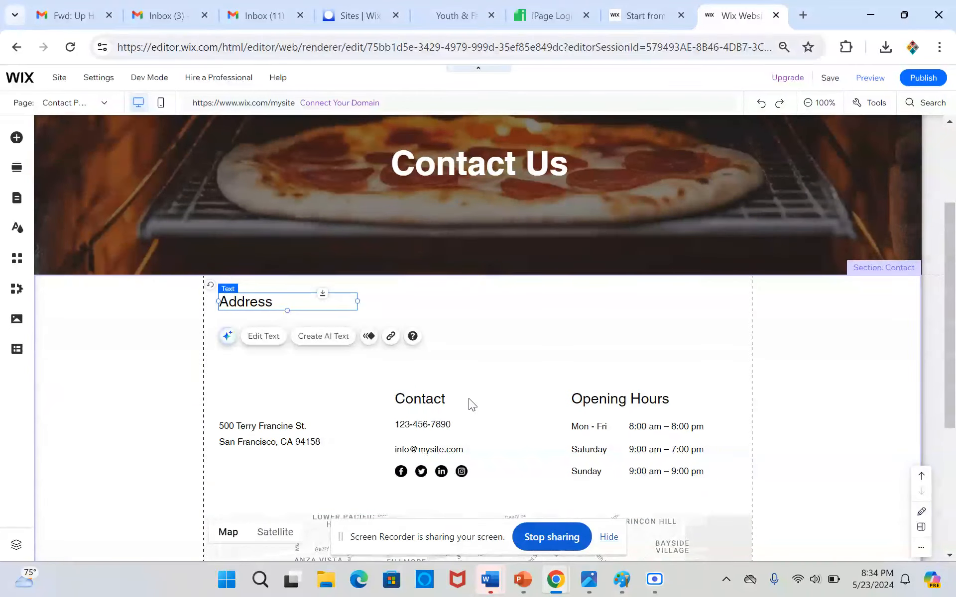
pyautogui.moveTo(457, 398); pyautogui.dragTo(463, 300)
pyautogui.click(642, 398)
pyautogui.moveTo(642, 399); pyautogui.dragTo(651, 300)
# Move the street address text under the Address heading, and the phone, email and social icons under the Contact heading.
pyautogui.click(261, 433)
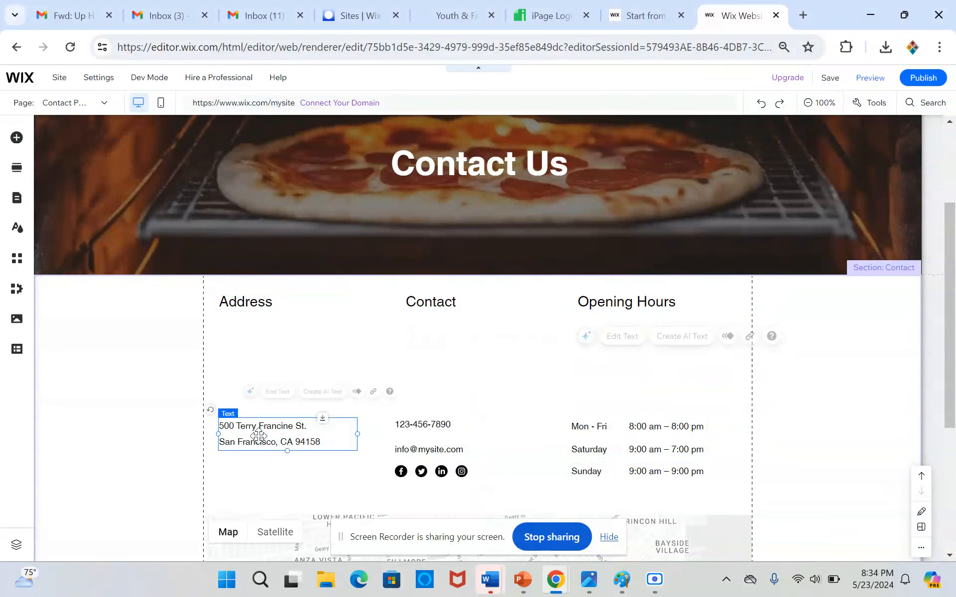
pyautogui.moveTo(261, 433); pyautogui.dragTo(282, 366)
pyautogui.click(413, 425)
pyautogui.moveTo(412, 424); pyautogui.dragTo(423, 324)
pyautogui.moveTo(424, 458); pyautogui.dragTo(434, 343)
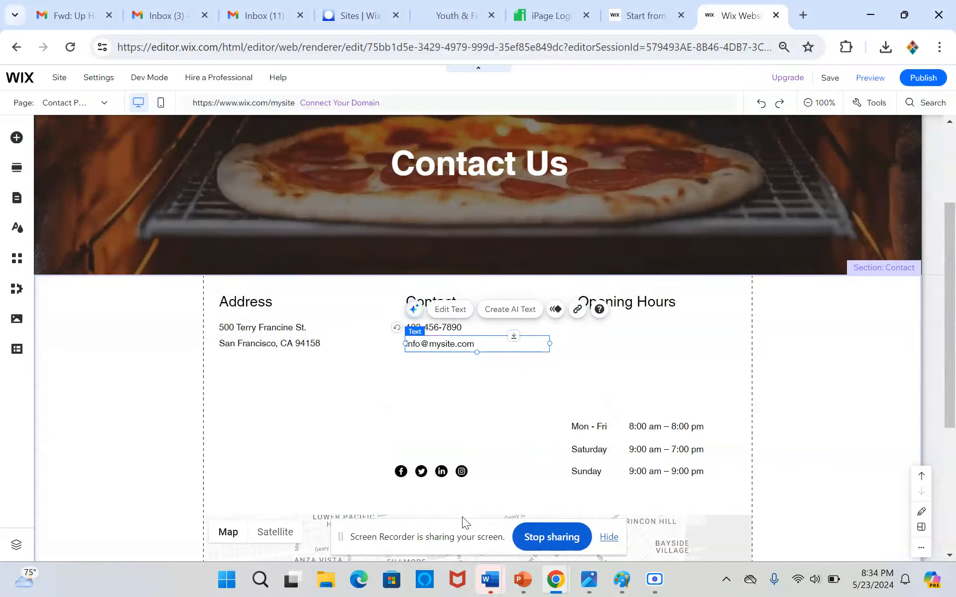
pyautogui.click(427, 470)
pyautogui.moveTo(432, 467); pyautogui.dragTo(443, 359)
# Move the Mon - Fri, Saturday and Sunday rows up so they stack beneath the Opening Hours heading.
pyautogui.click(580, 429)
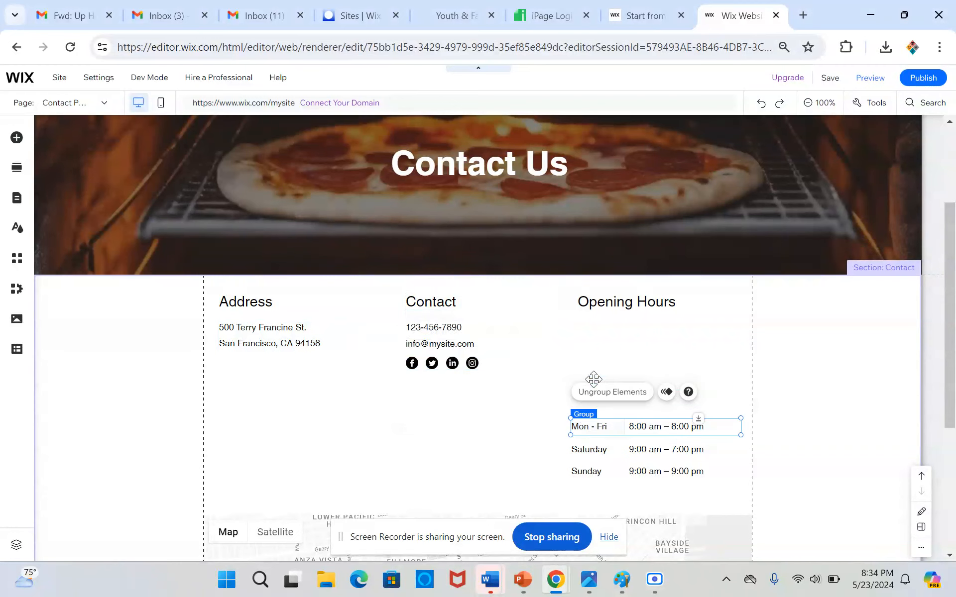
pyautogui.moveTo(579, 429); pyautogui.dragTo(593, 328)
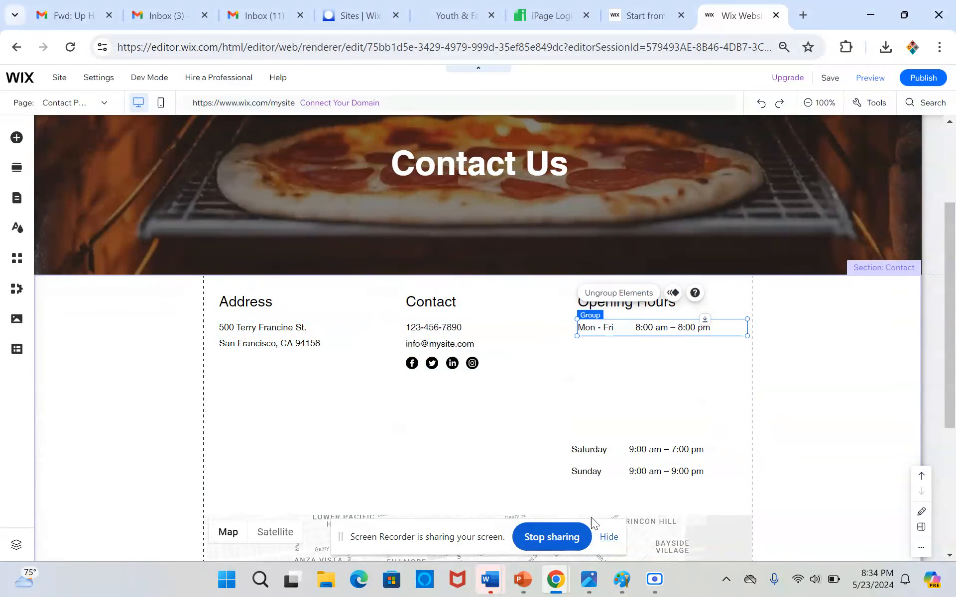
pyautogui.moveTo(611, 449); pyautogui.dragTo(616, 347)
pyautogui.click(610, 469)
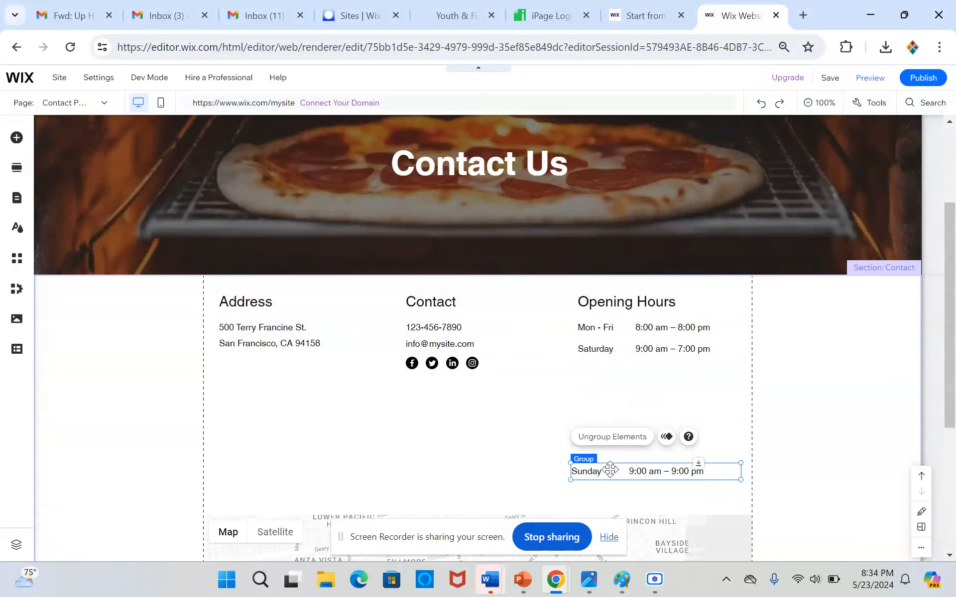
pyautogui.moveTo(610, 470); pyautogui.dragTo(613, 347)
# Move the Google map up beneath the contact details and shorten the section by raising its lower edge closer to the map.
pyautogui.click(273, 527)
pyautogui.moveTo(273, 527); pyautogui.dragTo(268, 414)
pyautogui.scroll(-5, 451, 425)
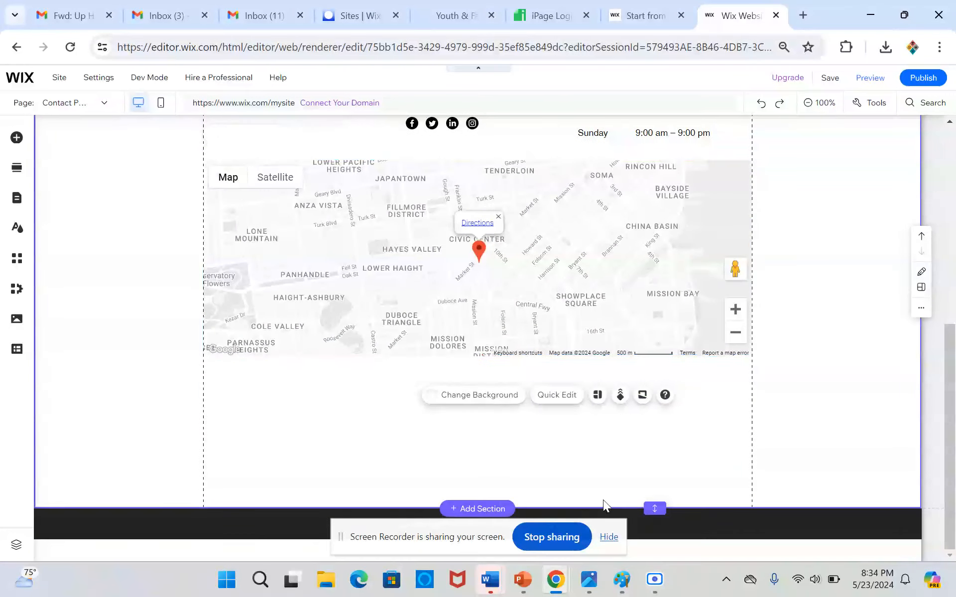
pyautogui.moveTo(656, 508); pyautogui.dragTo(640, 413)
pyautogui.scroll(2, 641, 417)
pyautogui.scroll(5, 733, 432)
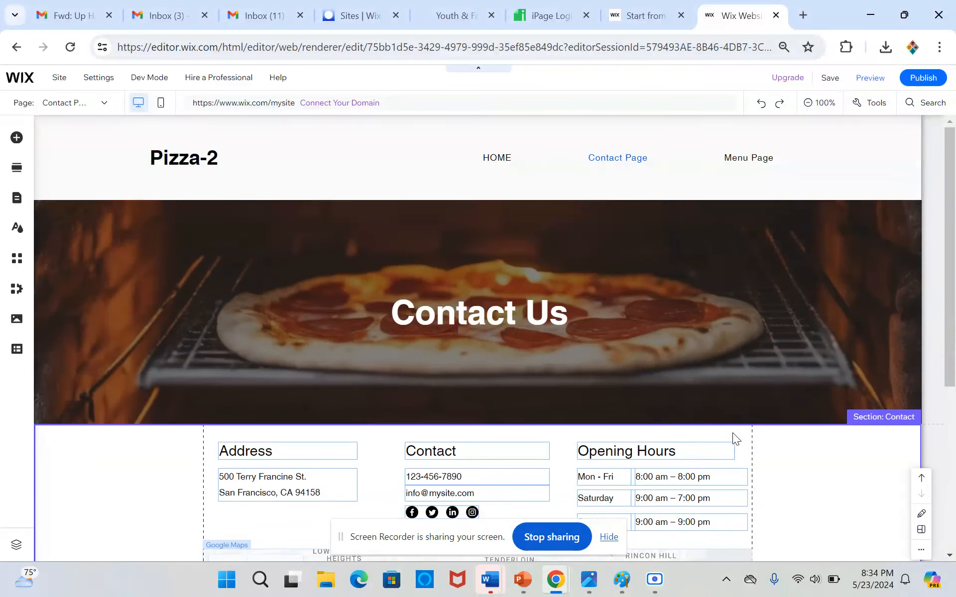
pyautogui.click(622, 451)
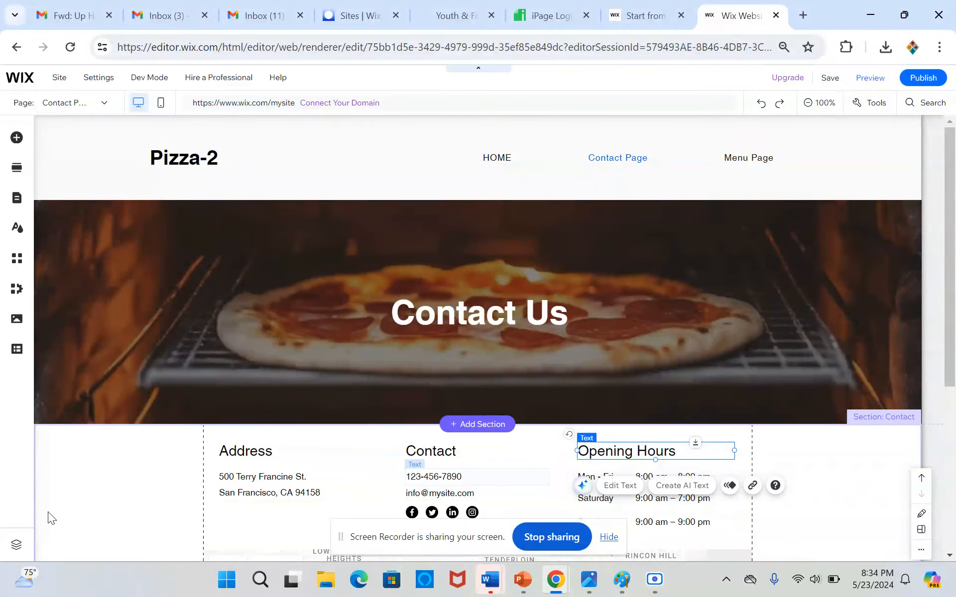
pyautogui.click(108, 482)
pyautogui.scroll(-3, 109, 483)
pyautogui.click(454, 434)
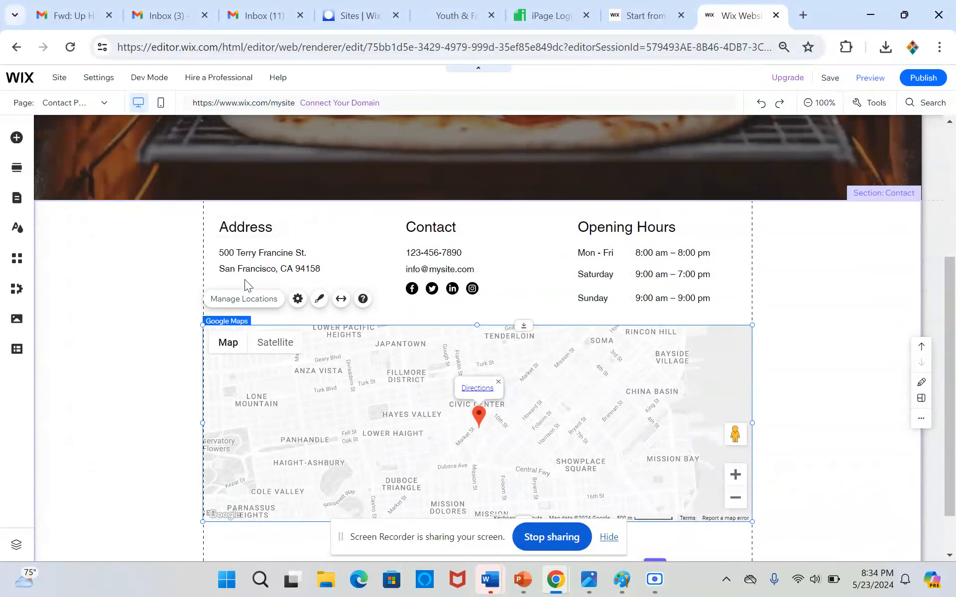
pyautogui.click(320, 300)
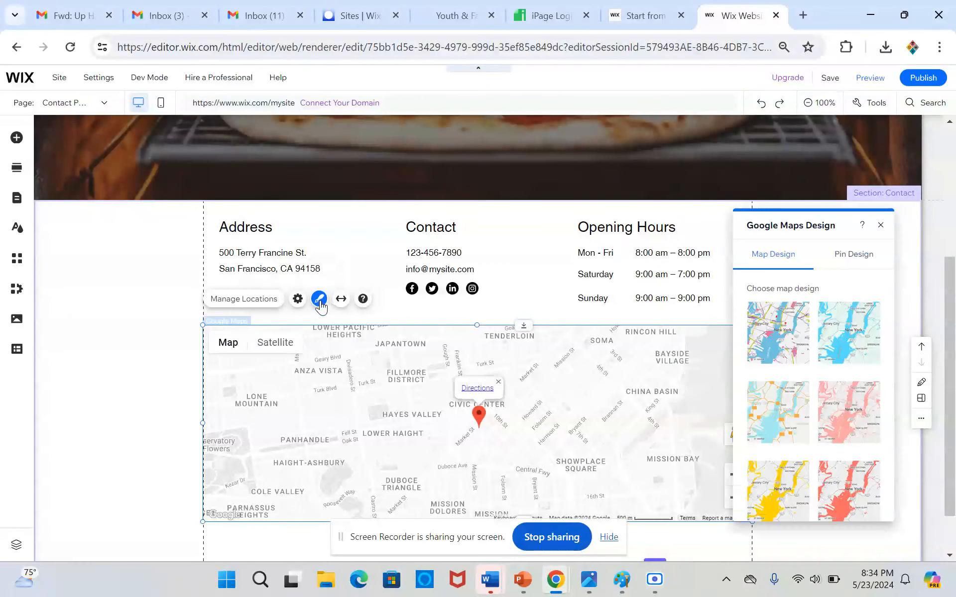
pyautogui.click(127, 385)
# Set the Google map's location address to Columbus, OH, USA.
pyautogui.click(271, 396)
pyautogui.click(248, 300)
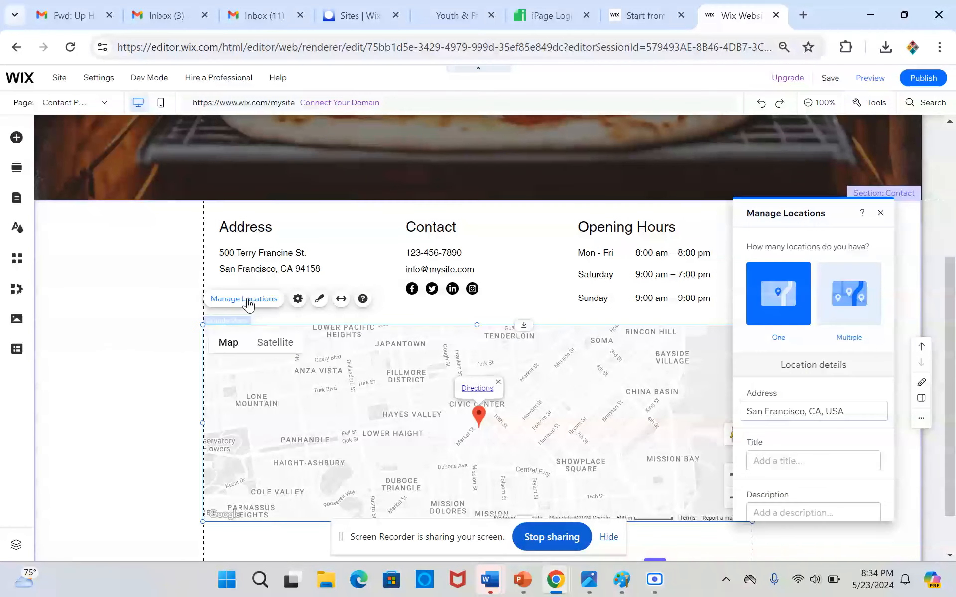
pyautogui.click(799, 417)
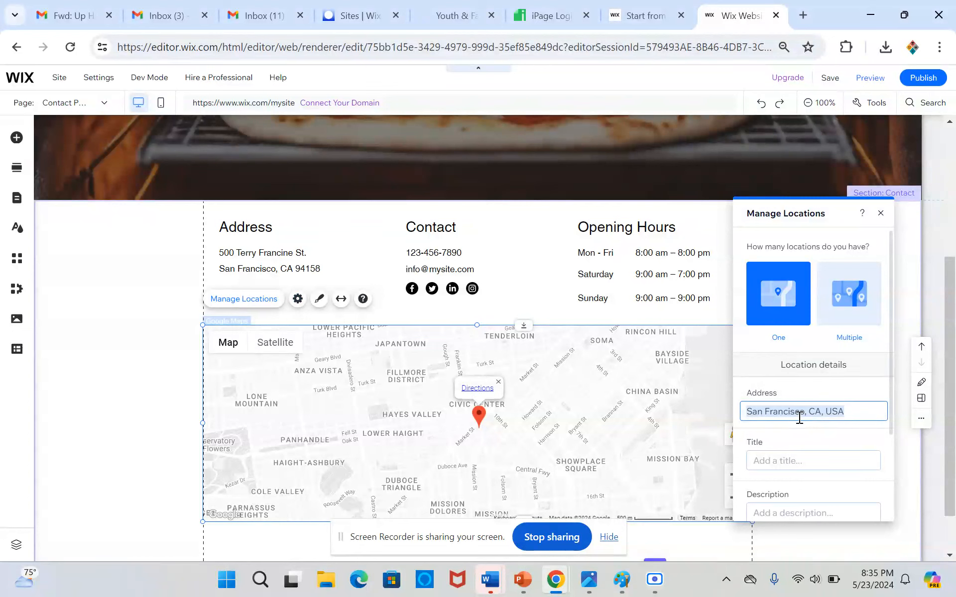
pyautogui.write('Columbus,')
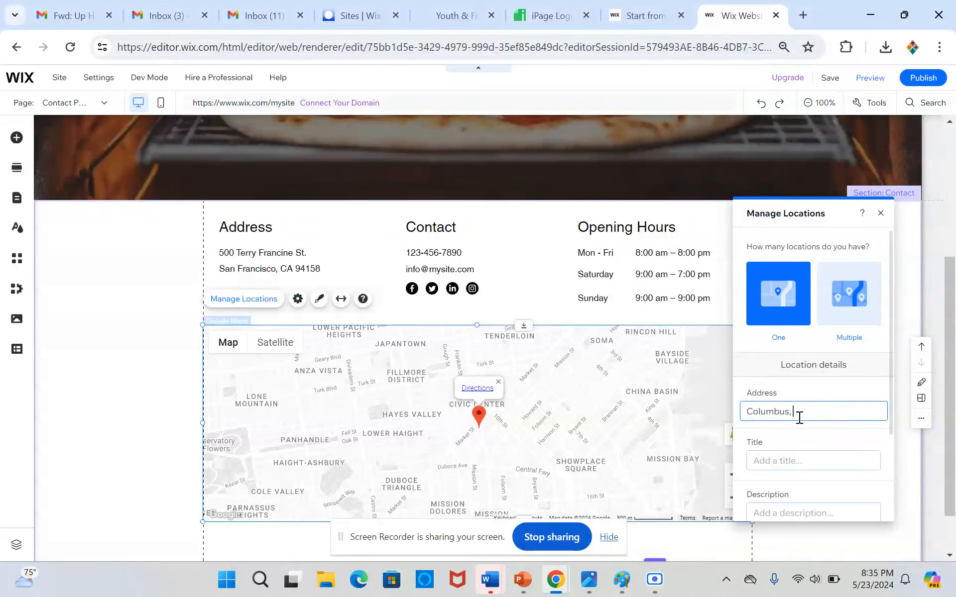
pyautogui.write(' OH')
pyautogui.click(798, 423)
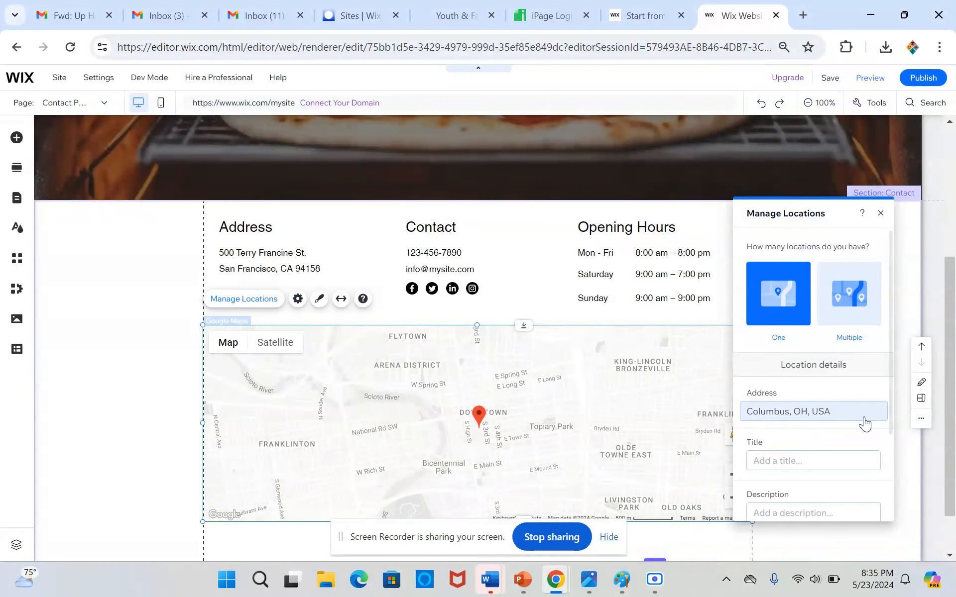
pyautogui.click(881, 214)
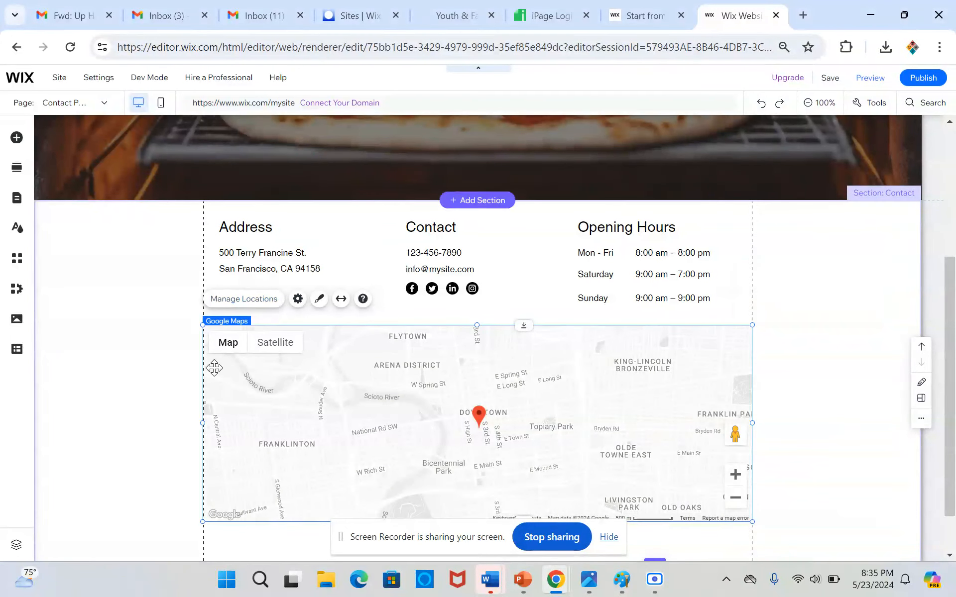
# Try several design presets on the Google map and apply the one with orange roads and light blue water.
pyautogui.click(320, 298)
pyautogui.click(763, 358)
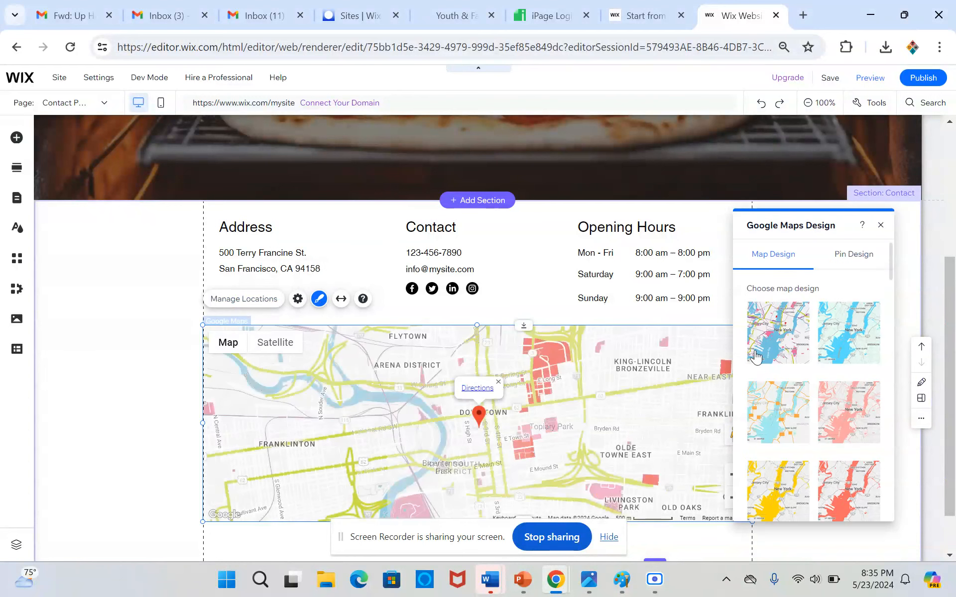
pyautogui.click(826, 350)
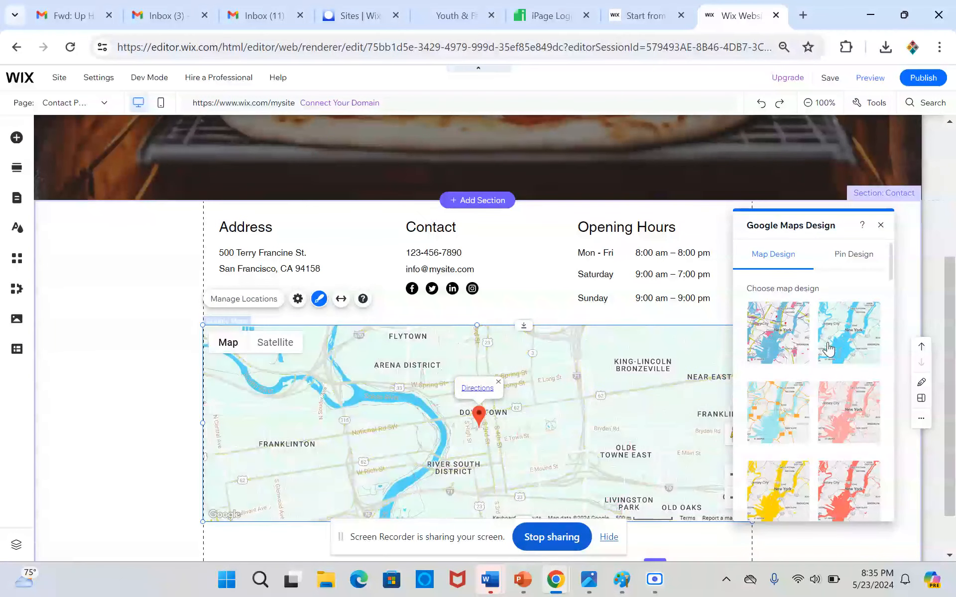
pyautogui.click(835, 417)
pyautogui.click(783, 420)
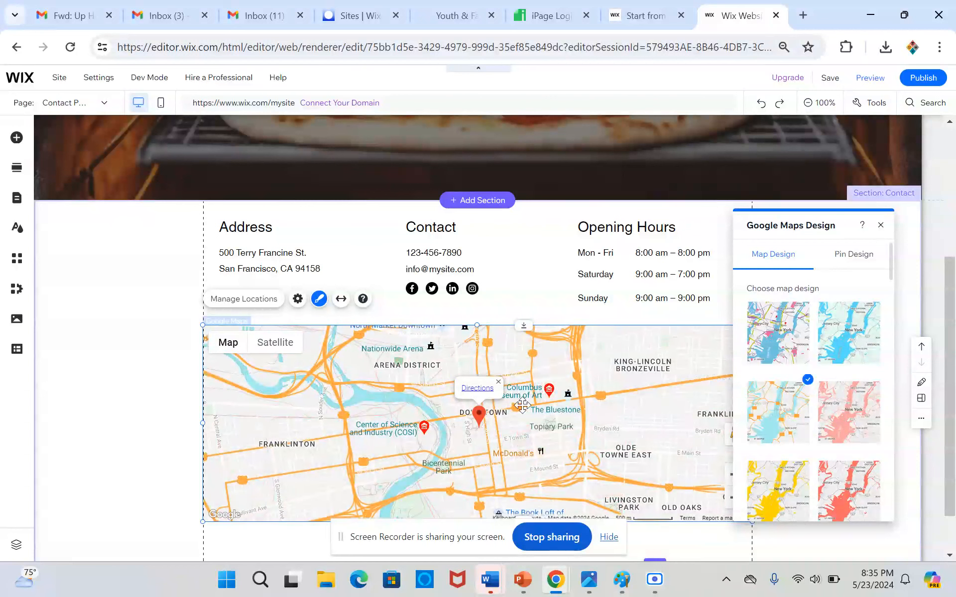
pyautogui.click(88, 336)
pyautogui.scroll(-1, 88, 339)
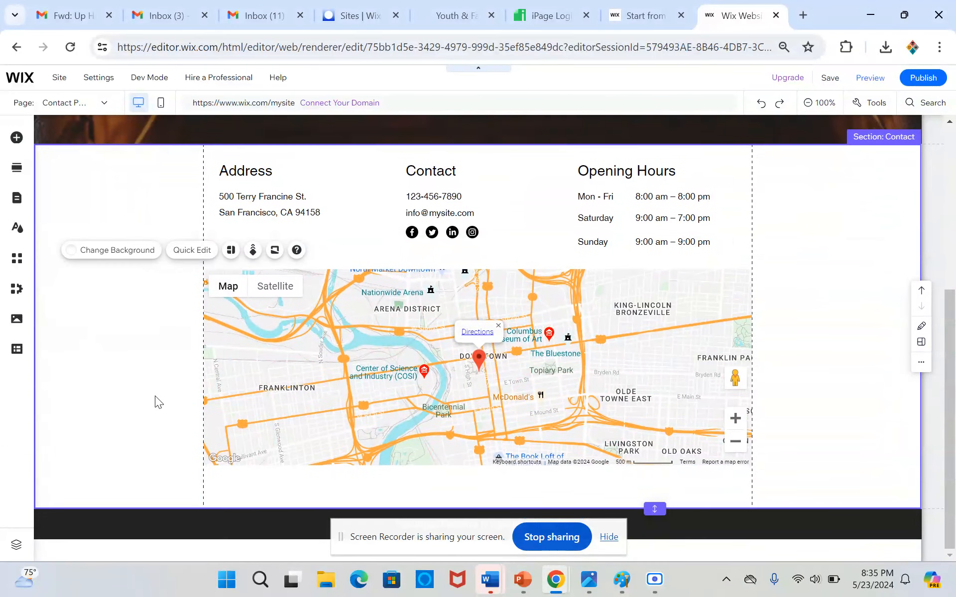
pyautogui.scroll(5, 163, 401)
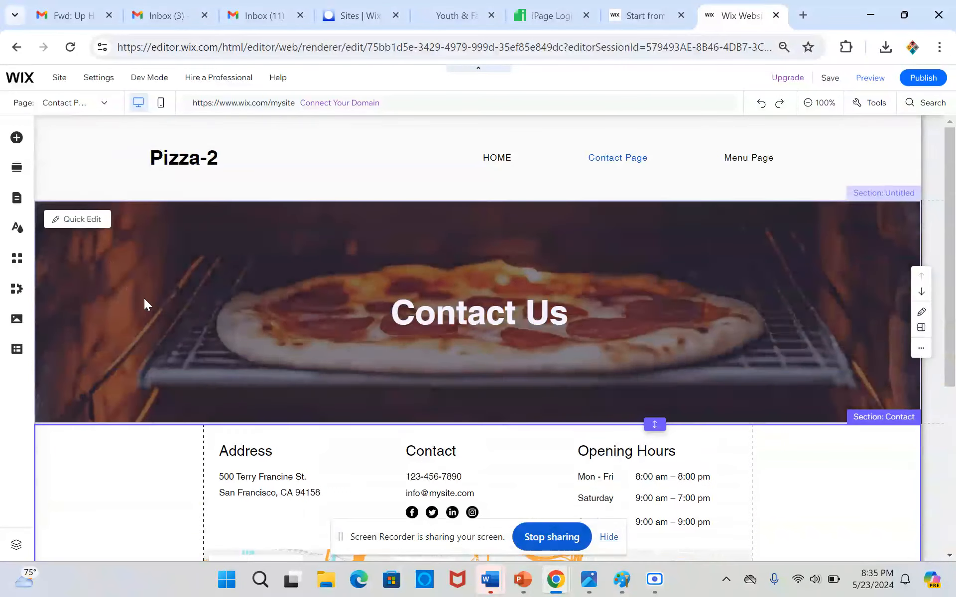
pyautogui.click(144, 298)
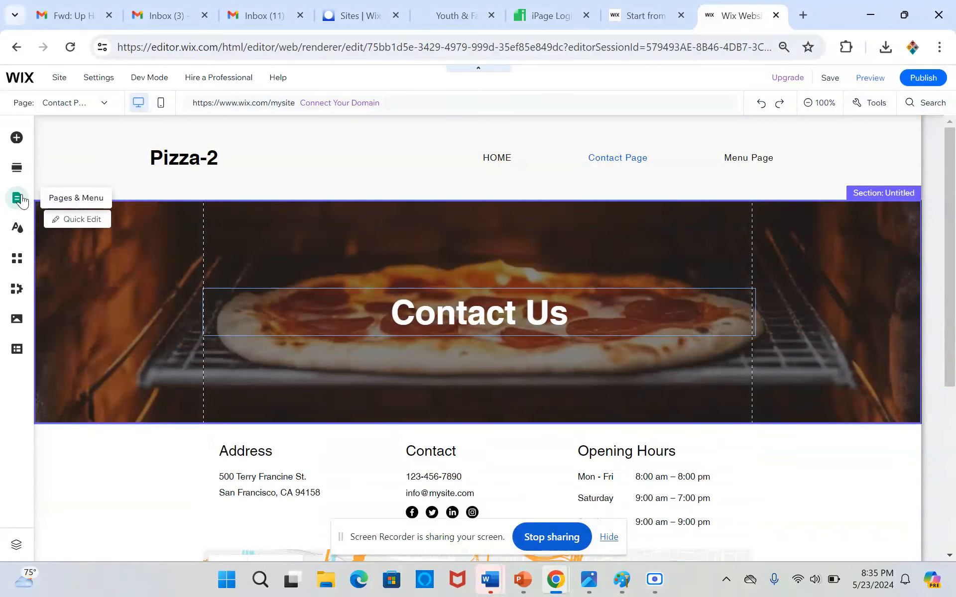
pyautogui.click(22, 200)
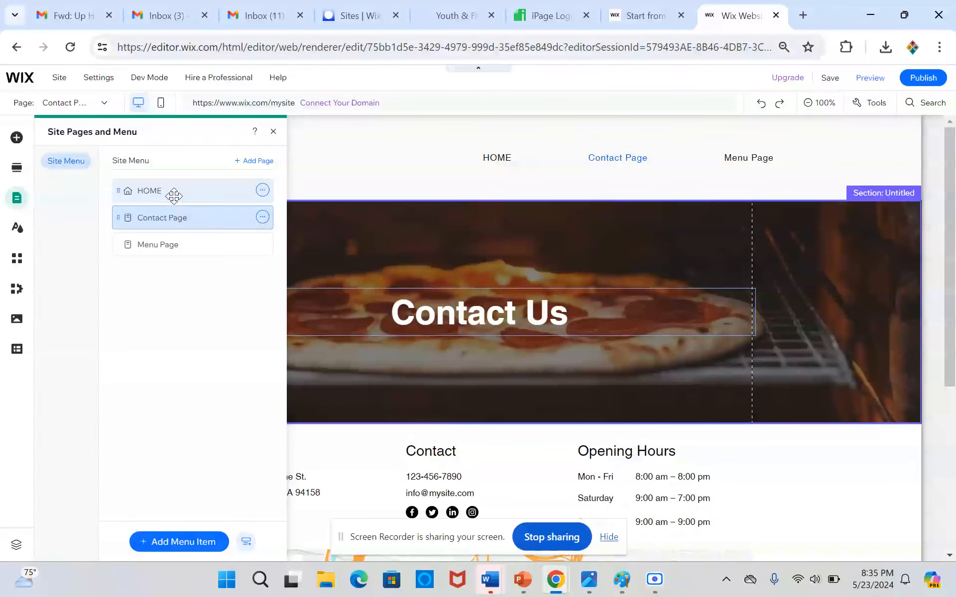
pyautogui.click(357, 453)
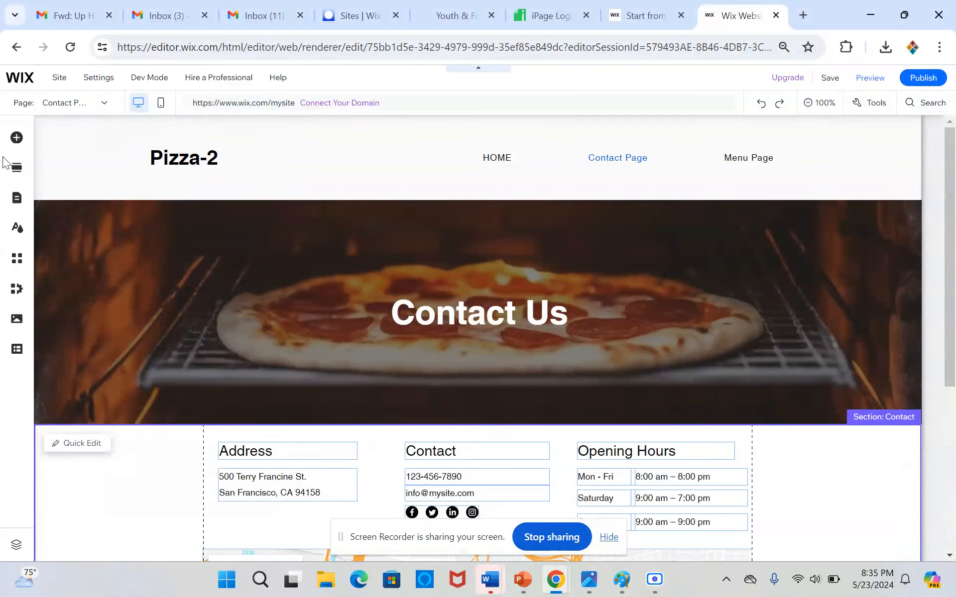
# Switch to the HOME page and review its sections from the header down to the contact row.
pyautogui.click(22, 201)
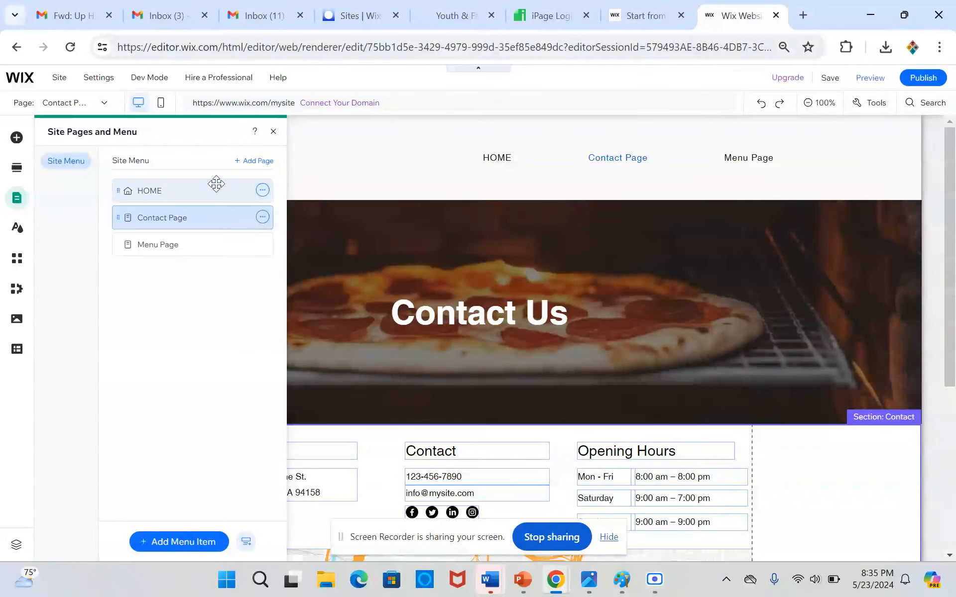
pyautogui.click(216, 191)
pyautogui.click(383, 267)
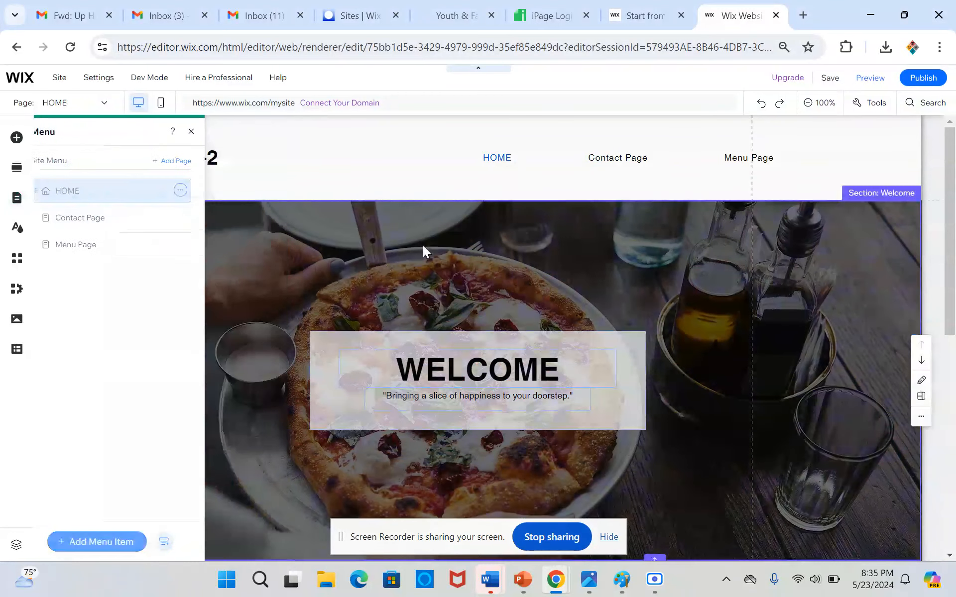
pyautogui.scroll(-1, 386, 332)
pyautogui.scroll(-8, 248, 343)
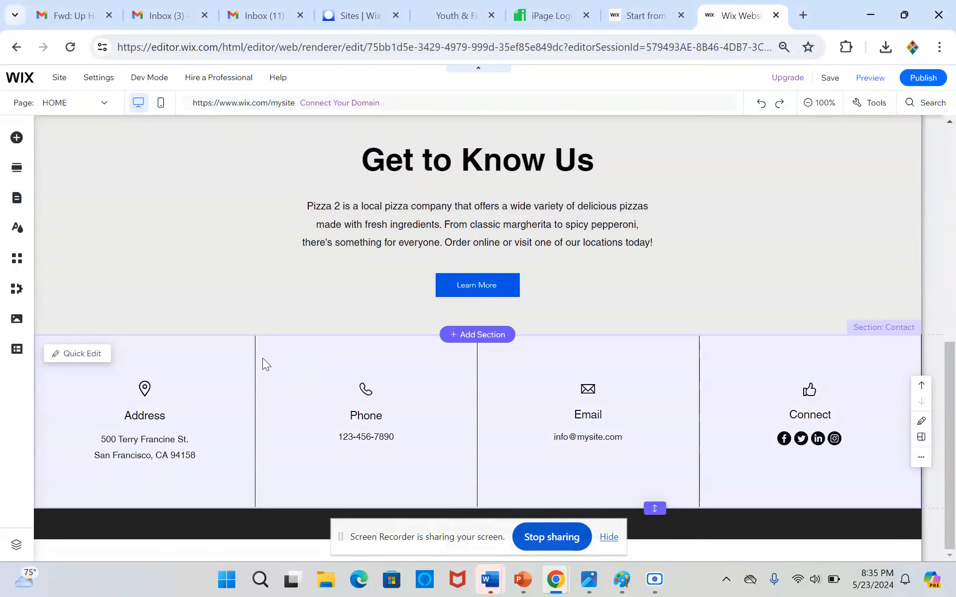
pyautogui.scroll(10, 255, 276)
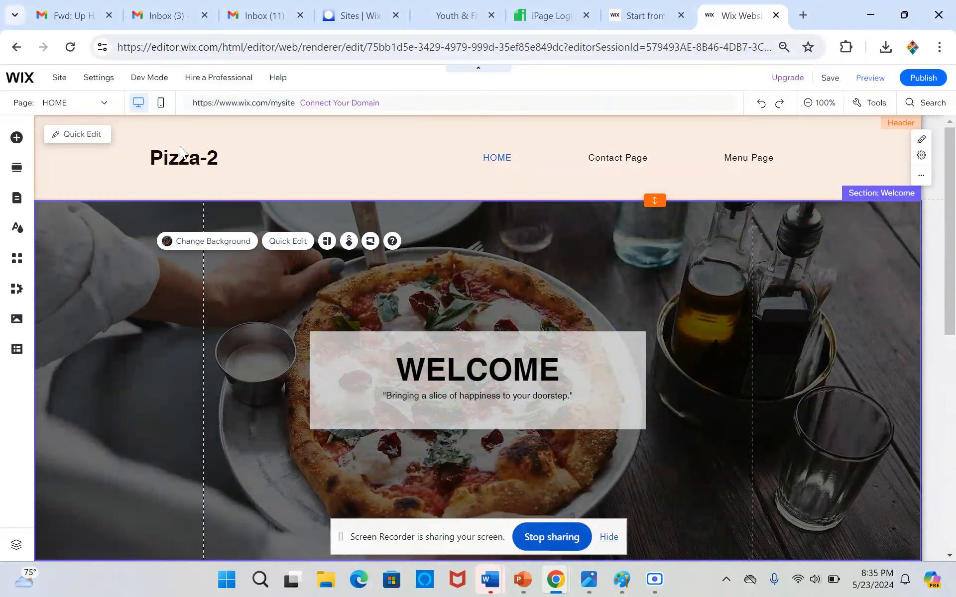
pyautogui.click(187, 179)
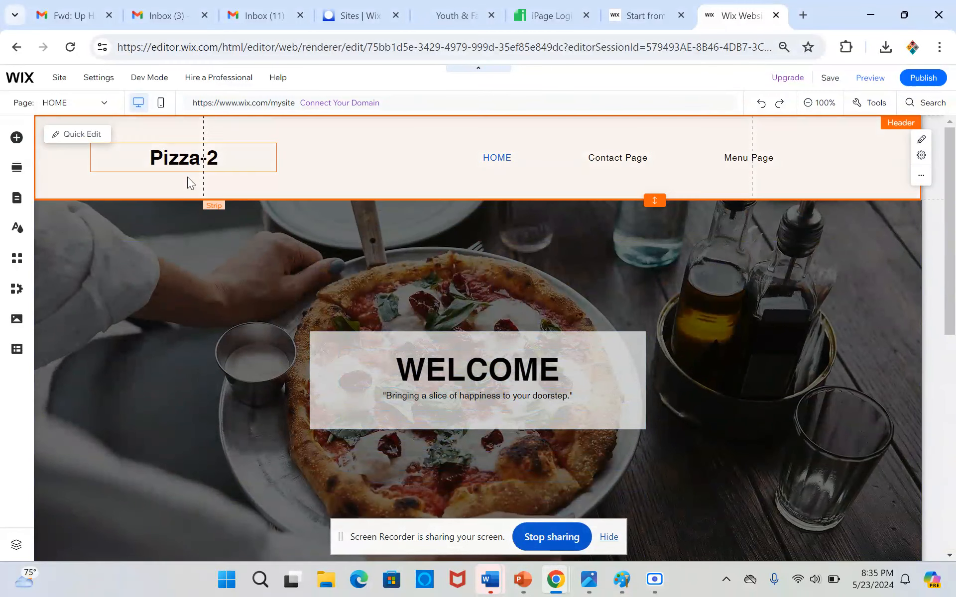
# Rename the Contact Page in the site menu as CONTACT.
pyautogui.click(17, 201)
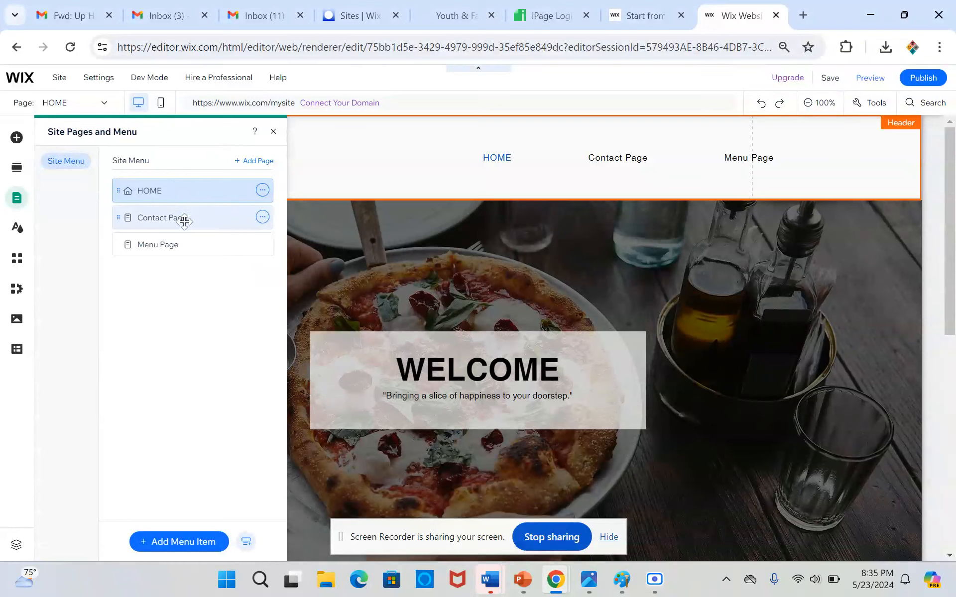
pyautogui.doubleClick(160, 213)
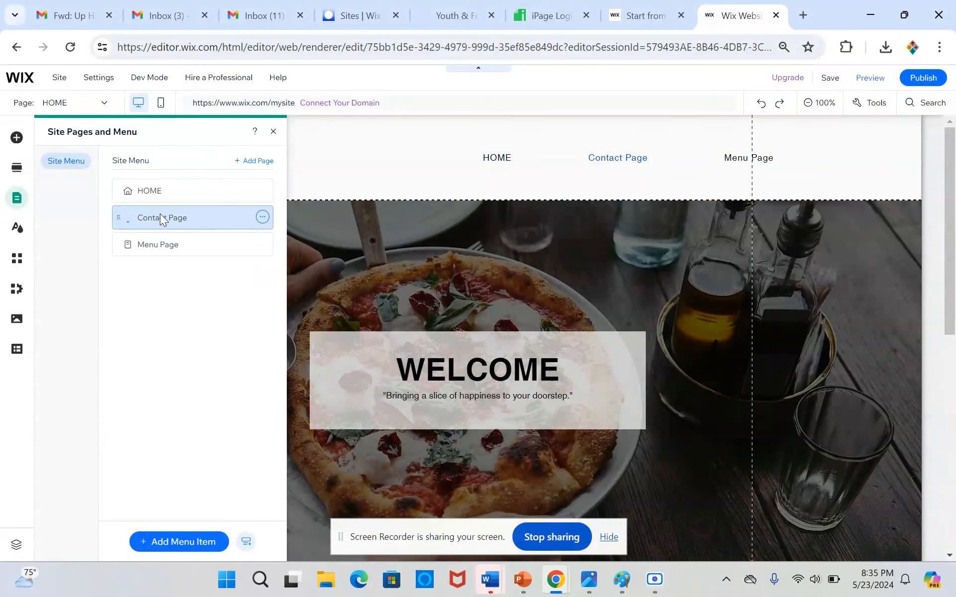
pyautogui.write('CONTACT')
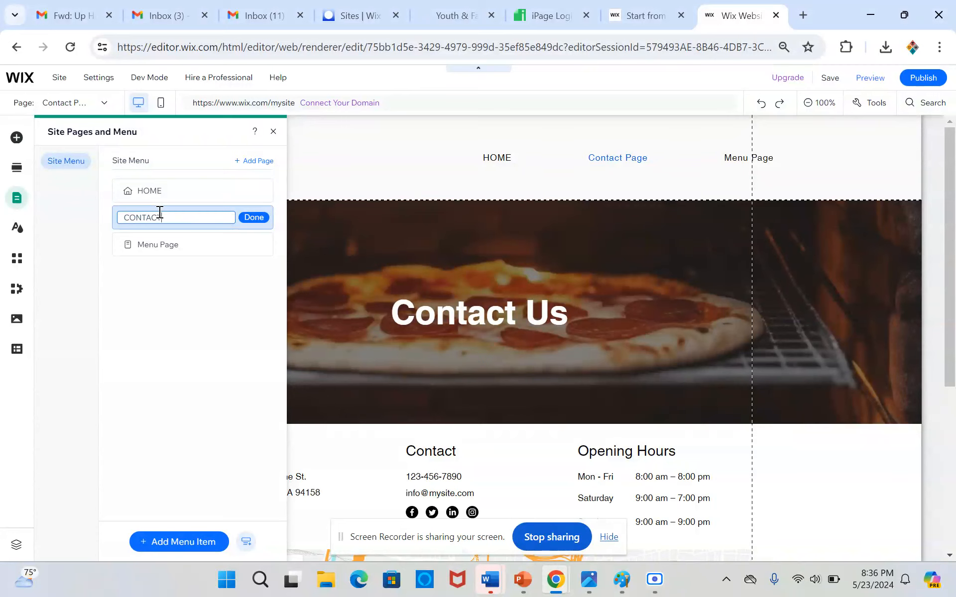
pyautogui.click(246, 223)
# Rename the Menu Page in the site menu as MENU.
pyautogui.doubleClick(194, 244)
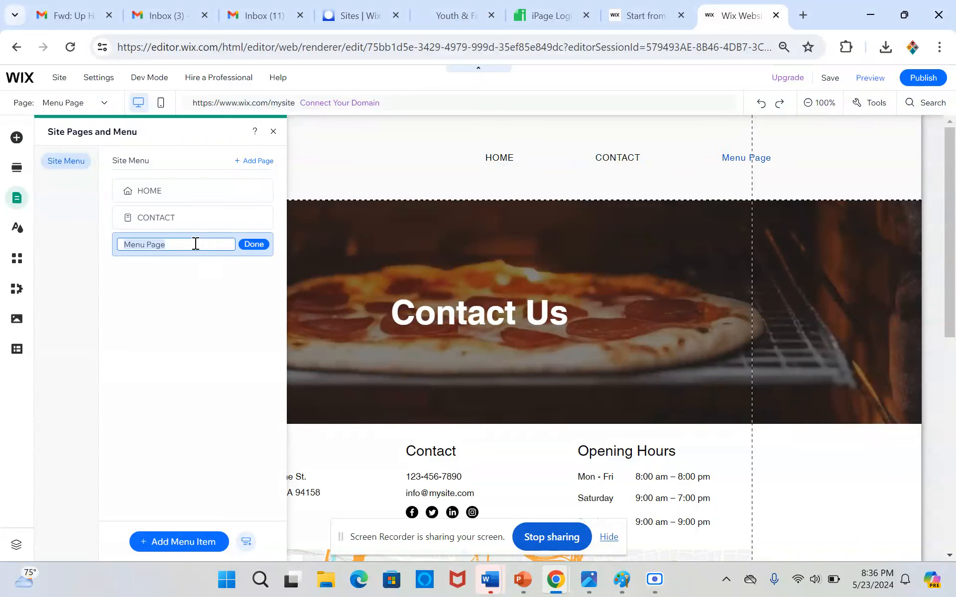
pyautogui.write('MAN')
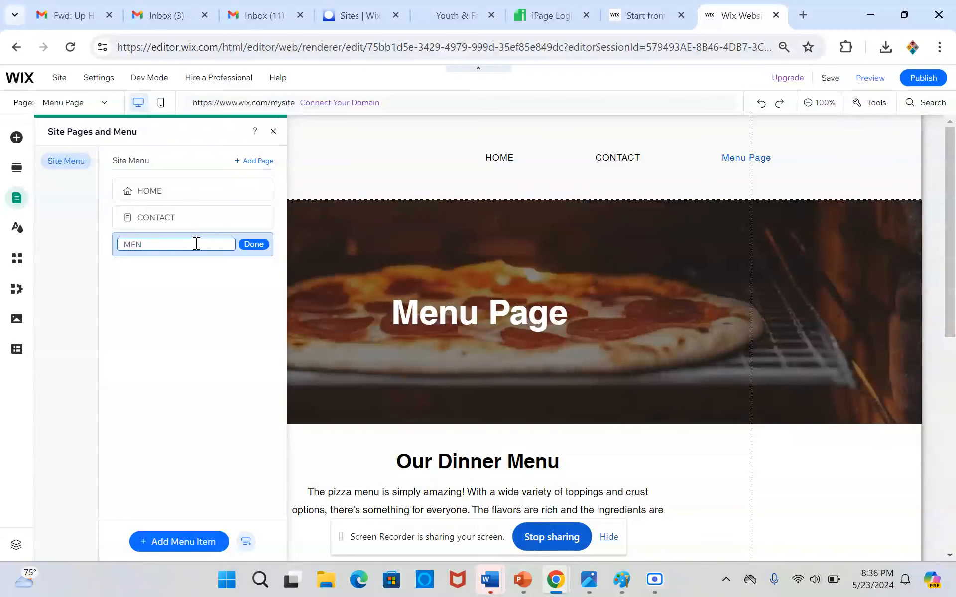
pyautogui.write('U')
pyautogui.click(253, 244)
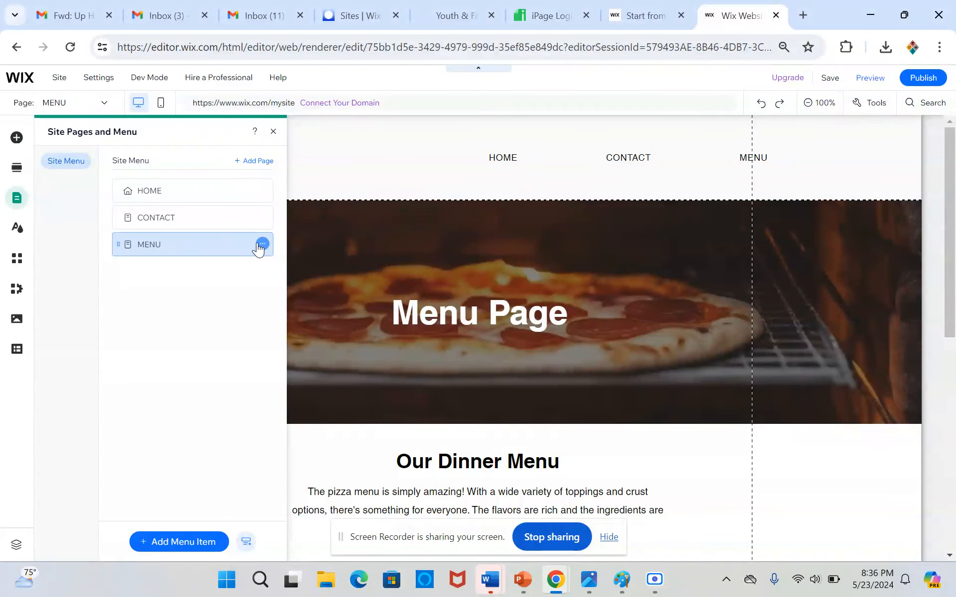
pyautogui.click(513, 231)
pyautogui.click(245, 149)
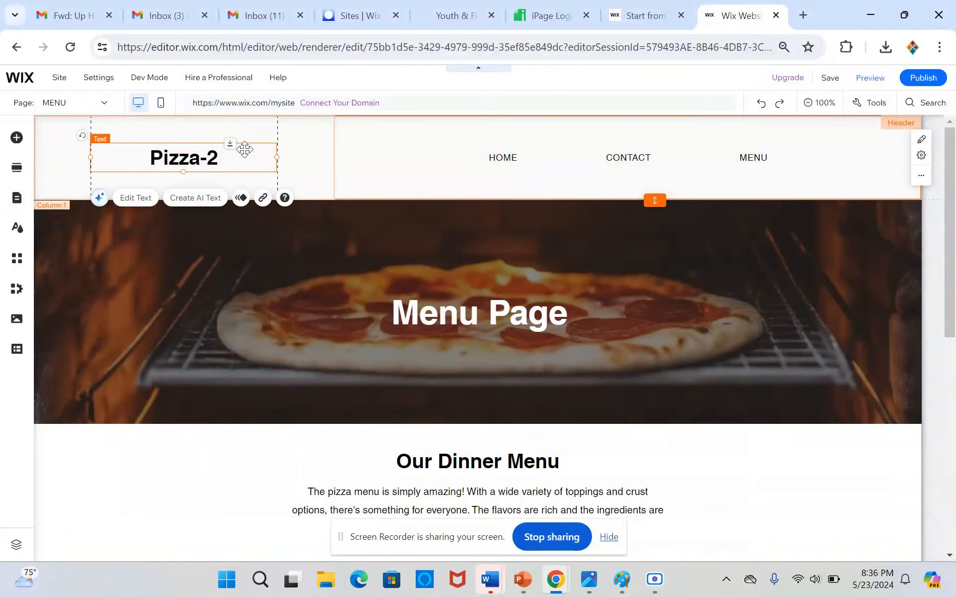
# Open the header menu's custom design for menu items and review the regular-state text settings, from font size to line spacing.
pyautogui.click(556, 159)
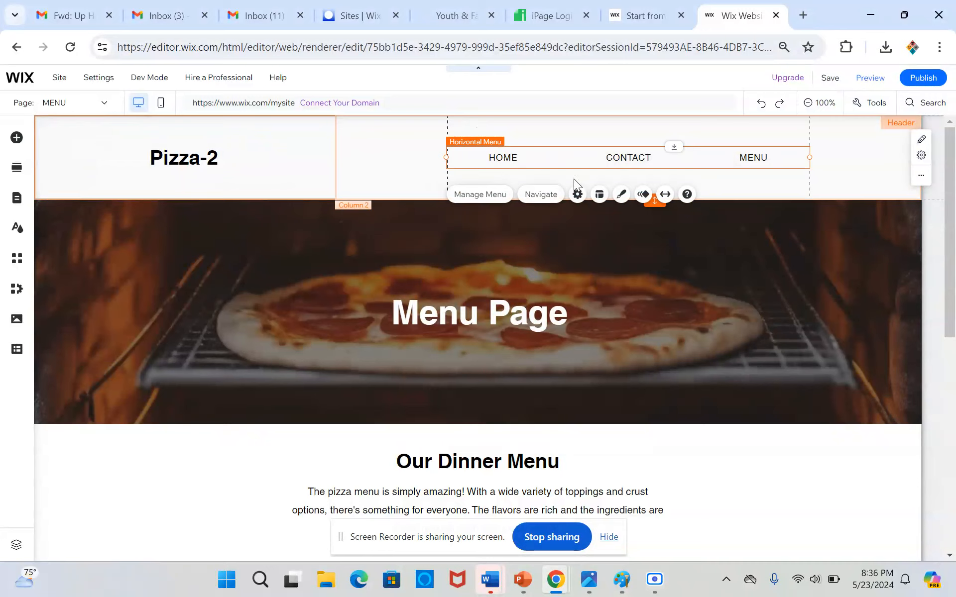
pyautogui.click(620, 195)
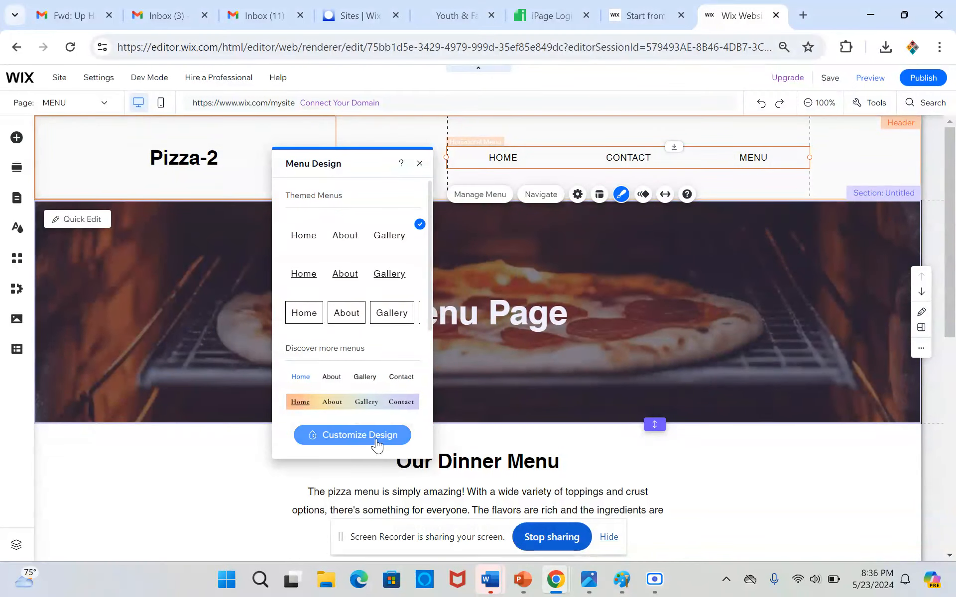
pyautogui.click(360, 436)
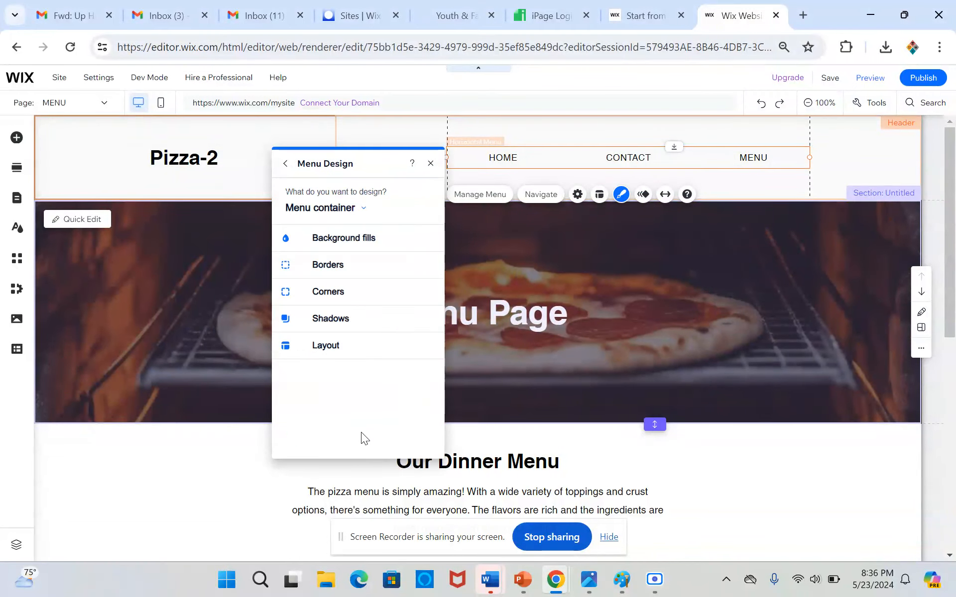
pyautogui.click(329, 210)
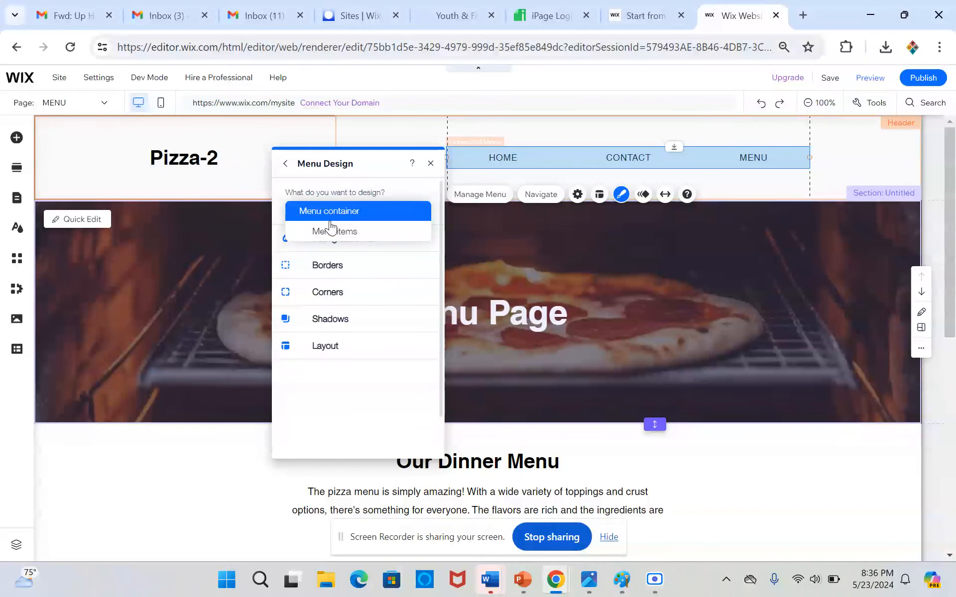
pyautogui.click(325, 236)
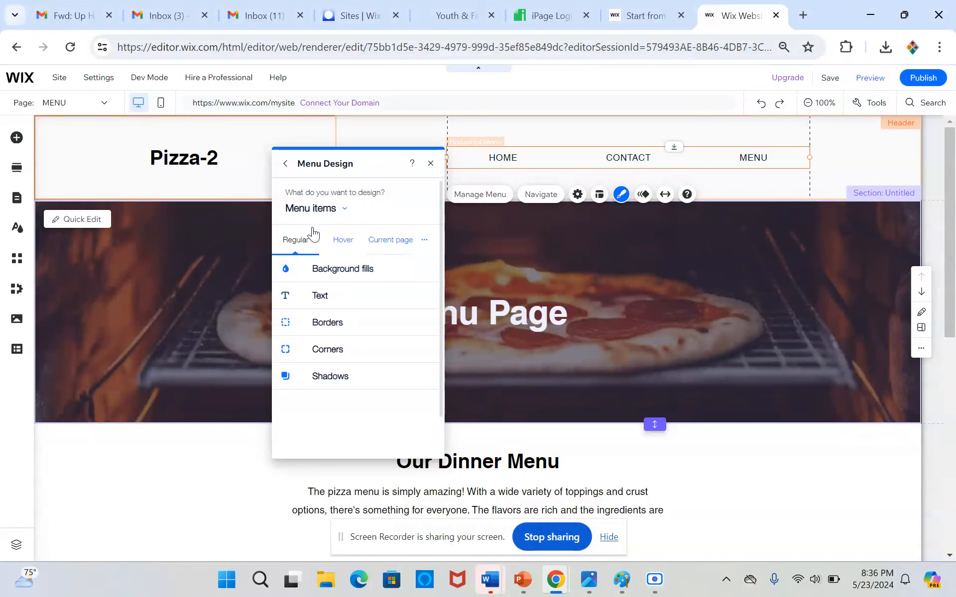
pyautogui.click(310, 210)
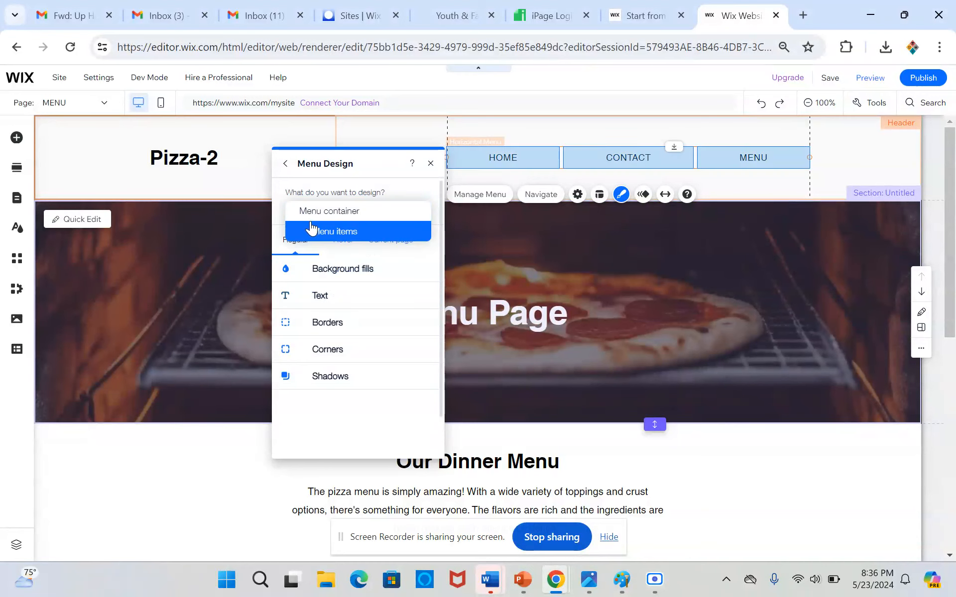
pyautogui.click(334, 297)
pyautogui.scroll(-2, 351, 339)
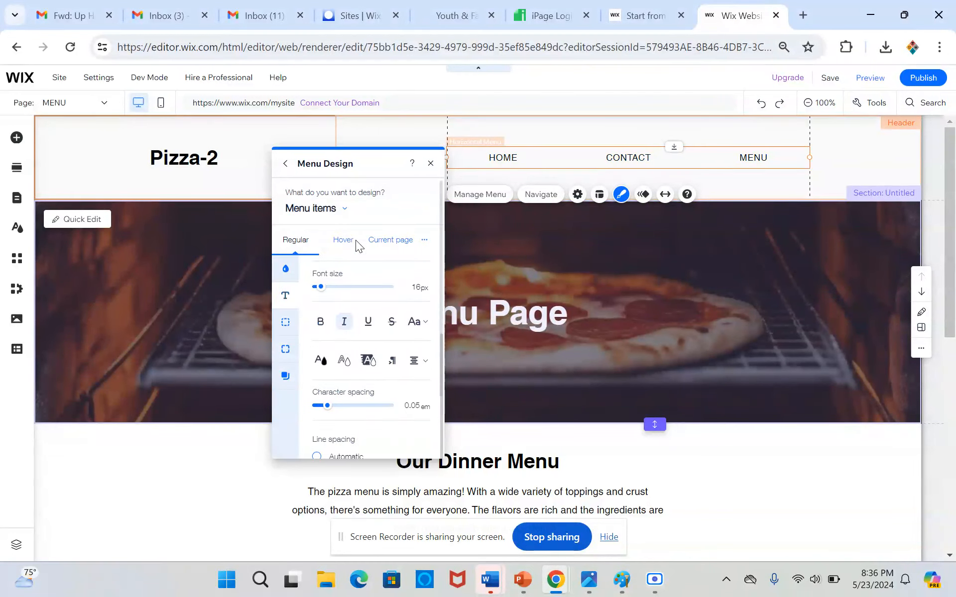
pyautogui.scroll(-2, 363, 313)
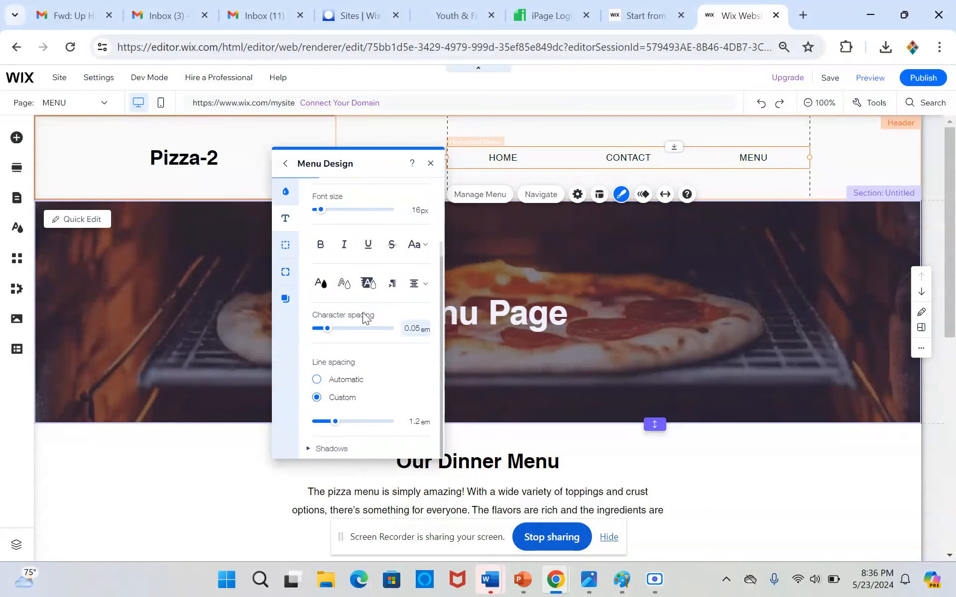
pyautogui.scroll(3, 363, 312)
# Set the hover text color of the header menu items to dark red #8B0000.
pyautogui.click(343, 239)
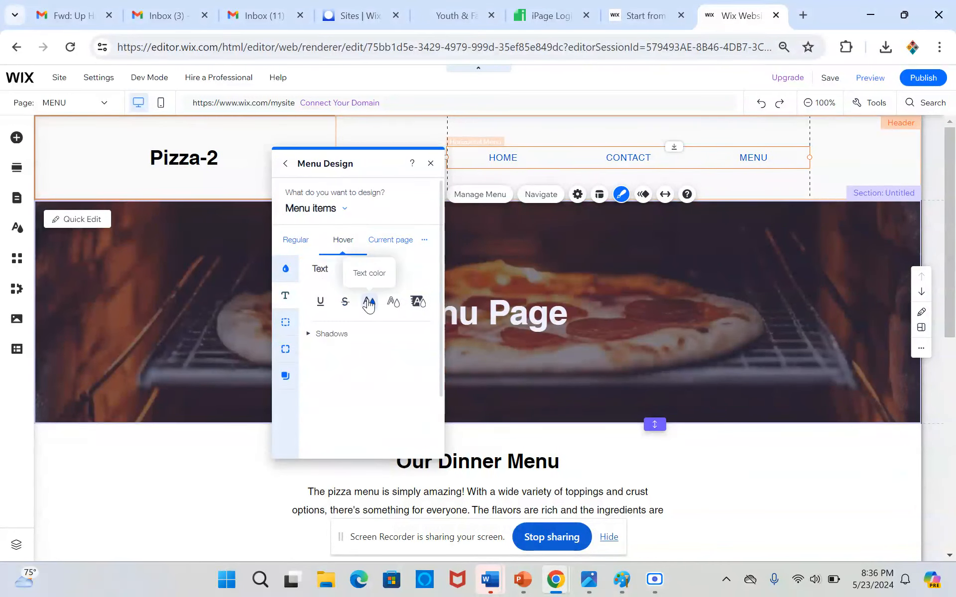
pyautogui.click(368, 302)
pyautogui.click(542, 334)
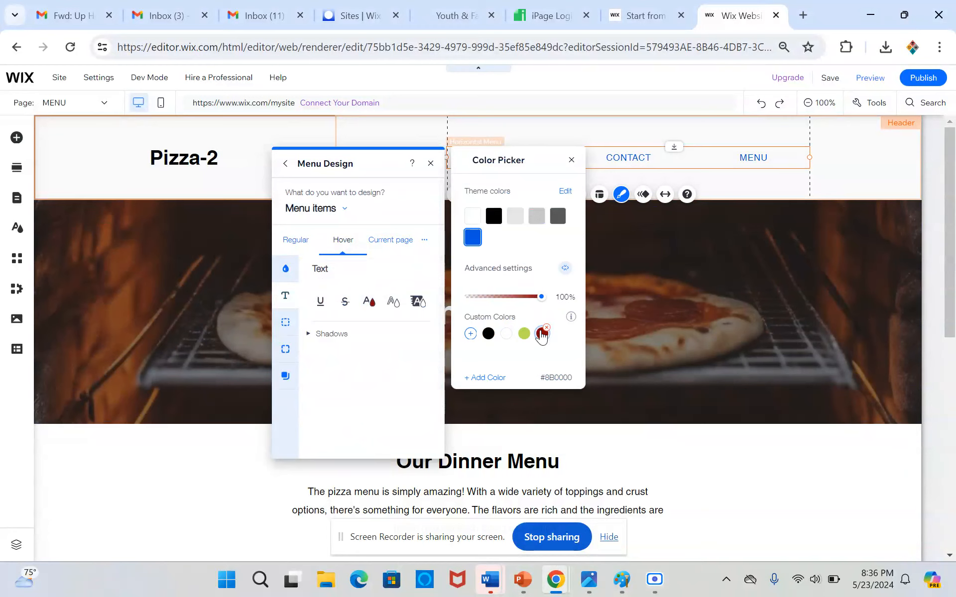
pyautogui.click(368, 279)
# Set the current-page text color of the header menu items to dark red #8B0000 and finish the menu design.
pyautogui.click(390, 240)
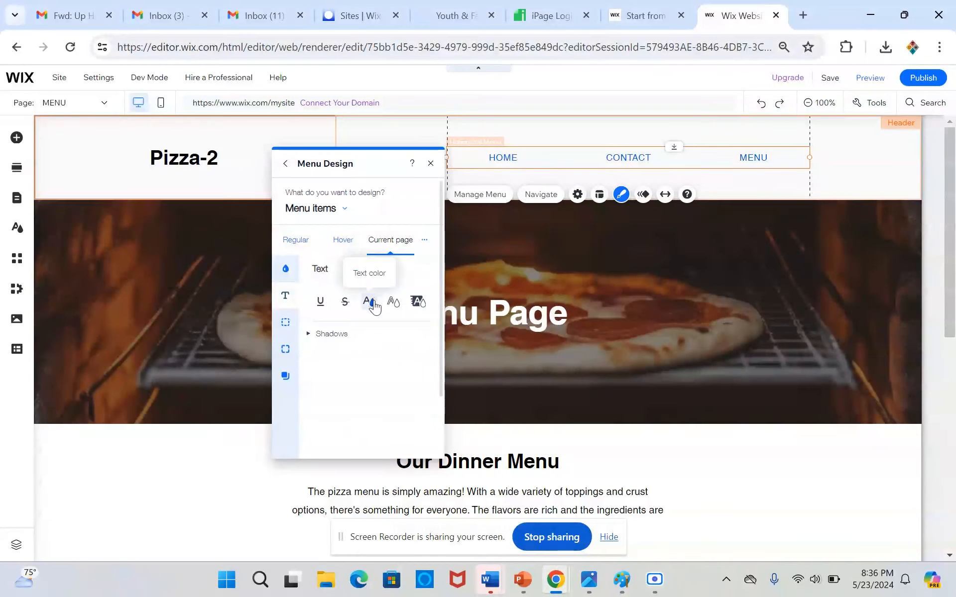
pyautogui.click(369, 302)
pyautogui.click(542, 334)
pyautogui.click(356, 339)
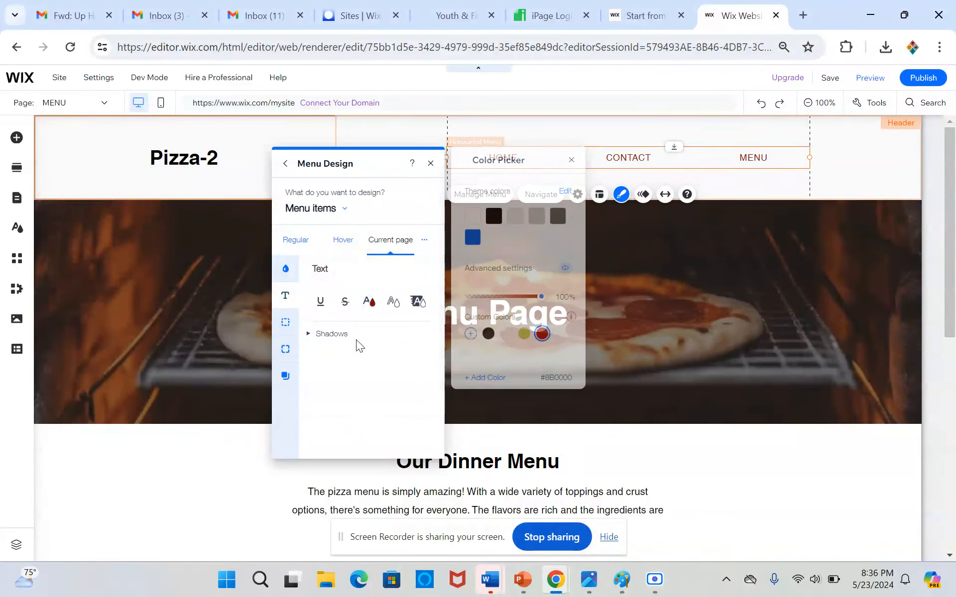
pyautogui.click(343, 241)
pyautogui.click(299, 239)
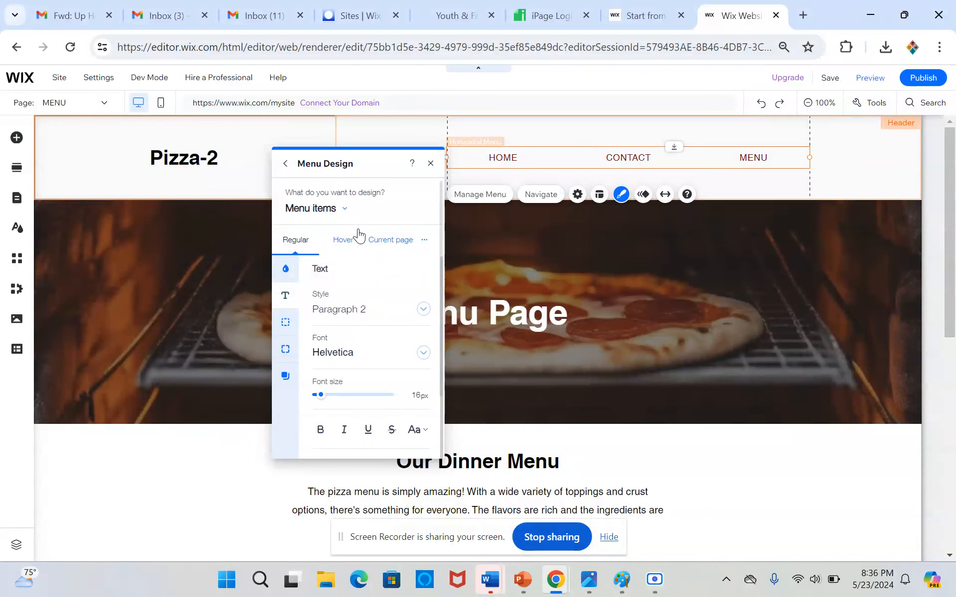
pyautogui.click(431, 163)
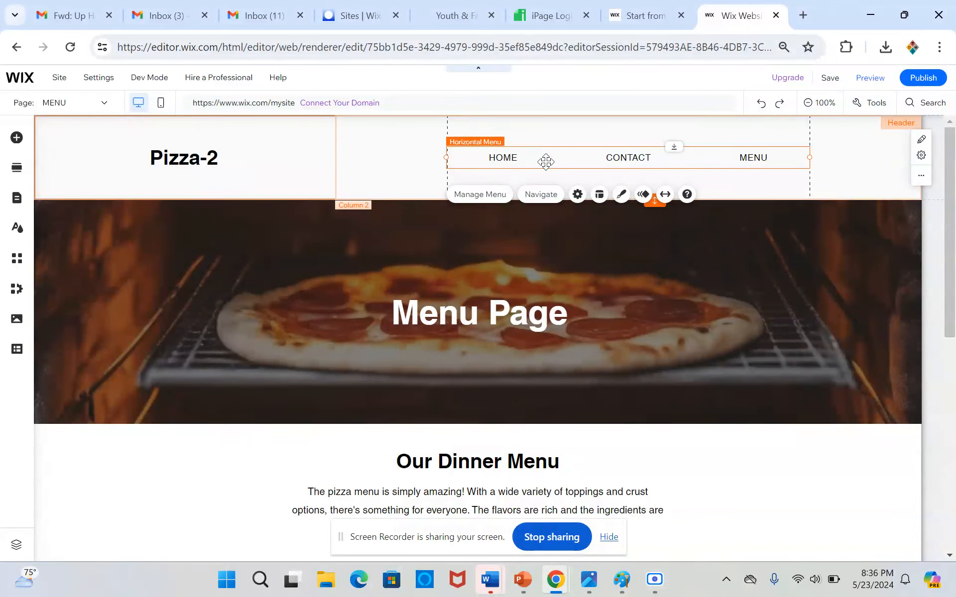
# Align the Pizza-2 title in the header to the left.
pyautogui.click(319, 155)
pyautogui.doubleClick(183, 158)
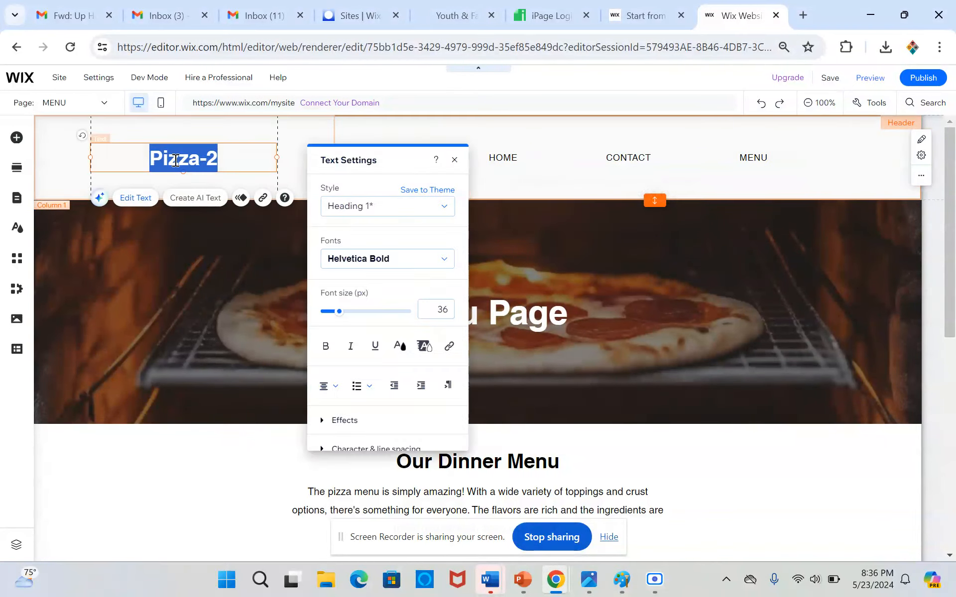
pyautogui.click(326, 386)
pyautogui.click(326, 371)
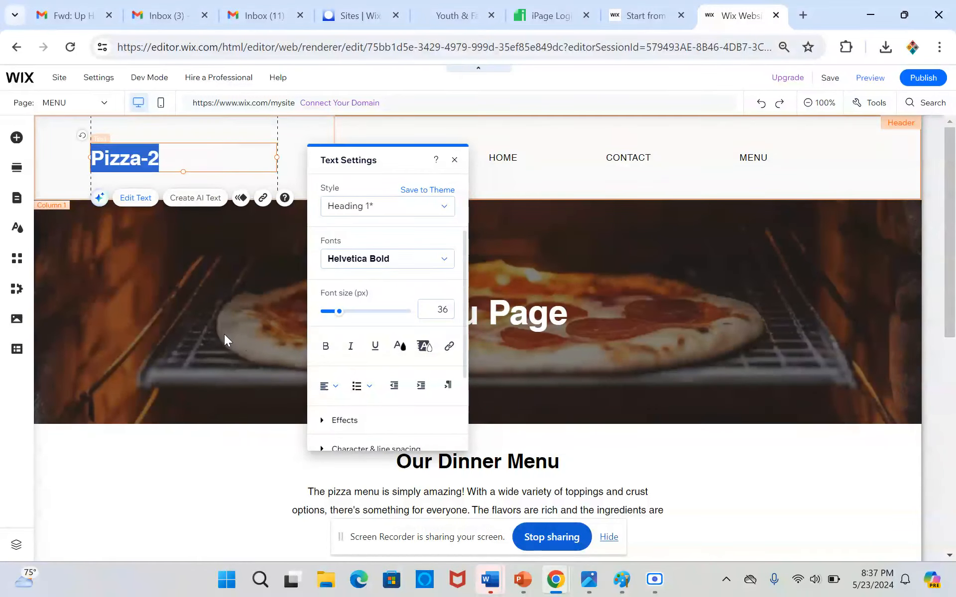
pyautogui.click(268, 317)
# Browse the fonts for the header's Pizza-2 title and apply Lucida Console.
pyautogui.click(172, 154)
pyautogui.doubleClick(172, 154)
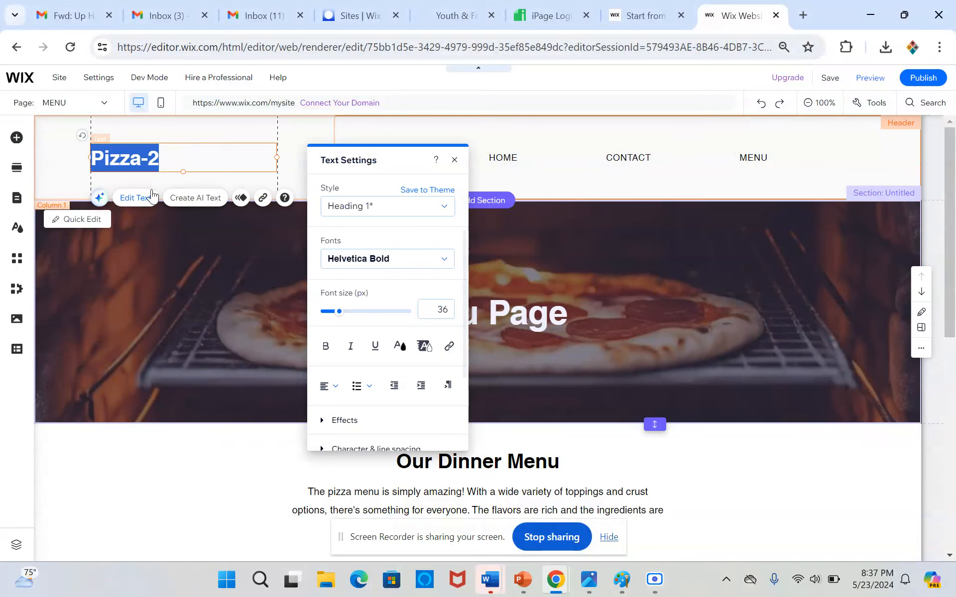
pyautogui.click(388, 258)
pyautogui.scroll(-8, 416, 374)
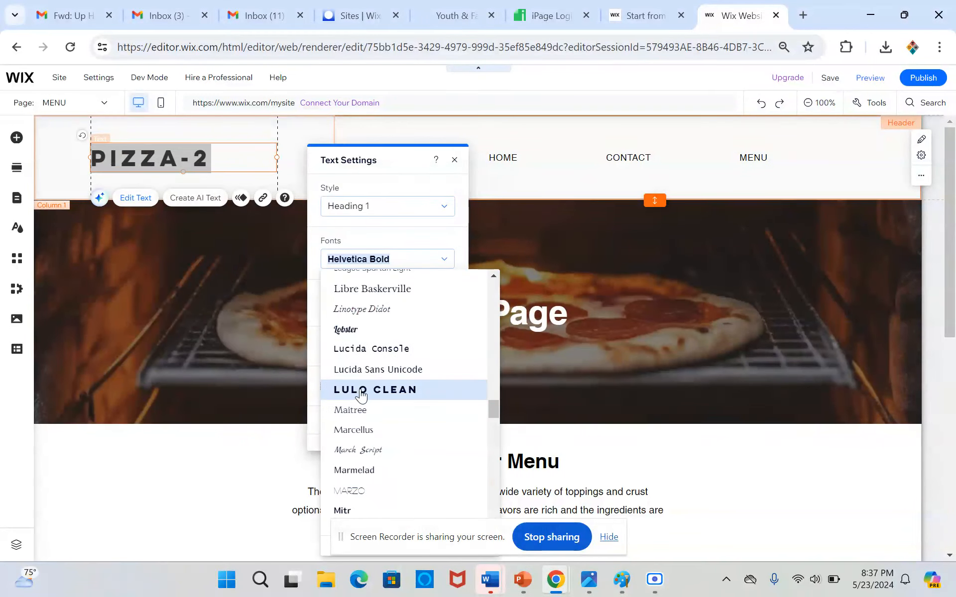
pyautogui.scroll(-3, 363, 397)
pyautogui.scroll(3, 383, 367)
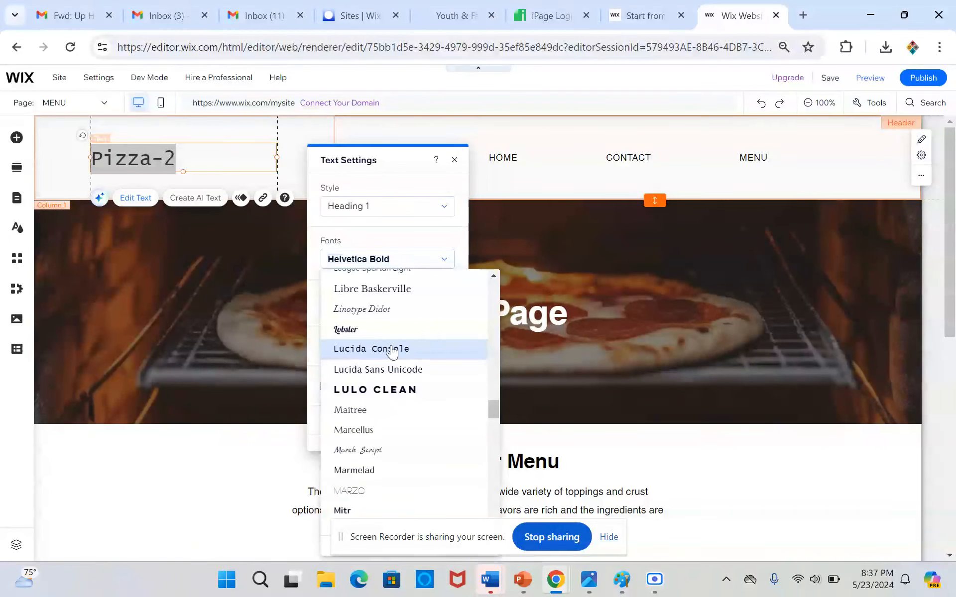
pyautogui.click(393, 351)
# Color the "-2" of the header title dark red and change the title's text to Pizza(2).
pyautogui.click(181, 158)
pyautogui.moveTo(181, 158); pyautogui.dragTo(152, 162)
pyautogui.click(404, 349)
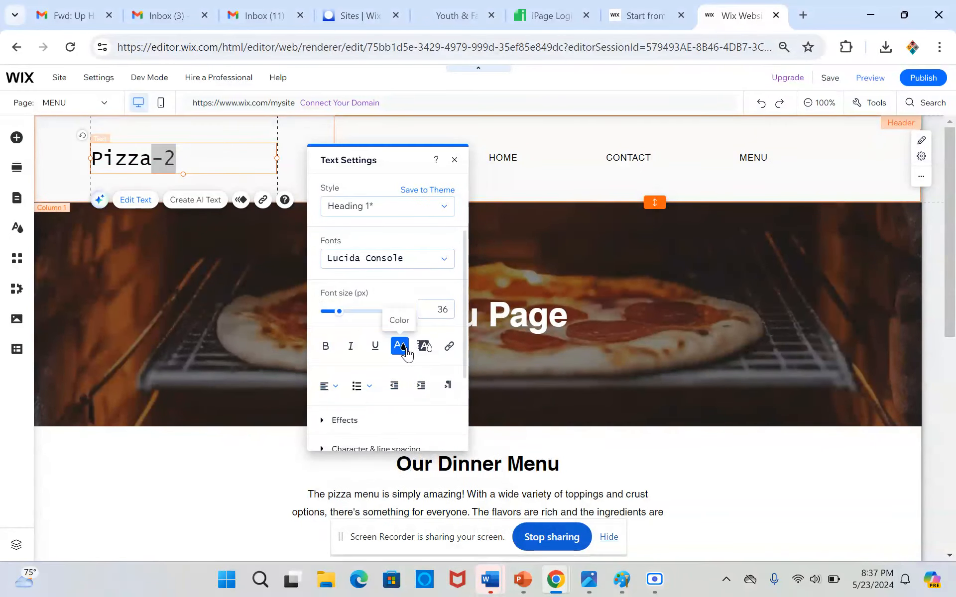
pyautogui.click(376, 354)
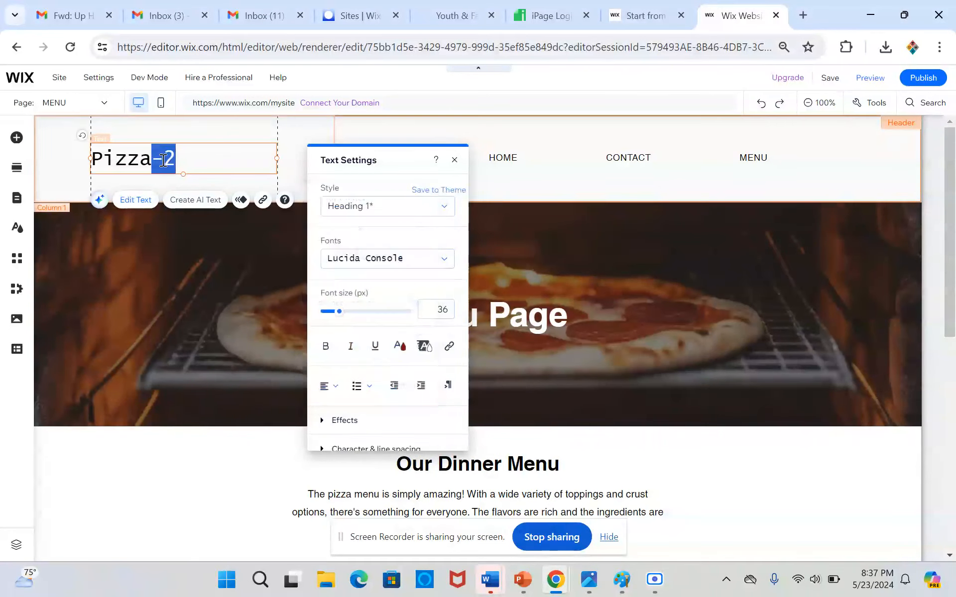
pyautogui.click(164, 161)
pyautogui.press('BackSpace')
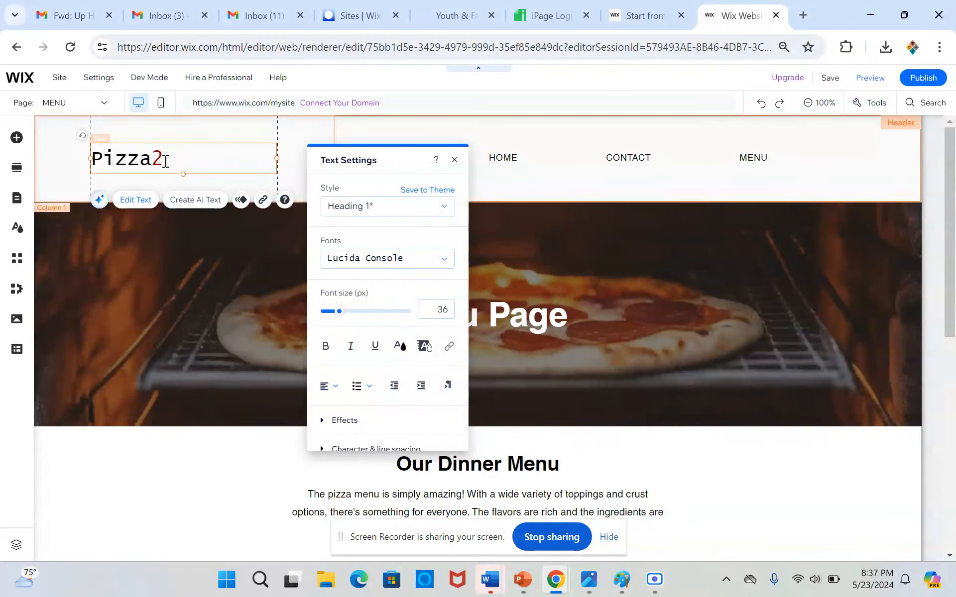
pyautogui.write('(2')
# Color the whole "(2)" in the header title dark red #8B0000, including its parentheses, and leave text editing.
pyautogui.moveTo(187, 162); pyautogui.dragTo(156, 162)
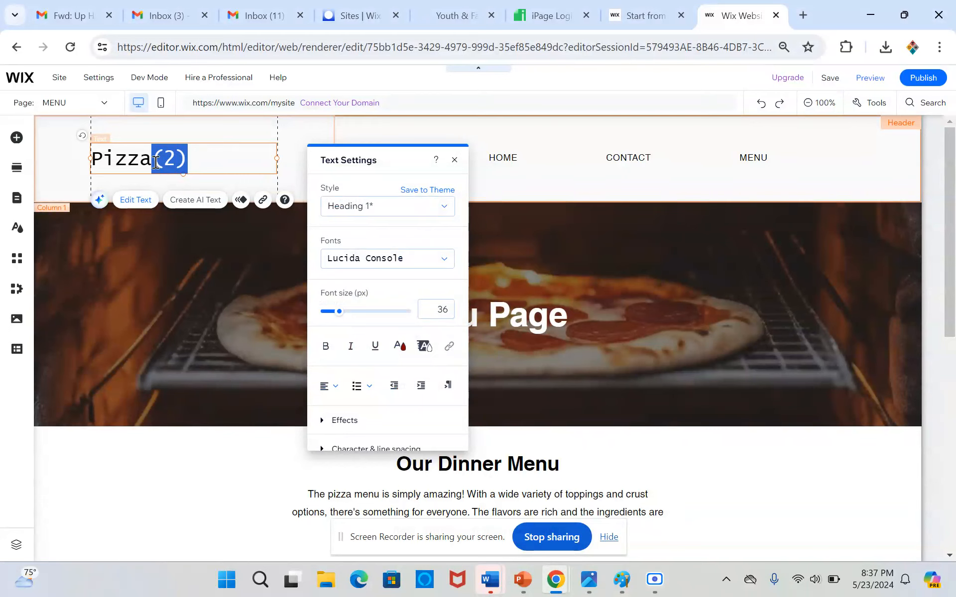
pyautogui.click(400, 346)
pyautogui.click(377, 352)
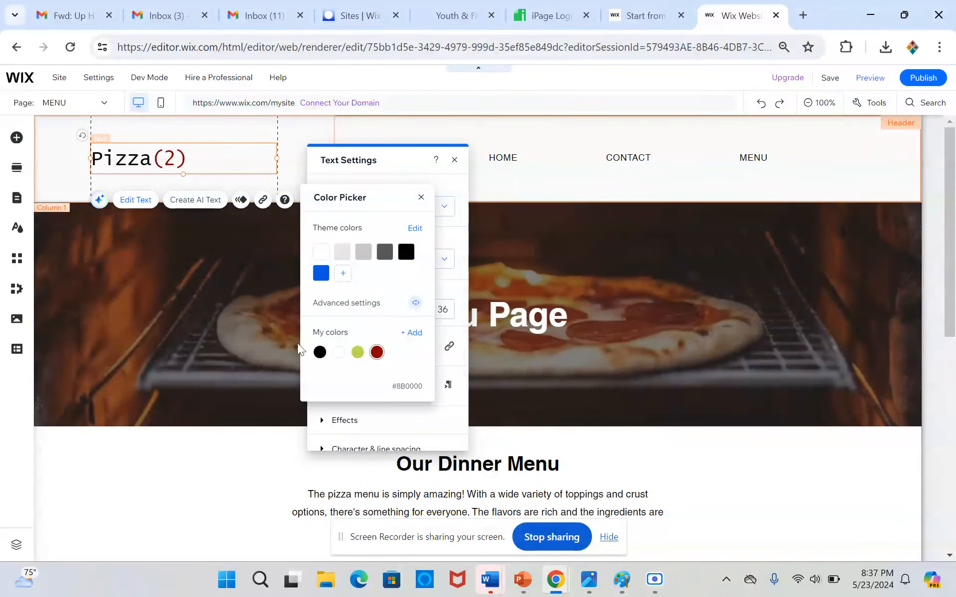
pyautogui.click(136, 325)
pyautogui.click(136, 324)
pyautogui.click(178, 185)
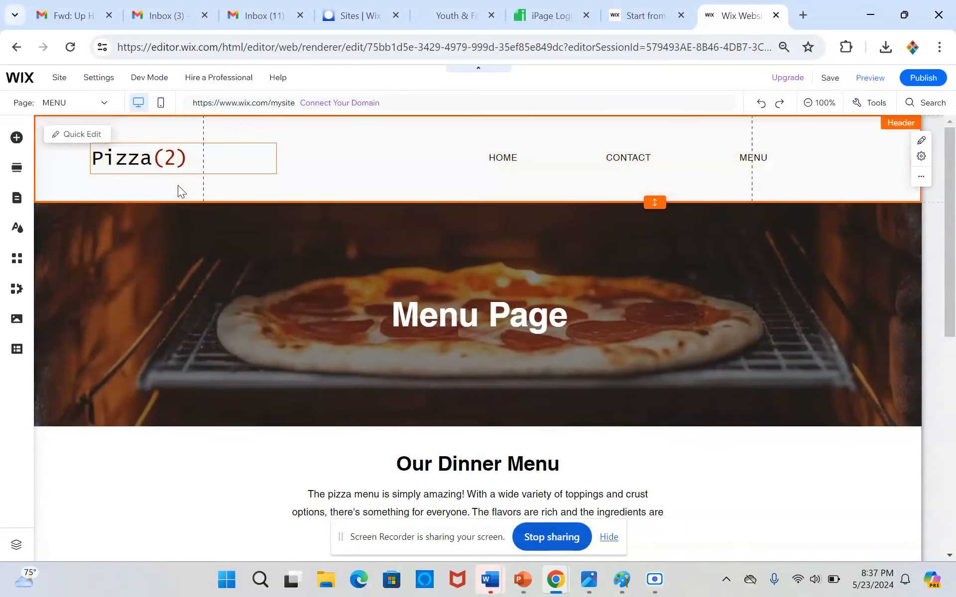
pyautogui.click(178, 185)
pyautogui.click(682, 185)
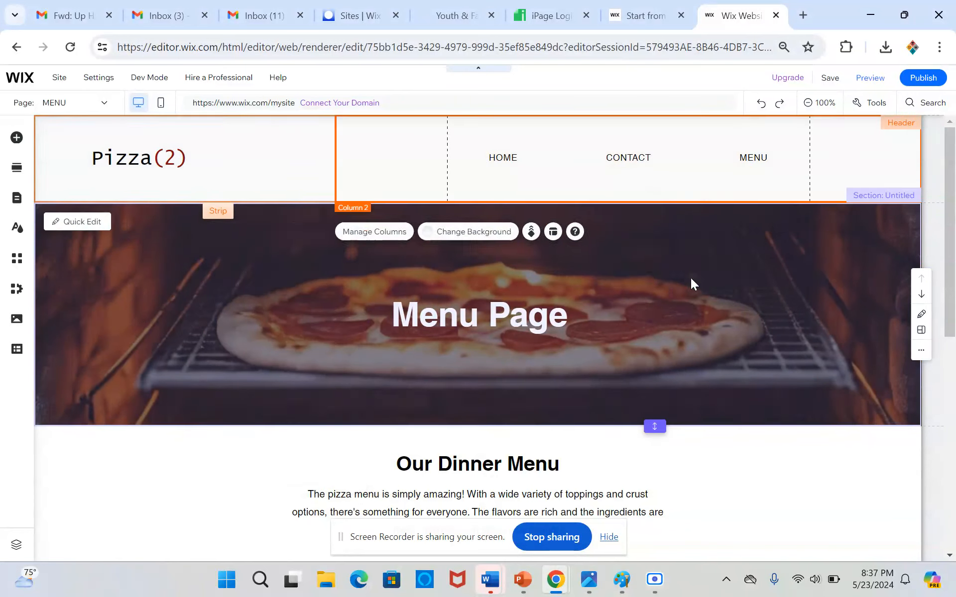
pyautogui.click(691, 283)
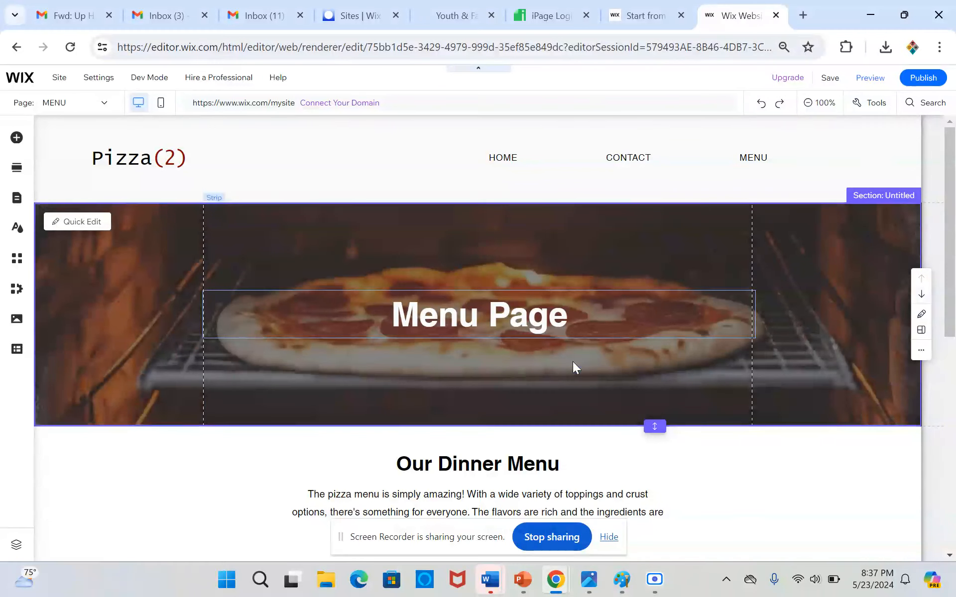
# Delete the Our Dinner Menu heading and move the pizza menu description paragraph up into its place.
pyautogui.scroll(-3, 573, 367)
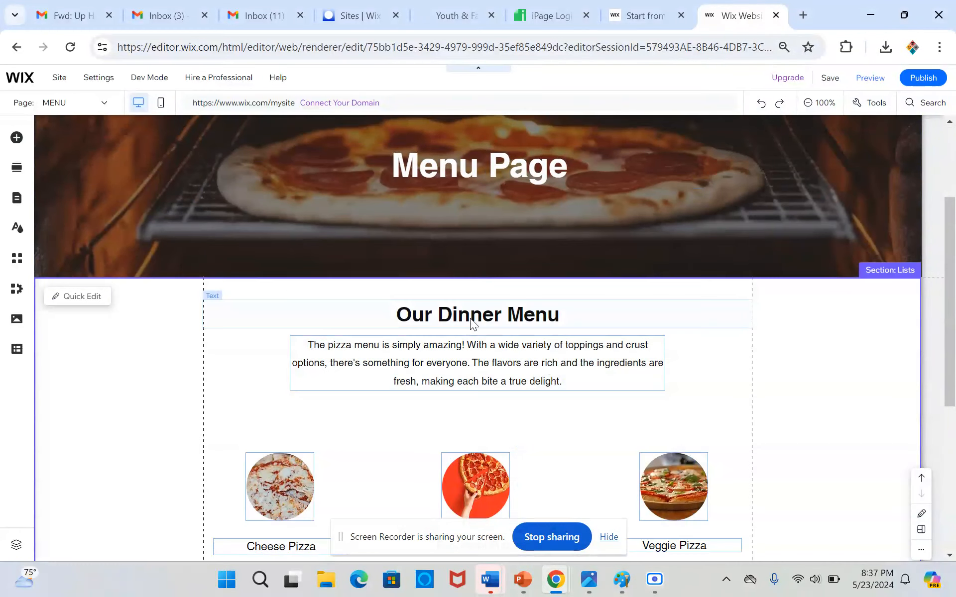
pyautogui.click(469, 316)
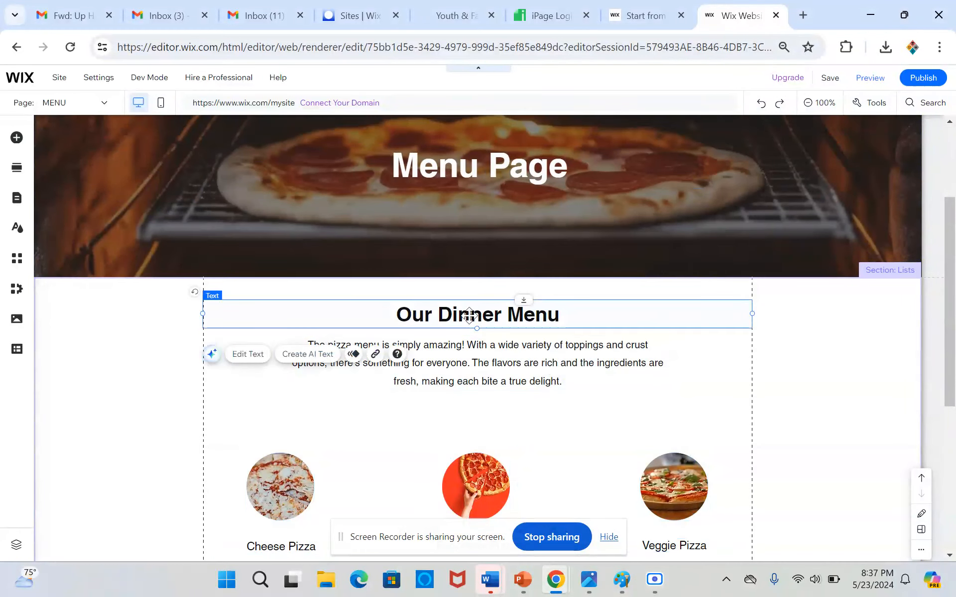
pyautogui.press('Delete')
pyautogui.click(472, 360)
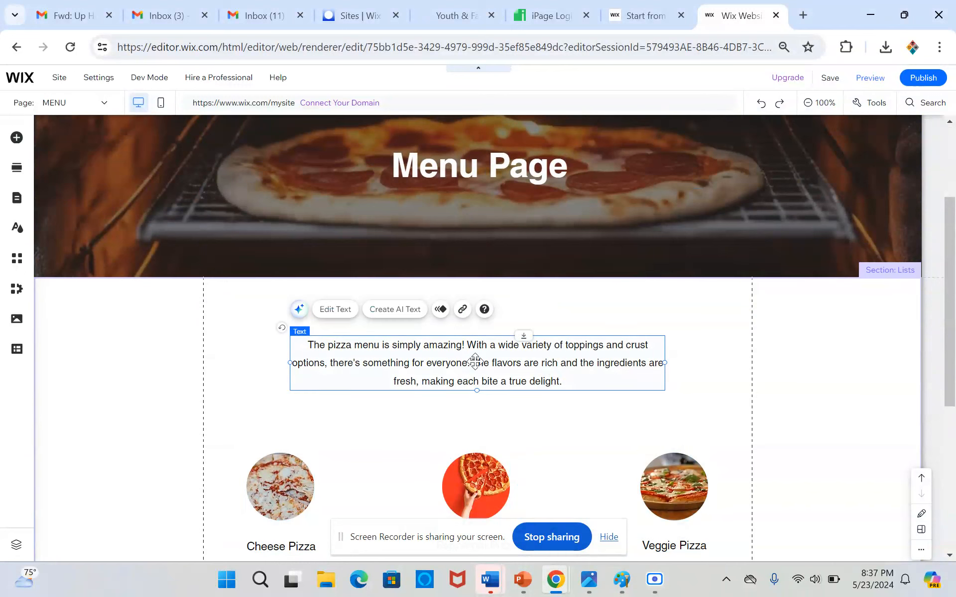
pyautogui.moveTo(521, 335); pyautogui.dragTo(521, 301)
# Select all six menu items with their pictures, names and prices, and move them up closer to the description paragraph.
pyautogui.click(402, 459)
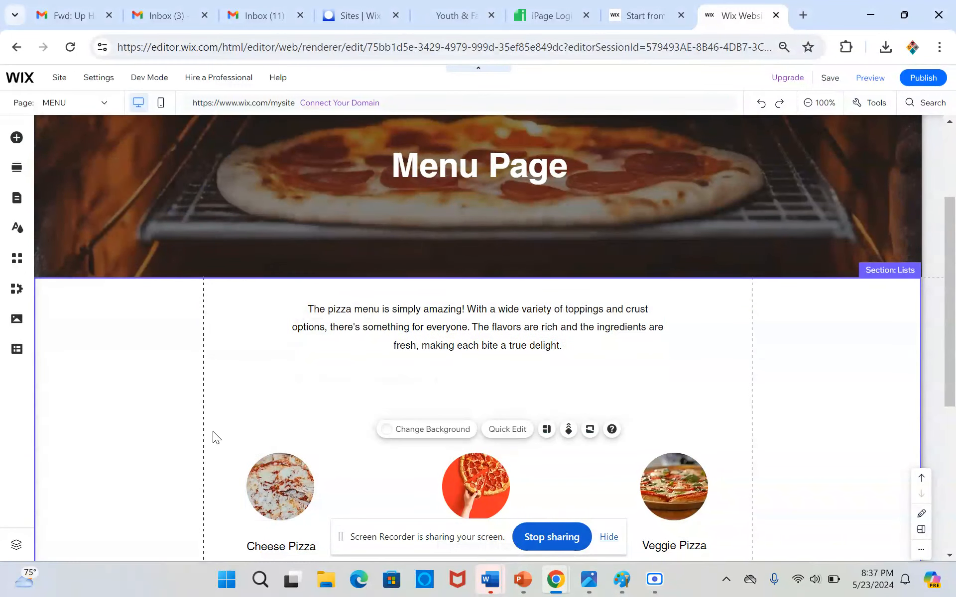
pyautogui.moveTo(209, 434); pyautogui.dragTo(745, 499)
pyautogui.scroll(6, 561, 489)
pyautogui.moveTo(480, 489); pyautogui.dragTo(479, 418)
pyautogui.scroll(-5, 479, 418)
pyautogui.scroll(-2, 479, 418)
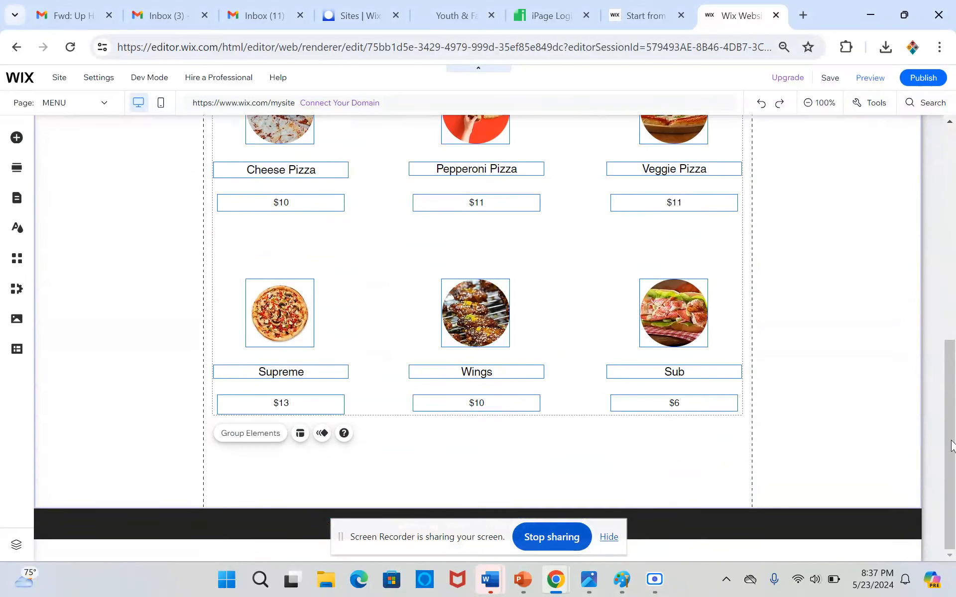
# Shorten the Lists section to reduce the empty space between the last row of menu items and the footer.
pyautogui.click(905, 447)
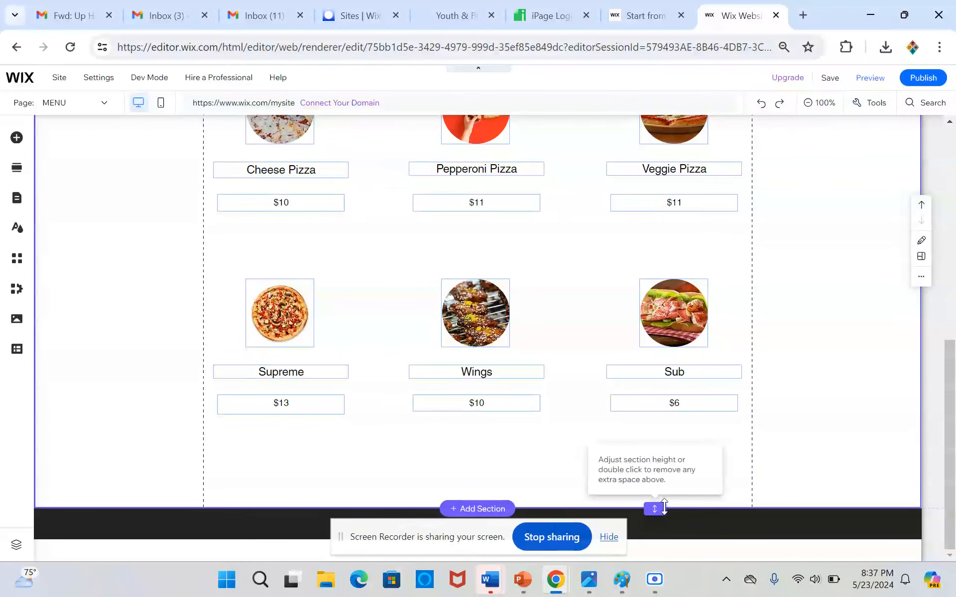
pyautogui.moveTo(655, 508); pyautogui.dragTo(676, 444)
pyautogui.scroll(10, 676, 445)
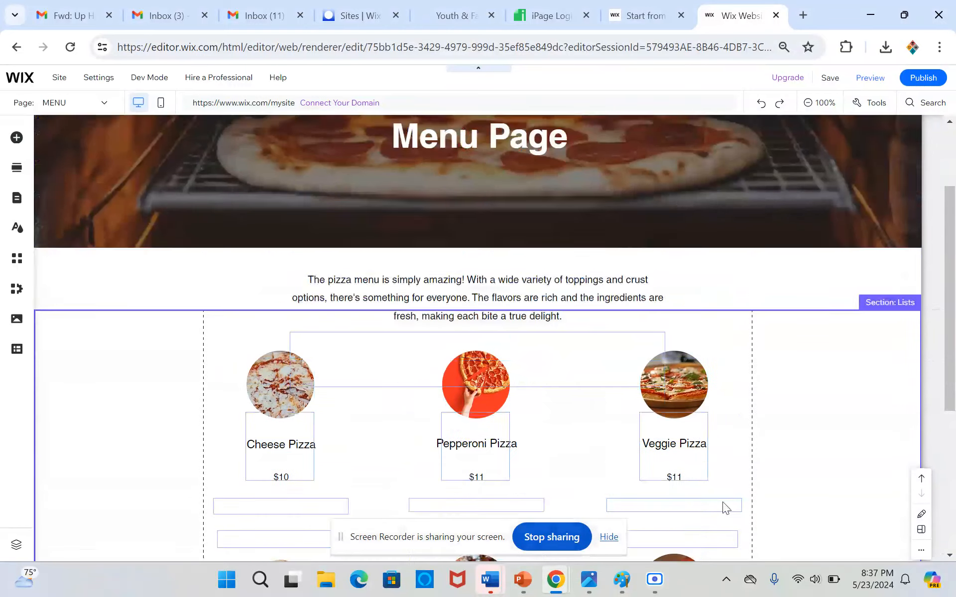
# Search Unsplash for pizza and set the Menu Page strip's background to the sliced pizza photo with cherry tomatoes.
pyautogui.click(230, 355)
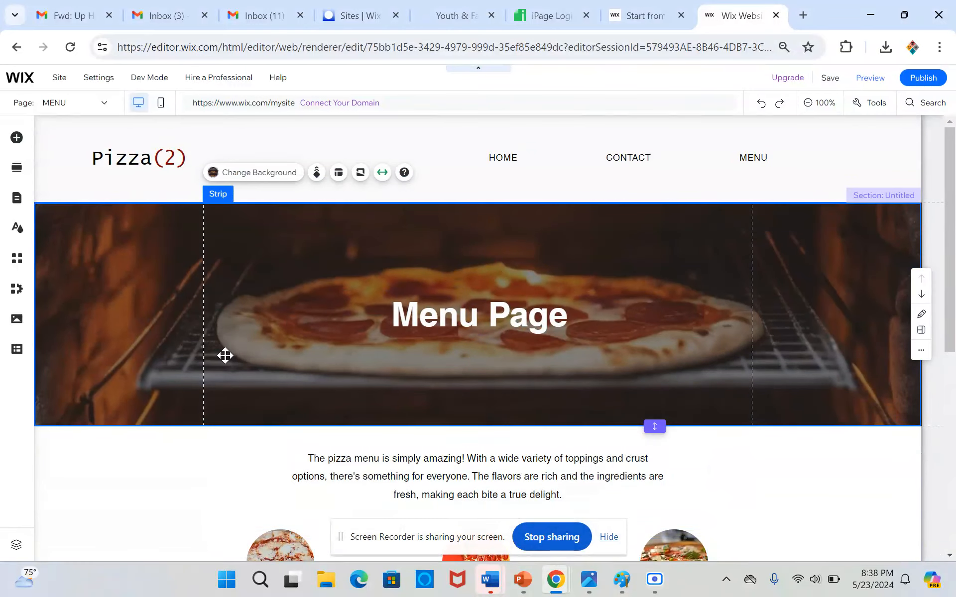
pyautogui.click(269, 175)
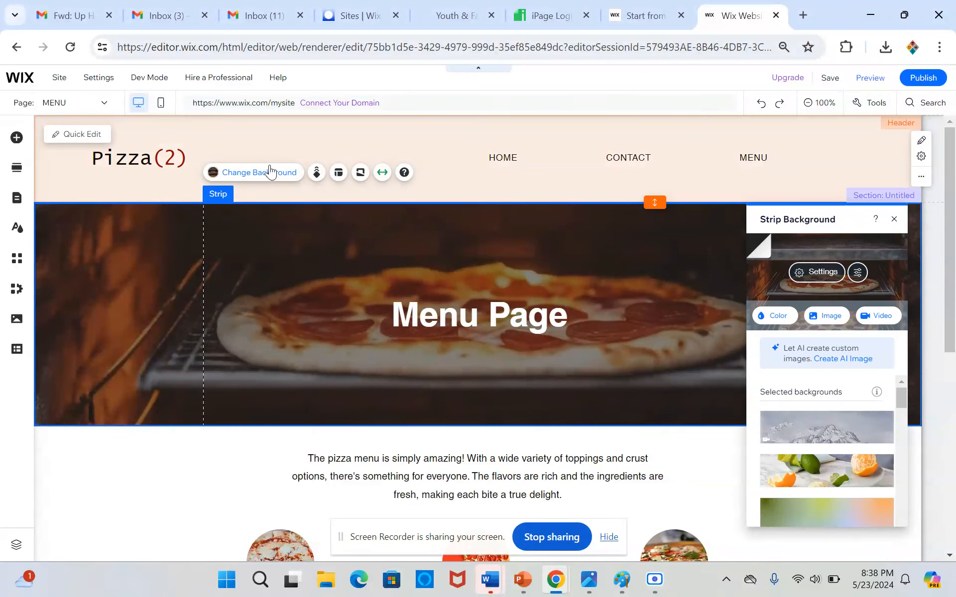
pyautogui.click(841, 318)
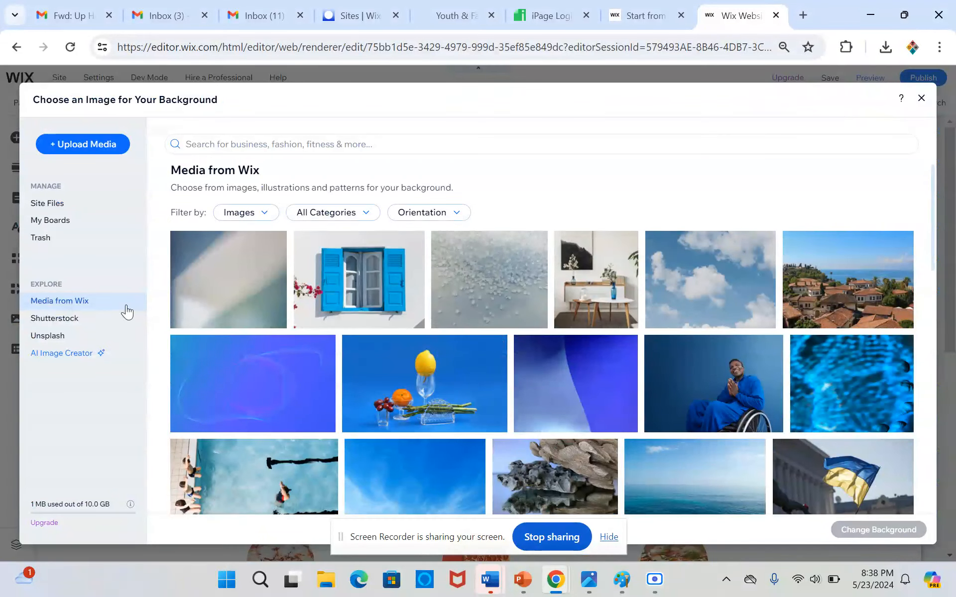
pyautogui.click(125, 336)
pyautogui.click(234, 144)
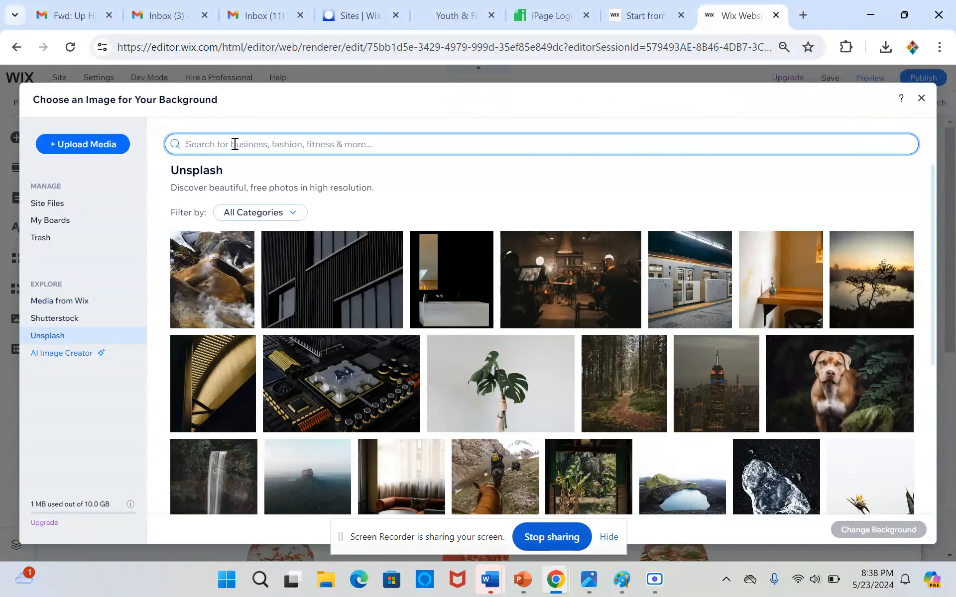
pyautogui.write('pizza')
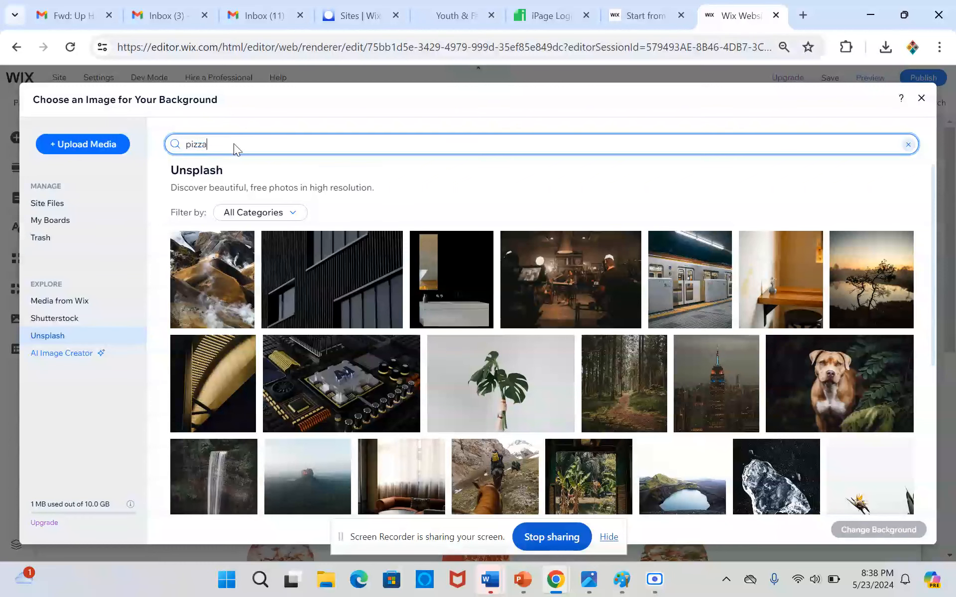
pyautogui.press('Return')
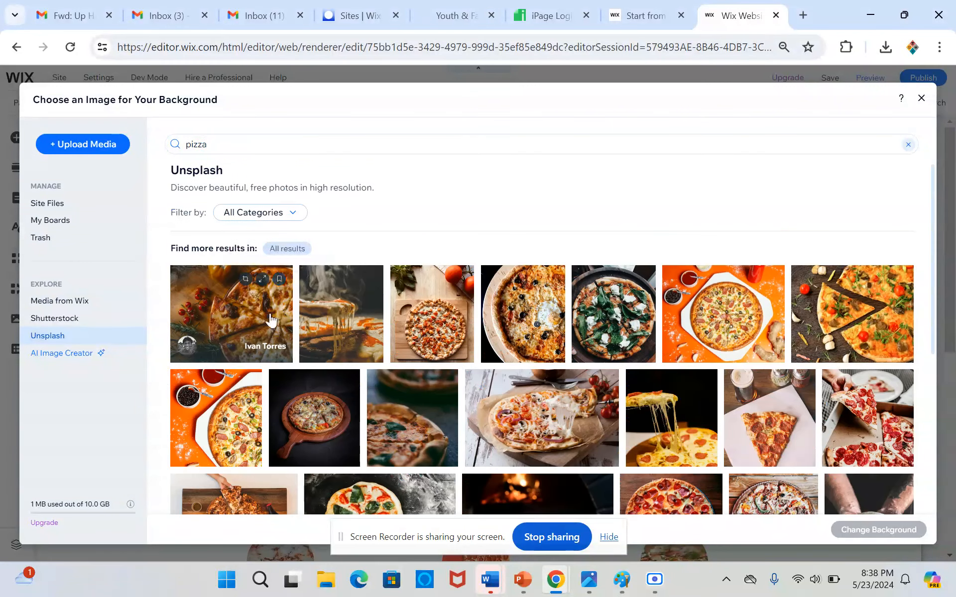
pyautogui.click(270, 320)
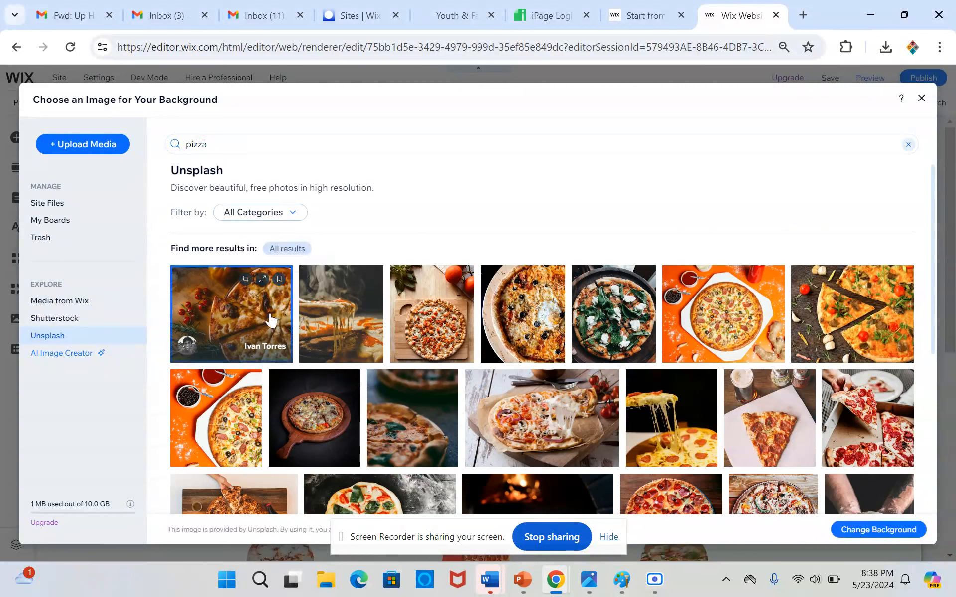
pyautogui.click(853, 531)
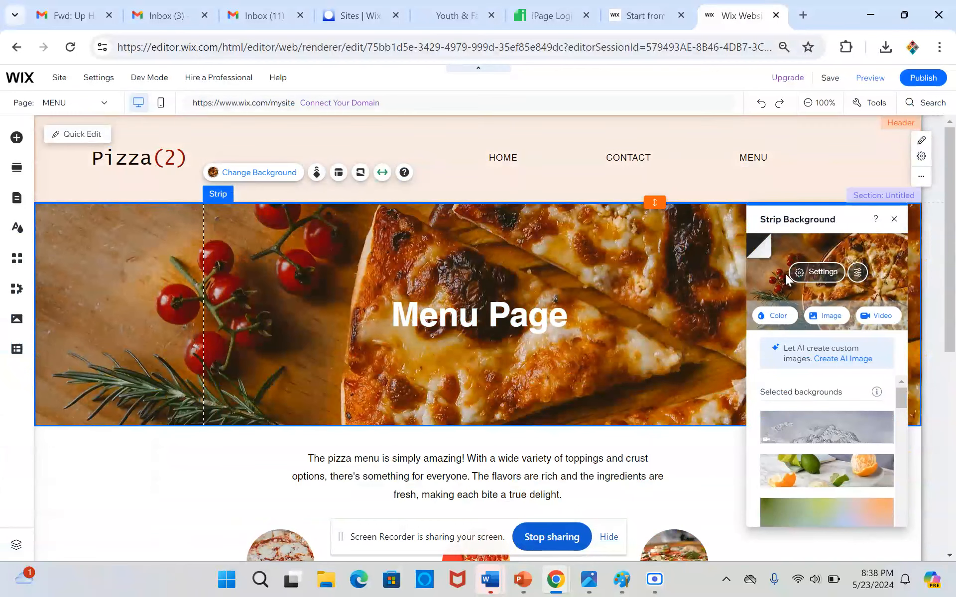
# Replace the Menu Page strip's background with the dark Unsplash photo of pizza slices being lifted with stretching cheese.
pyautogui.click(828, 319)
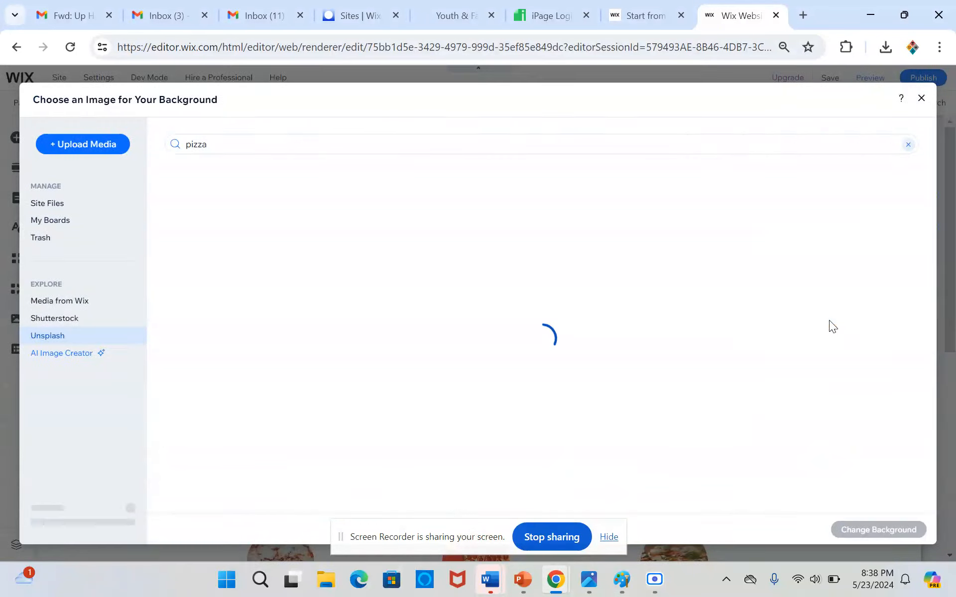
pyautogui.scroll(-3, 533, 368)
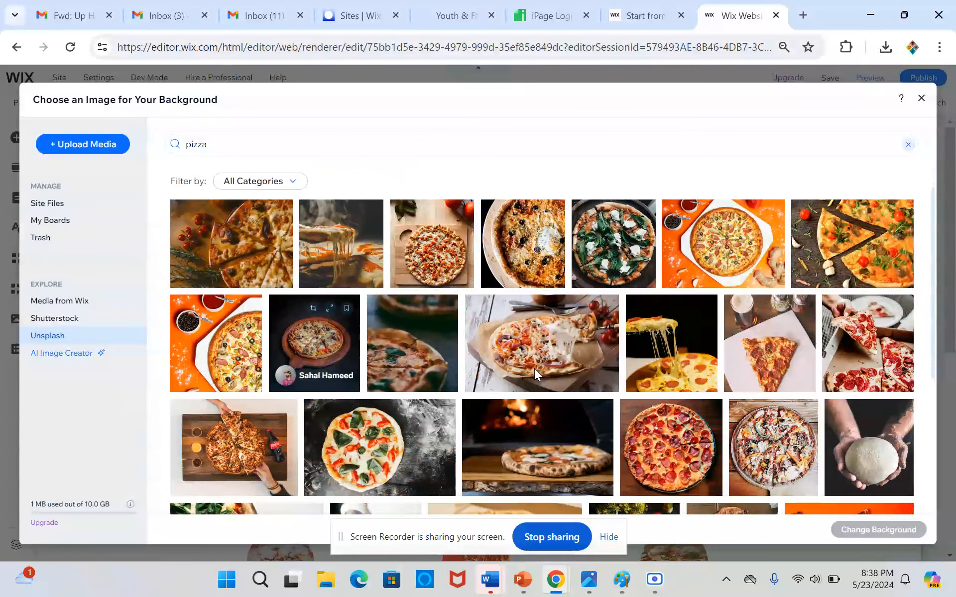
pyautogui.scroll(-5, 515, 319)
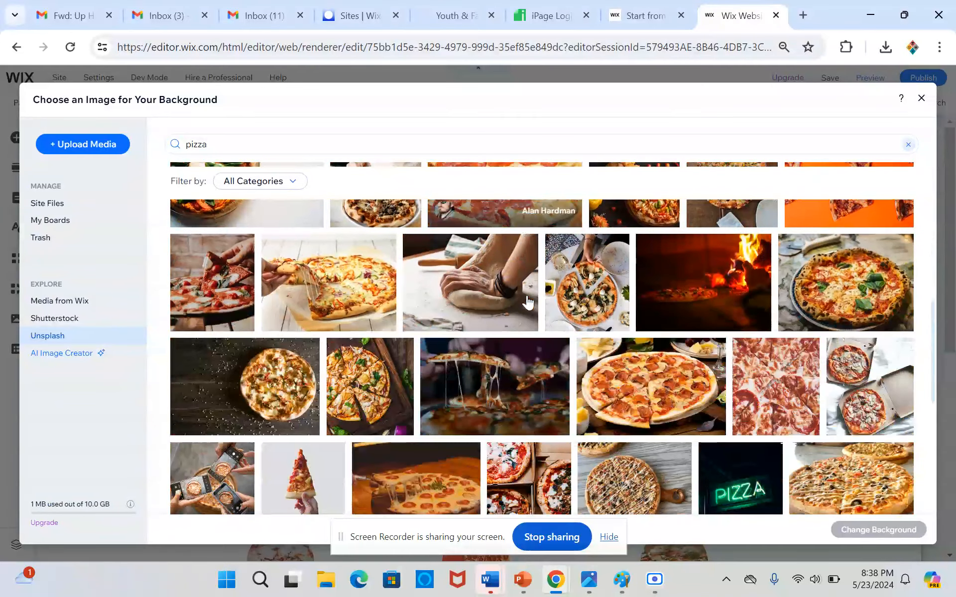
pyautogui.click(493, 386)
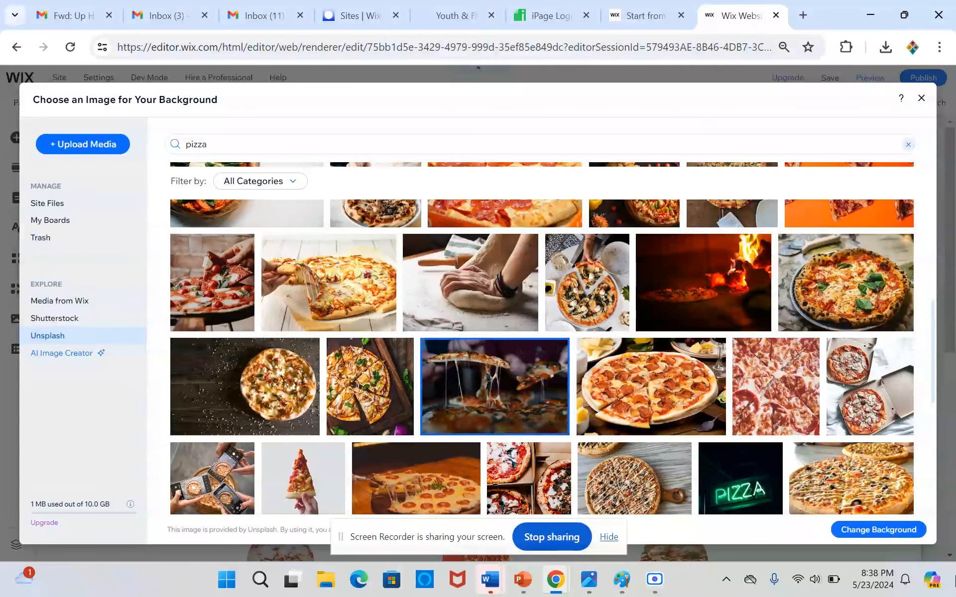
pyautogui.click(884, 529)
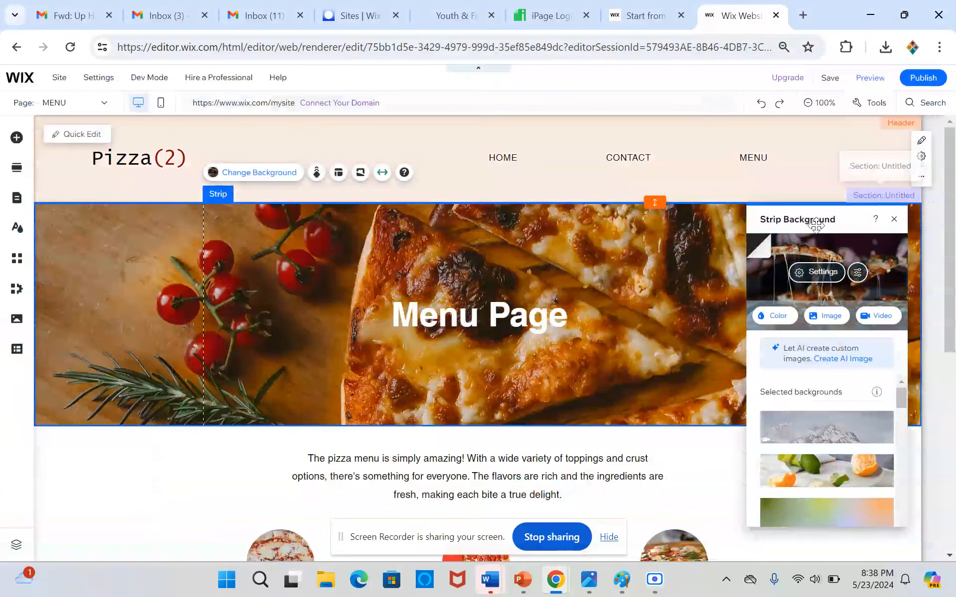
# Set the Menu Page strip's background image opacity to 44% and close the image settings.
pyautogui.click(815, 272)
pyautogui.click(810, 294)
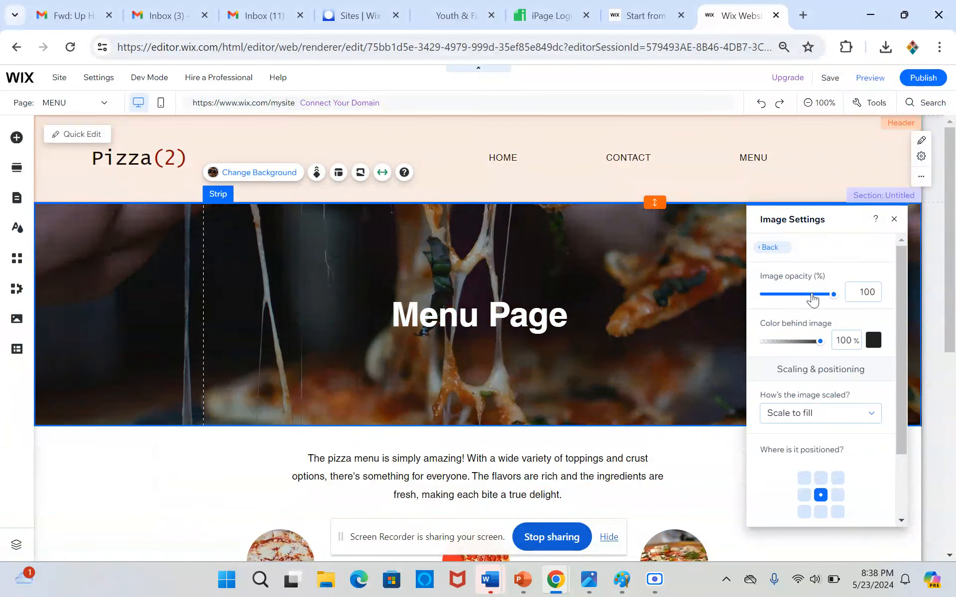
pyautogui.click(795, 295)
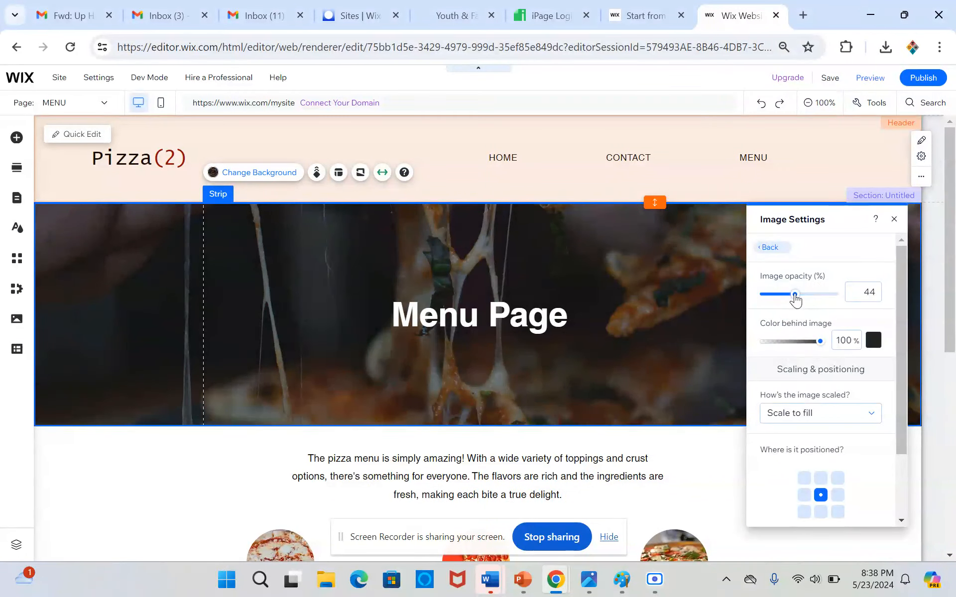
pyautogui.click(672, 191)
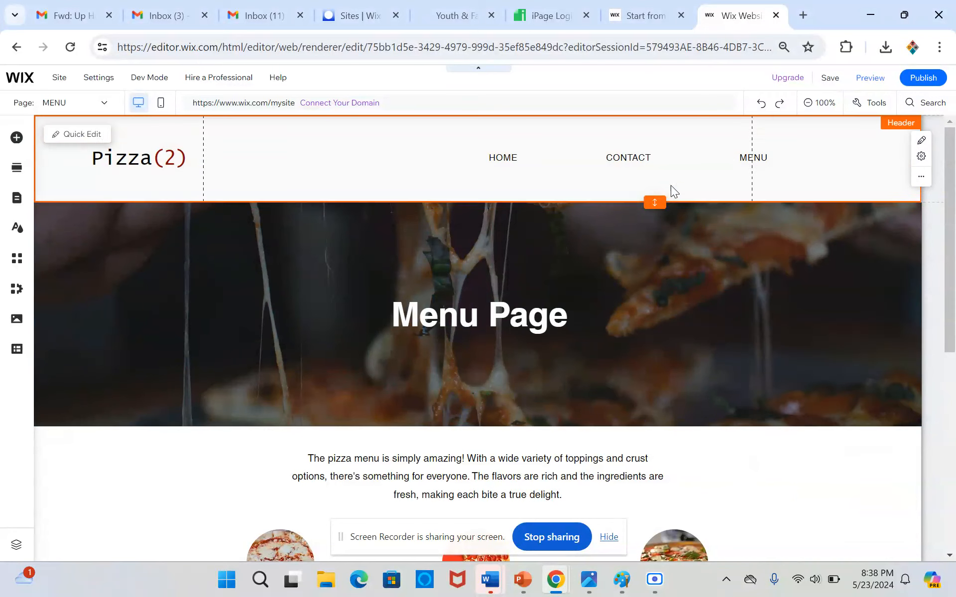
# Look over the menu page, preview the site and examine the Home page from the welcome banner to the contact blocks.
pyautogui.scroll(-7, 662, 289)
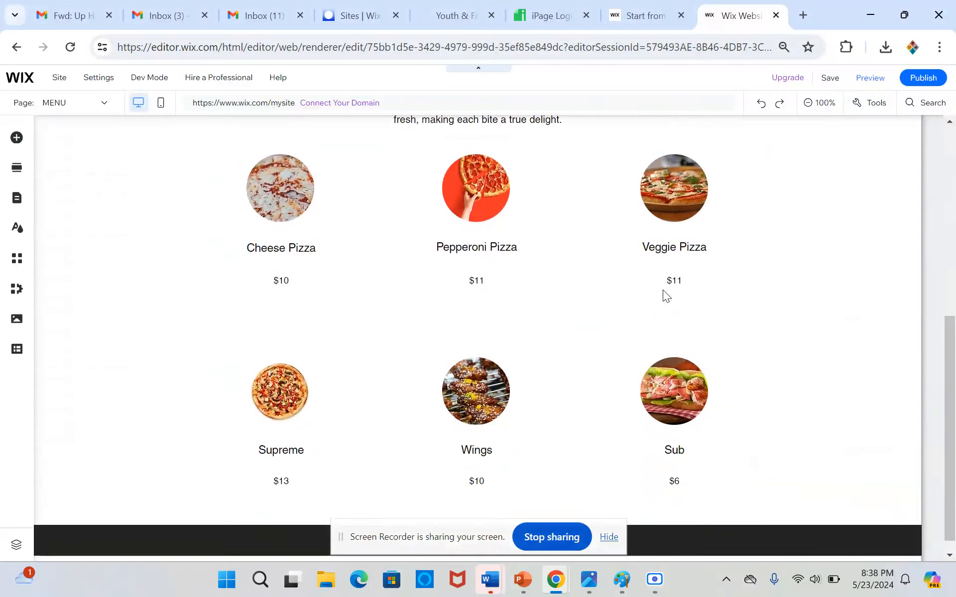
pyautogui.scroll(7, 676, 314)
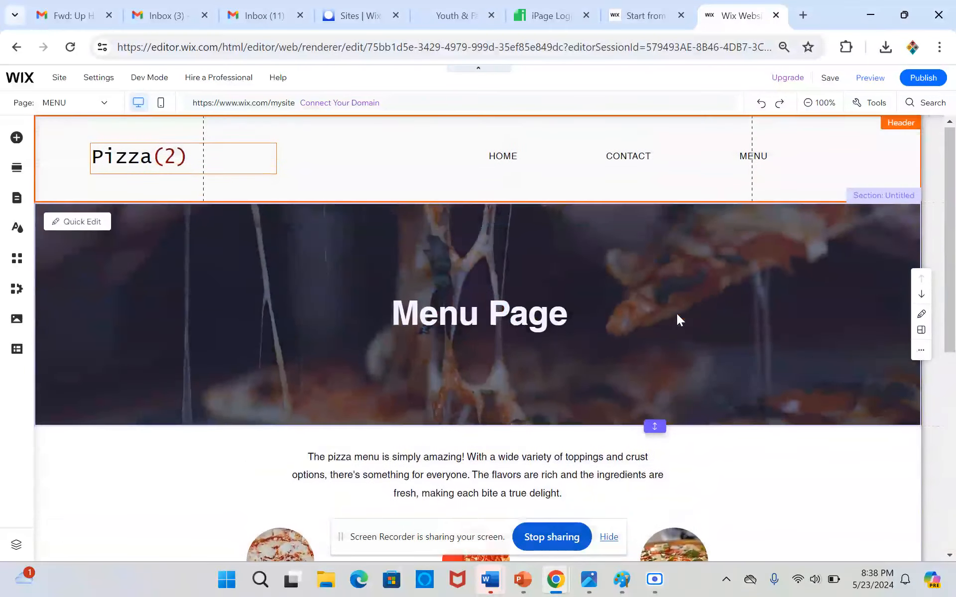
pyautogui.click(883, 80)
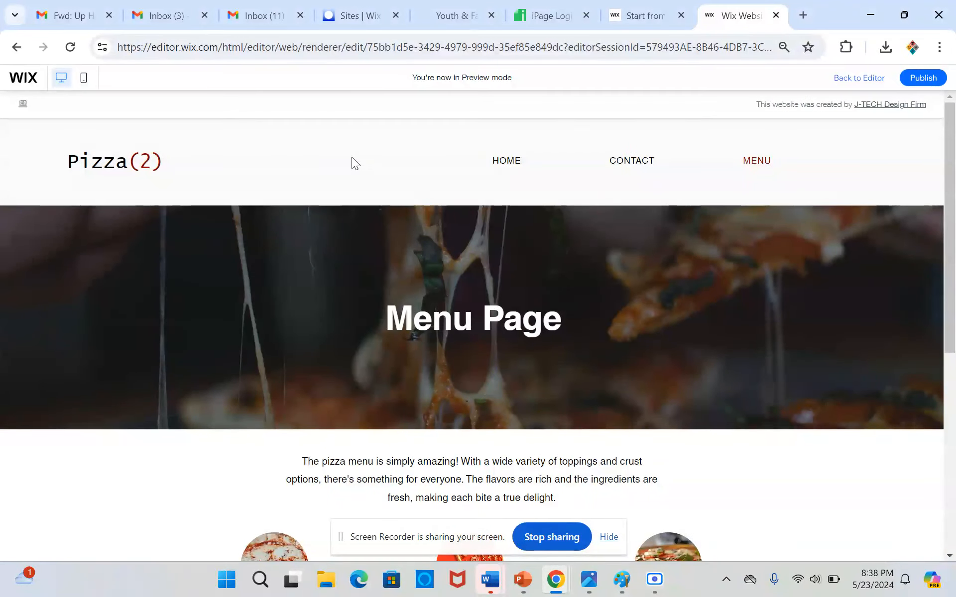
pyautogui.click(498, 168)
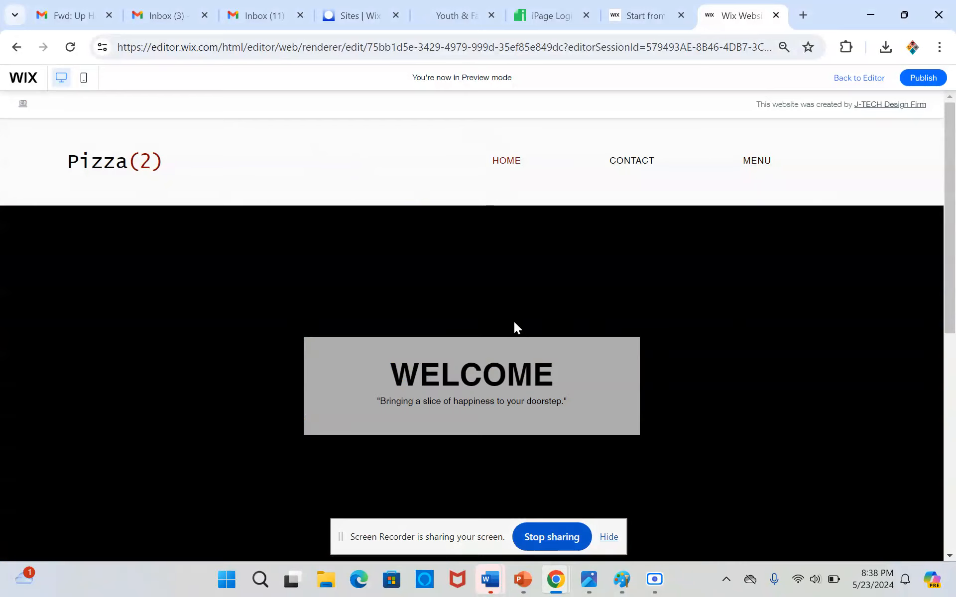
pyautogui.scroll(-5, 503, 315)
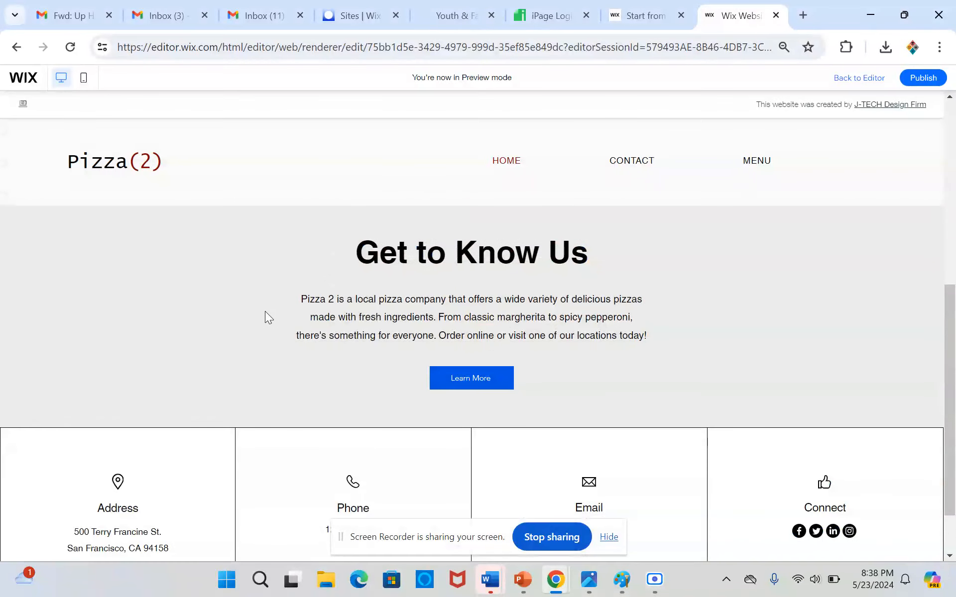
pyautogui.scroll(3, 580, 387)
pyautogui.scroll(-4, 508, 329)
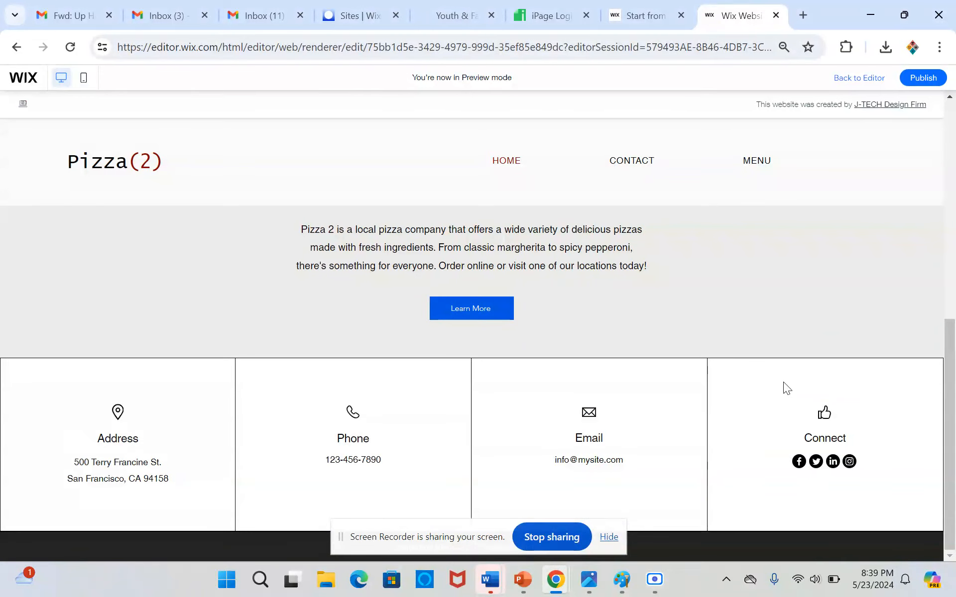
pyautogui.scroll(7, 882, 437)
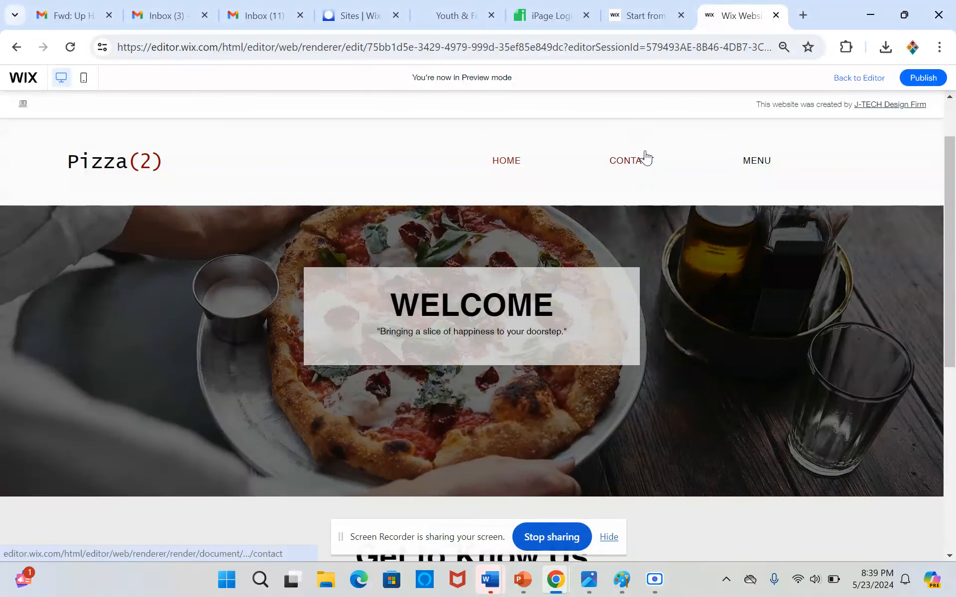
# Examine the Contact page in the preview, including its address, opening hours and map.
pyautogui.click(644, 158)
pyautogui.scroll(-3, 731, 513)
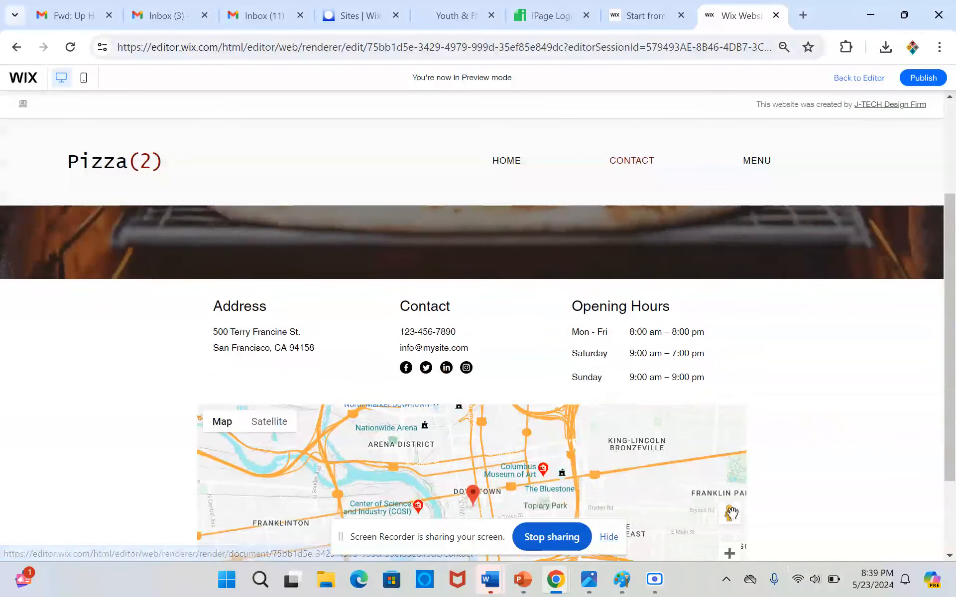
pyautogui.scroll(-2, 731, 512)
pyautogui.scroll(5, 728, 508)
pyautogui.scroll(-3, 728, 508)
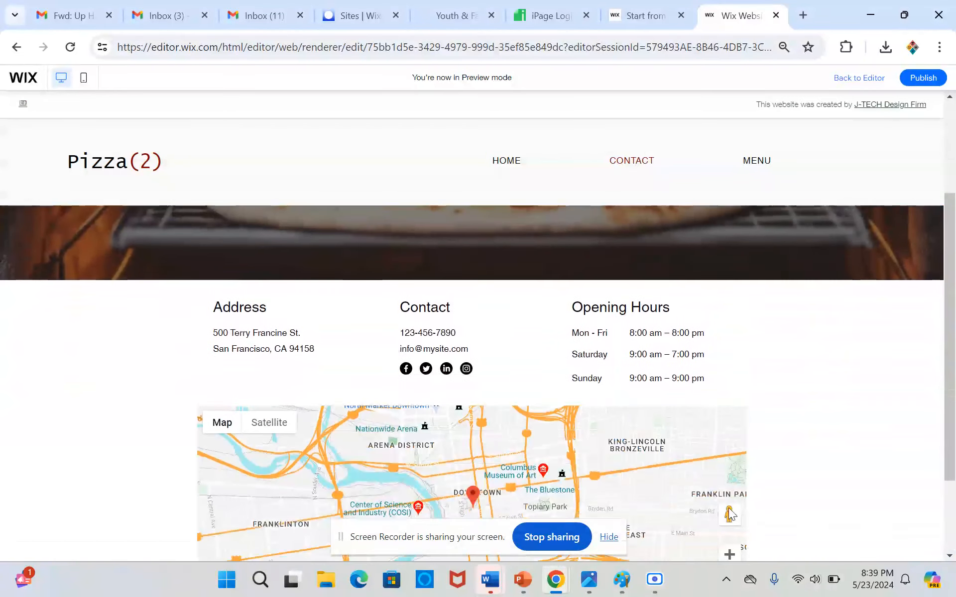
pyautogui.scroll(3, 728, 508)
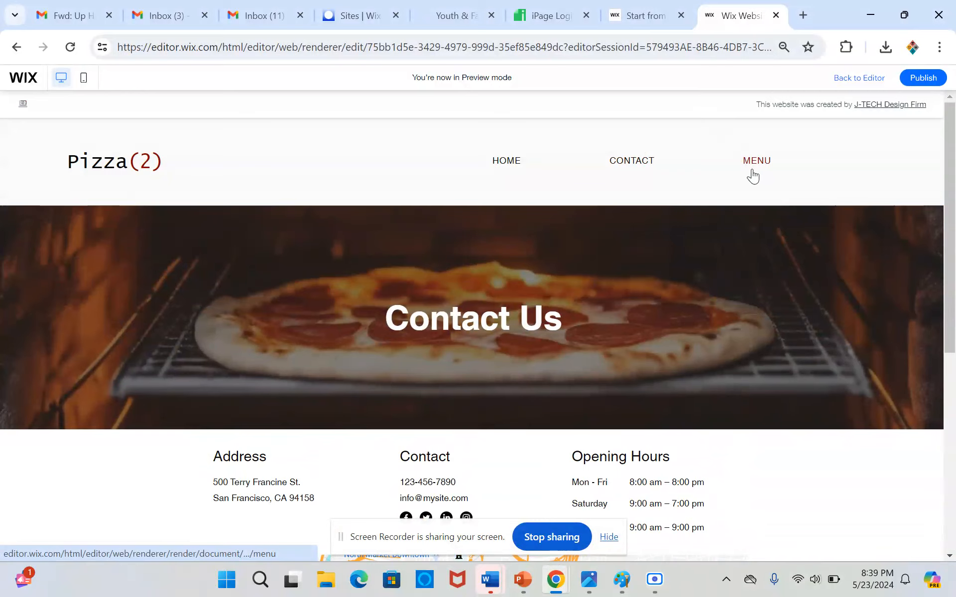
# Examine the Menu page and the Home page again in the preview and return to the editor.
pyautogui.click(753, 172)
pyautogui.scroll(-7, 558, 448)
pyautogui.scroll(3, 548, 433)
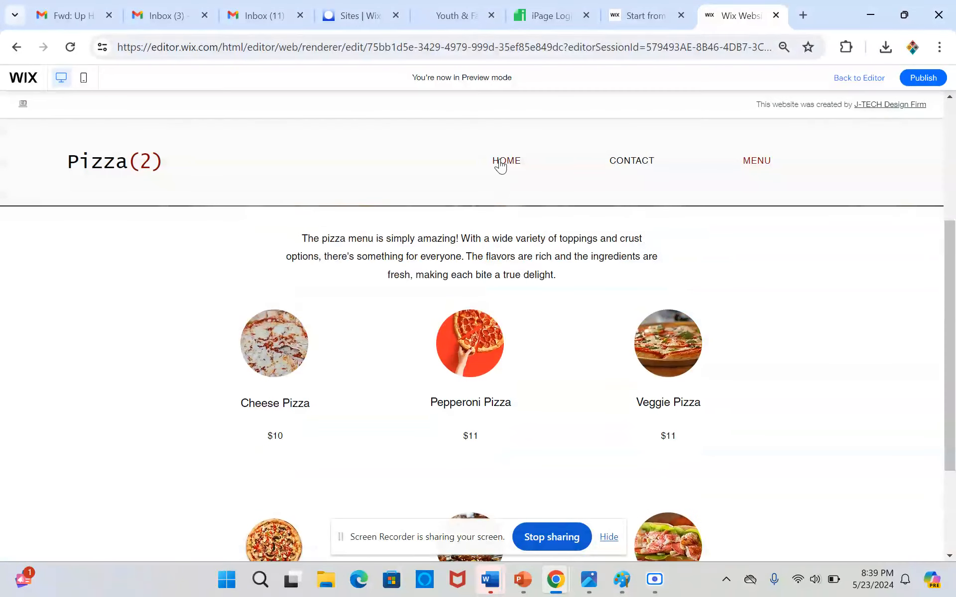
pyautogui.click(501, 165)
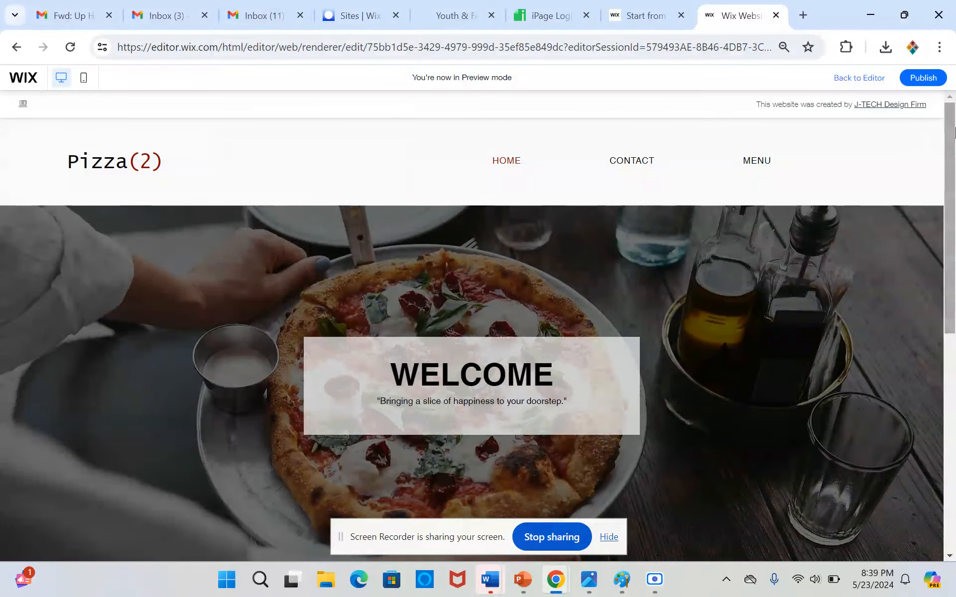
pyautogui.scroll(-10, 921, 137)
pyautogui.scroll(8, 904, 130)
pyautogui.scroll(2, 904, 131)
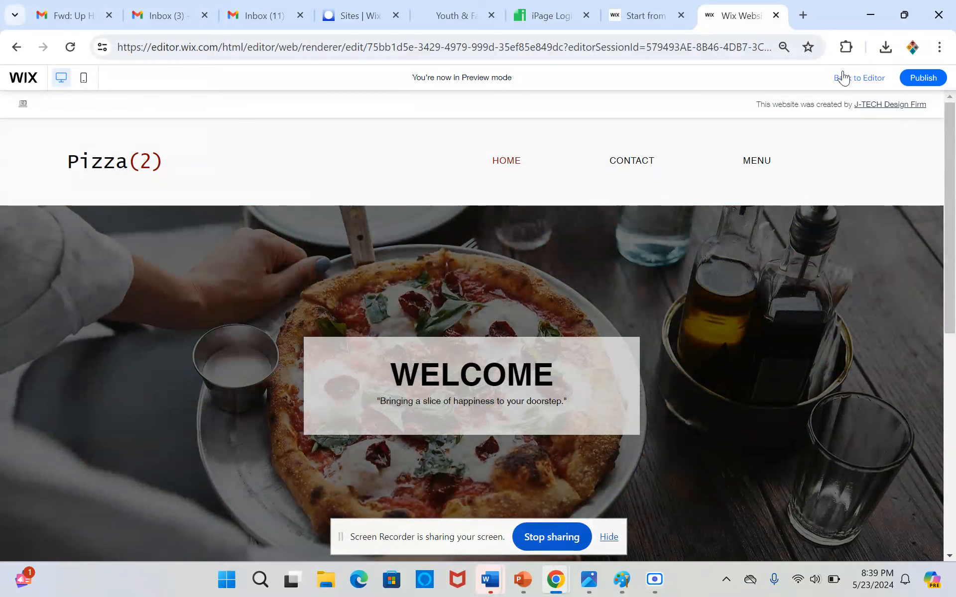
pyautogui.click(858, 78)
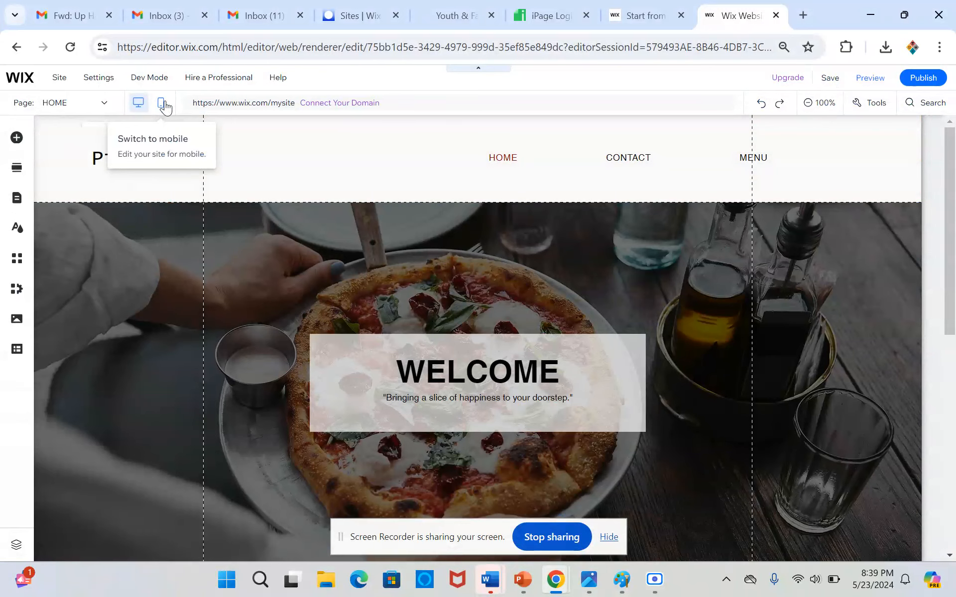
# Switch to the mobile layout and move the header strip with the Pizza(2) title up to the top edge of the header.
pyautogui.click(162, 104)
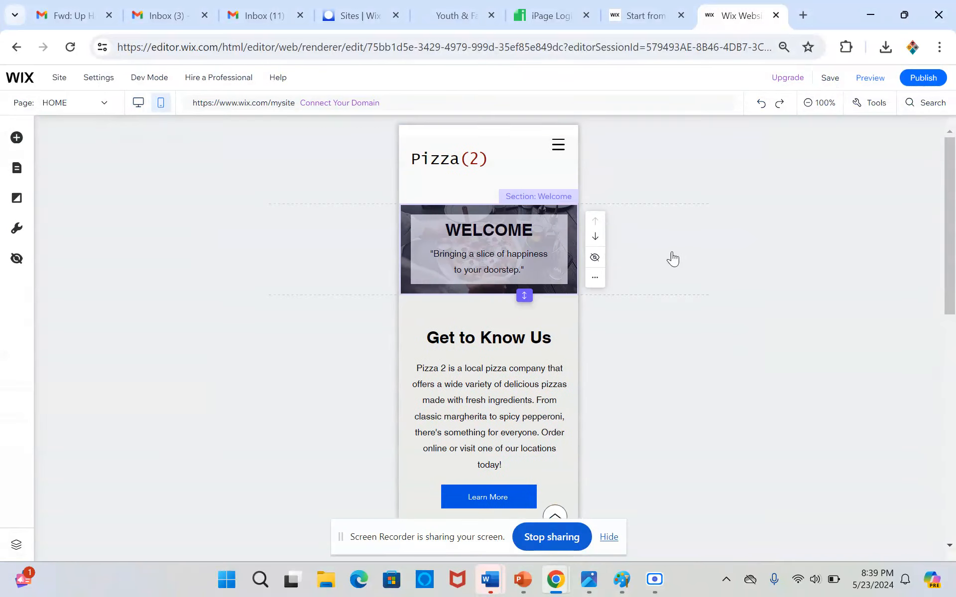
pyautogui.click(491, 161)
pyautogui.click(442, 165)
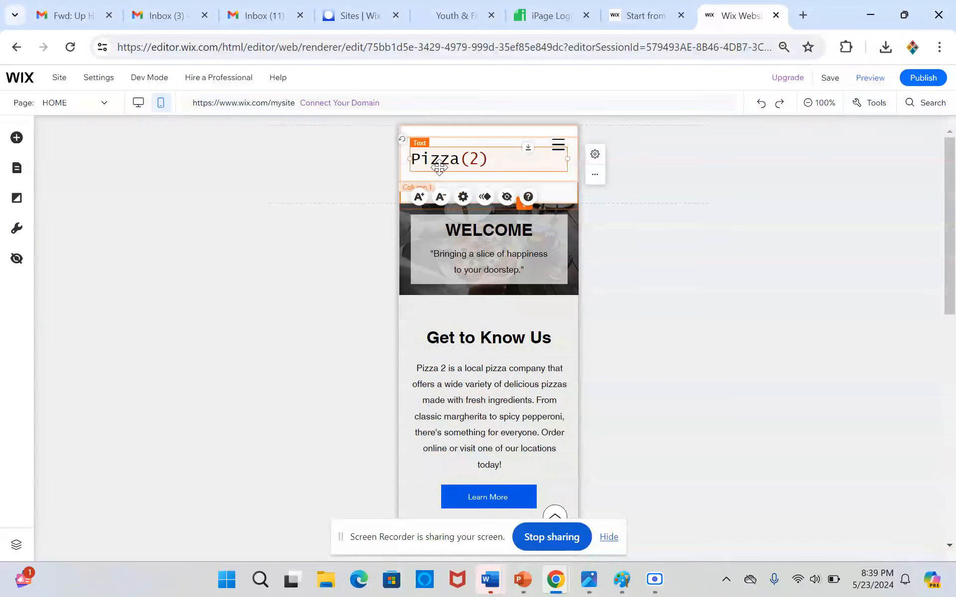
pyautogui.click(565, 195)
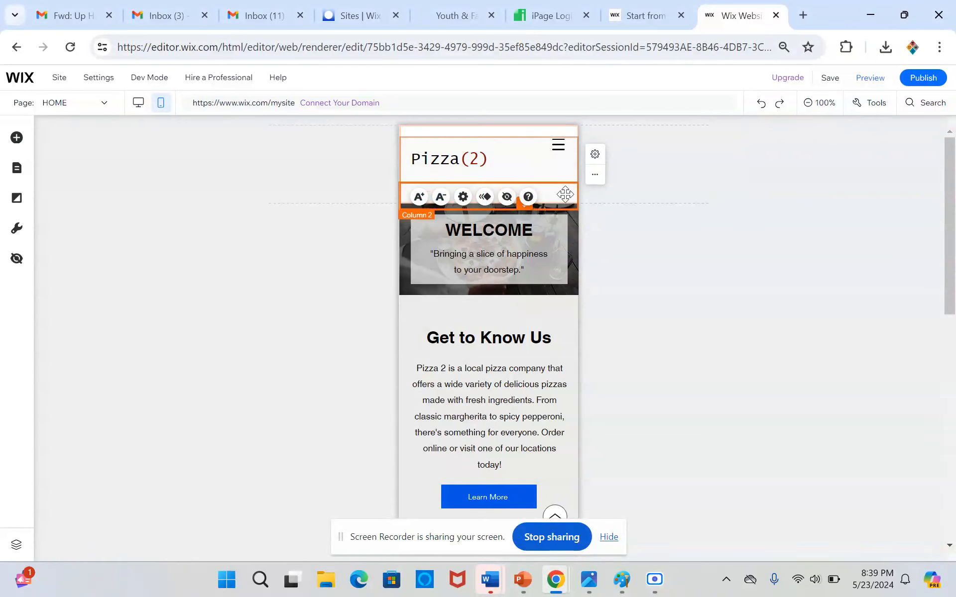
pyautogui.click(544, 174)
pyautogui.moveTo(544, 172); pyautogui.dragTo(540, 161)
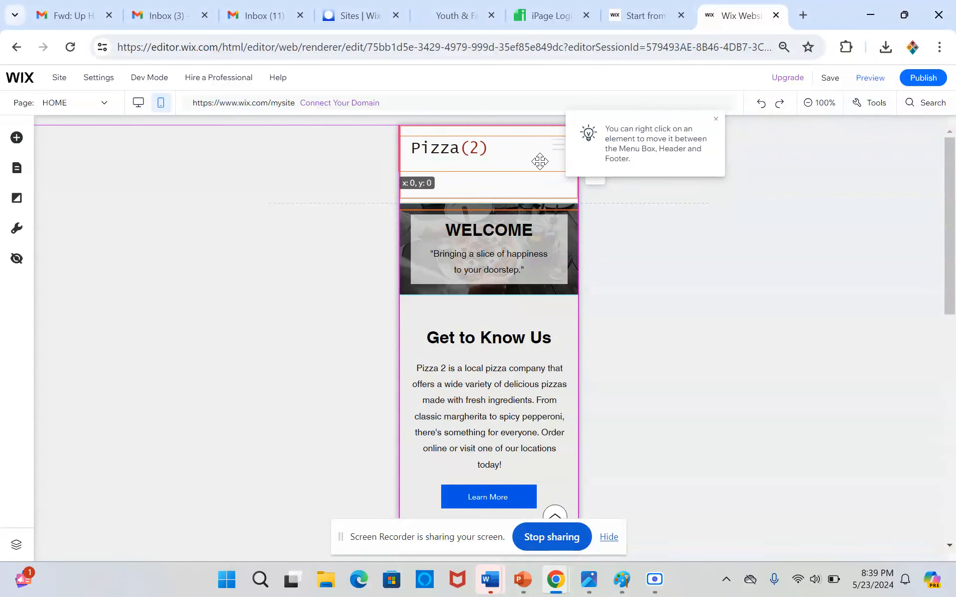
# Move the mobile menu icon slightly inward and down so it lines up with the Pizza(2) title, and deselect it.
pyautogui.click(558, 147)
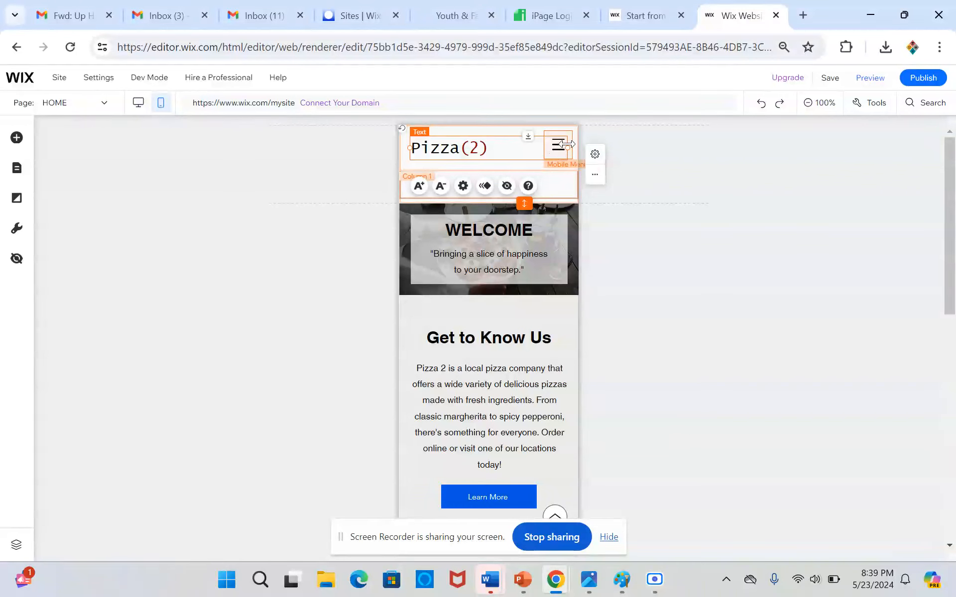
pyautogui.moveTo(564, 144)
pyautogui.mouseDown()
pyautogui.moveTo(518, 147)
pyautogui.moveTo(549, 149)
pyautogui.mouseUp()
pyautogui.click(556, 151)
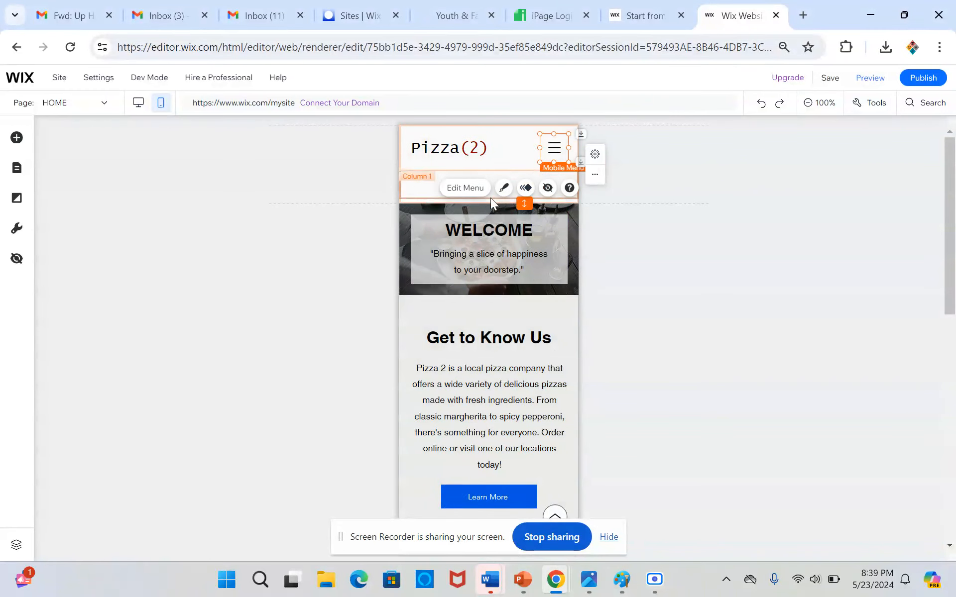
pyautogui.click(382, 159)
# Extend the Welcome section to a height of about 318 and move its welcome text box down toward the middle of the image.
pyautogui.click(426, 213)
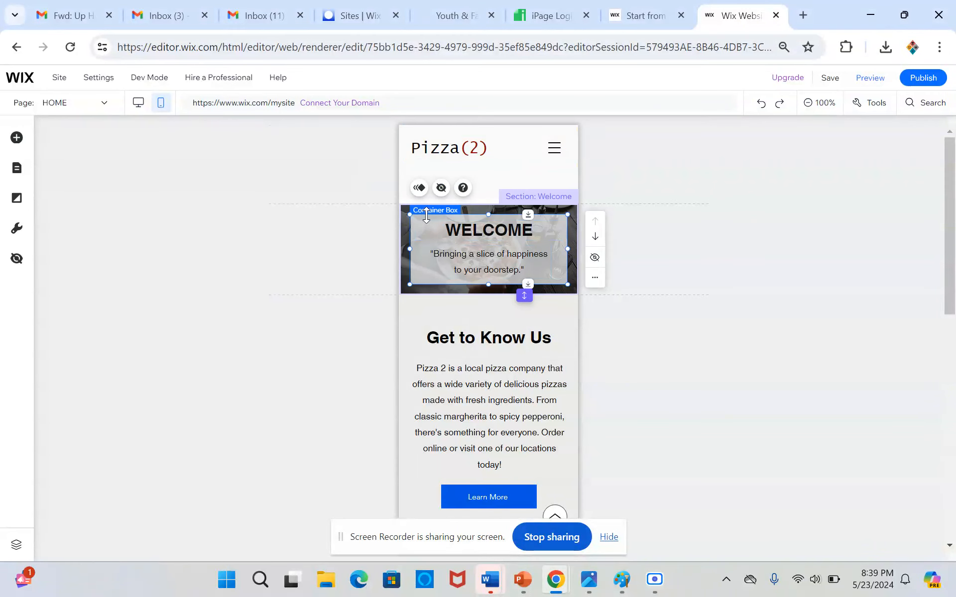
pyautogui.click(408, 226)
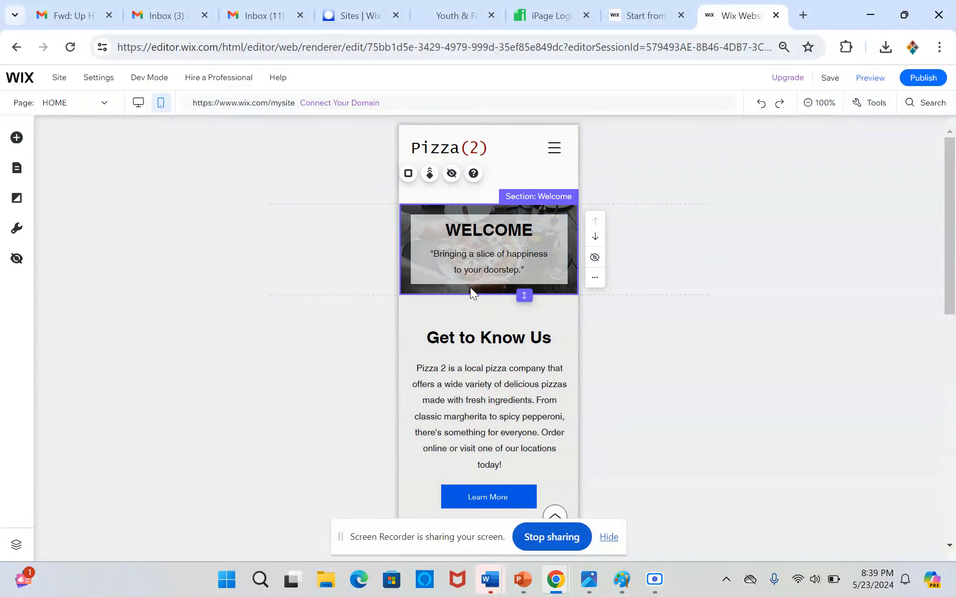
pyautogui.moveTo(524, 296); pyautogui.dragTo(537, 381)
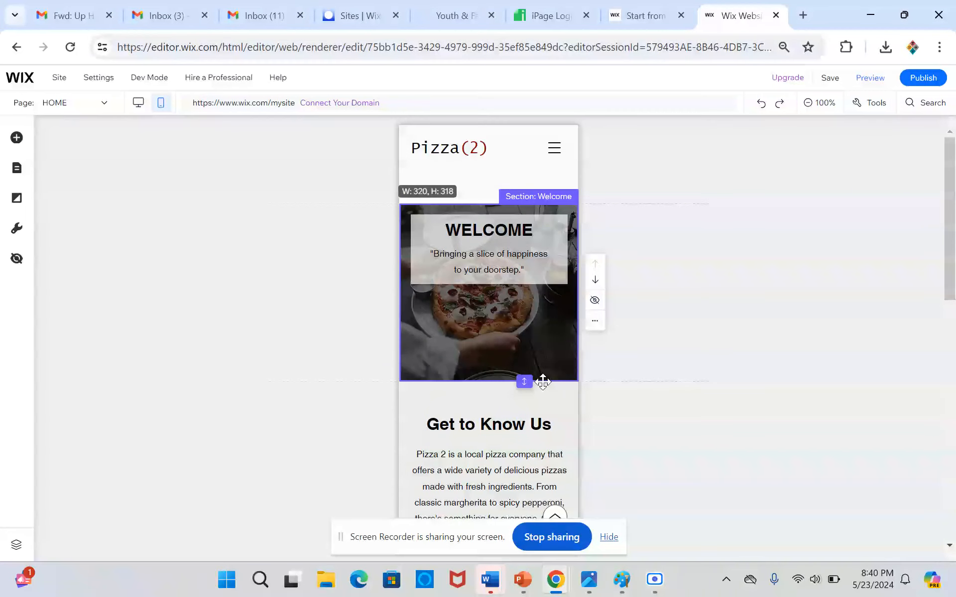
pyautogui.moveTo(544, 382); pyautogui.dragTo(541, 382)
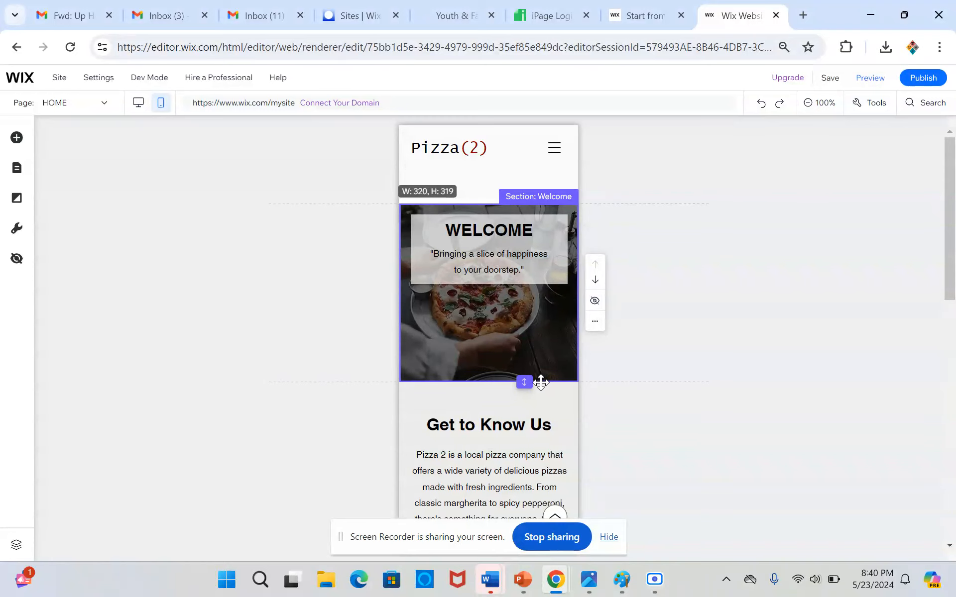
pyautogui.click(415, 261)
pyautogui.moveTo(412, 225); pyautogui.dragTo(413, 269)
# Hide the header strip's empty second column on mobile and reduce the header height to remove the blank space below the title.
pyautogui.click(438, 187)
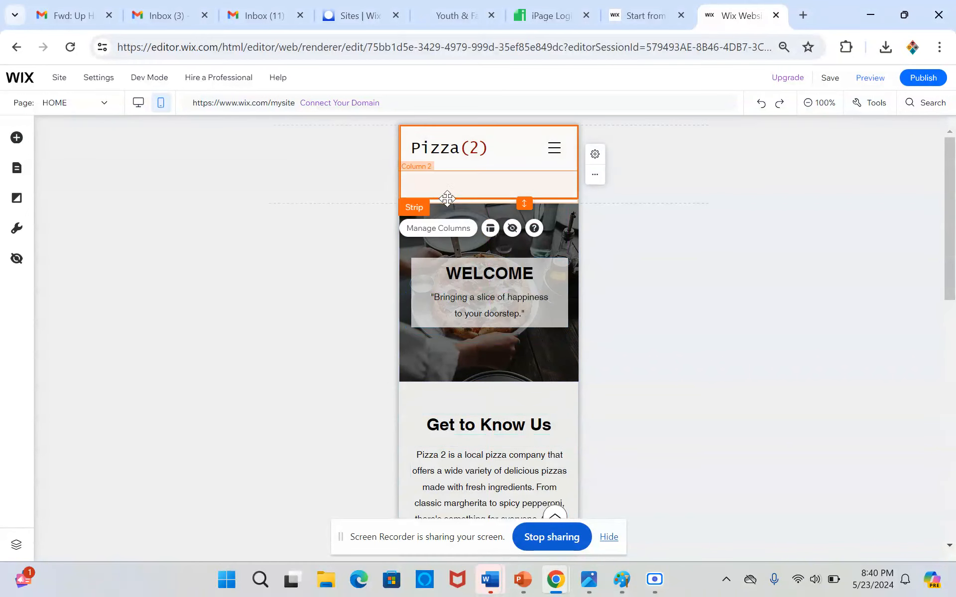
pyautogui.click(448, 230)
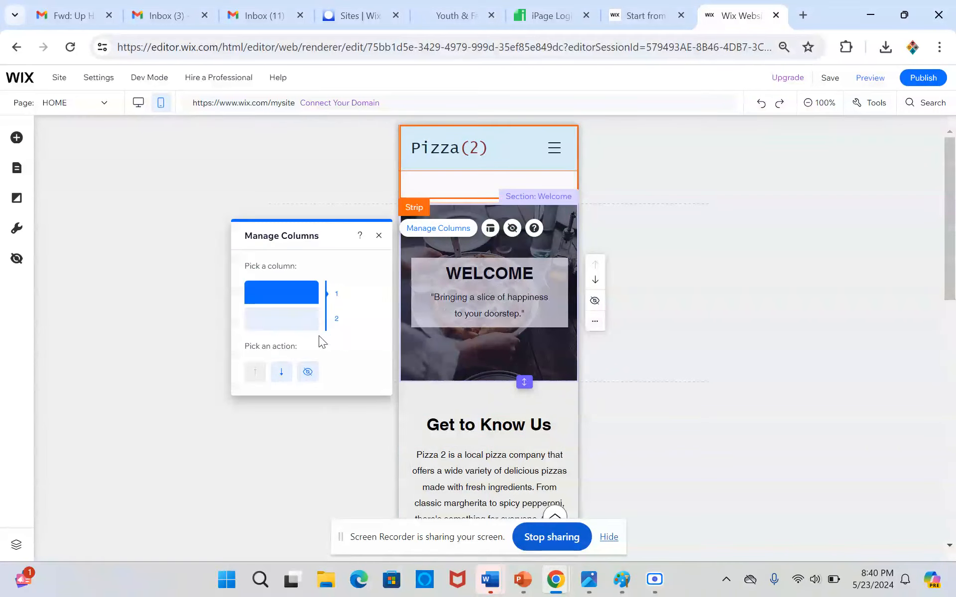
pyautogui.click(301, 323)
pyautogui.click(307, 372)
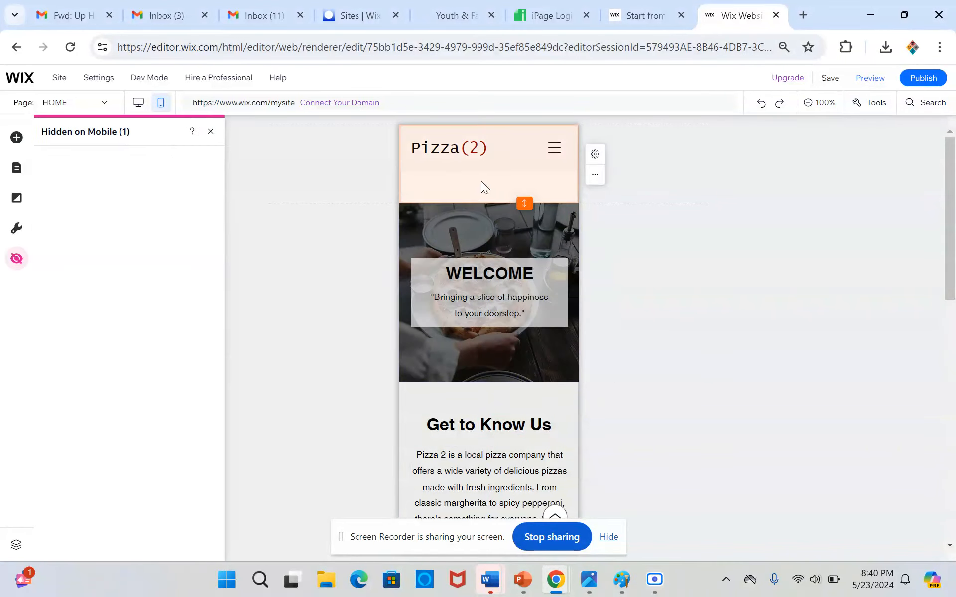
pyautogui.click(480, 186)
pyautogui.moveTo(524, 203); pyautogui.dragTo(532, 183)
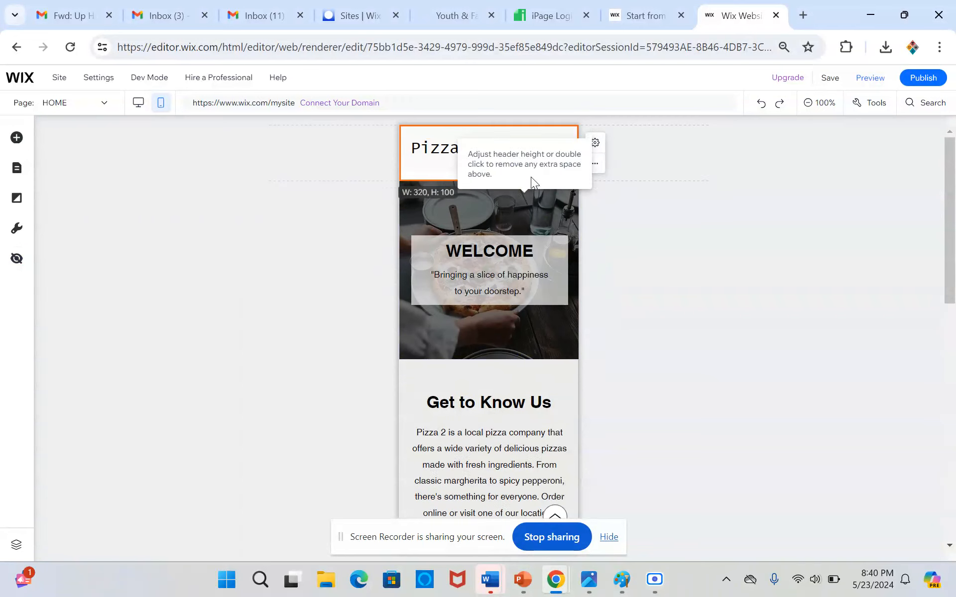
# Move the dark footer strip up to the top edge of the footer to close the white gap above it.
pyautogui.scroll(-5, 472, 255)
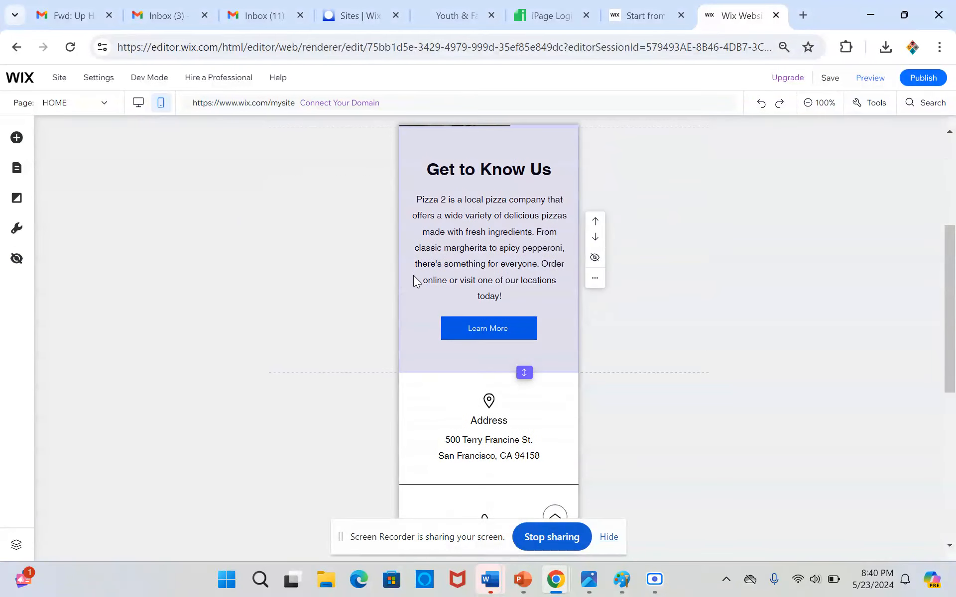
pyautogui.click(400, 313)
pyautogui.scroll(3, 405, 321)
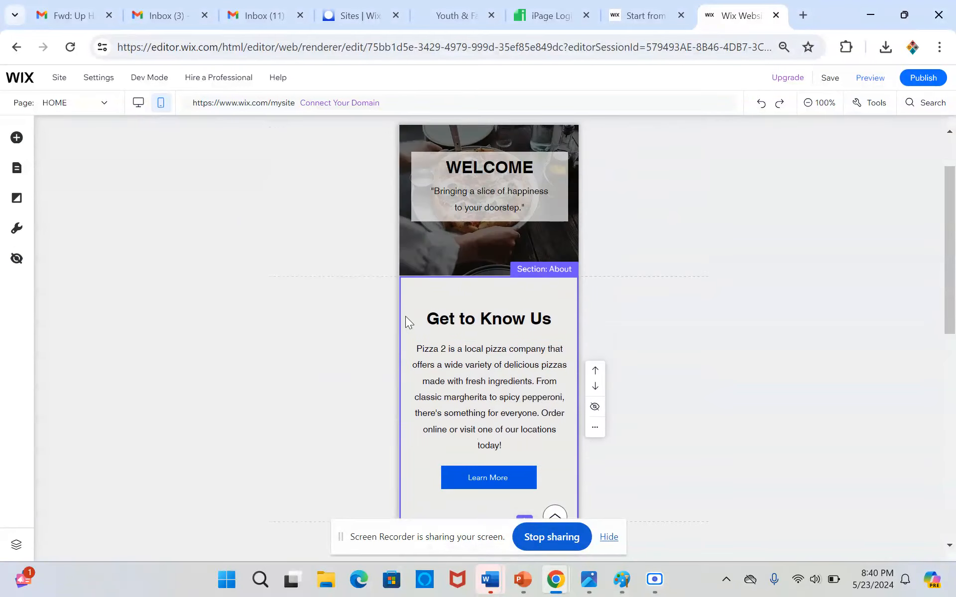
pyautogui.scroll(-10, 406, 315)
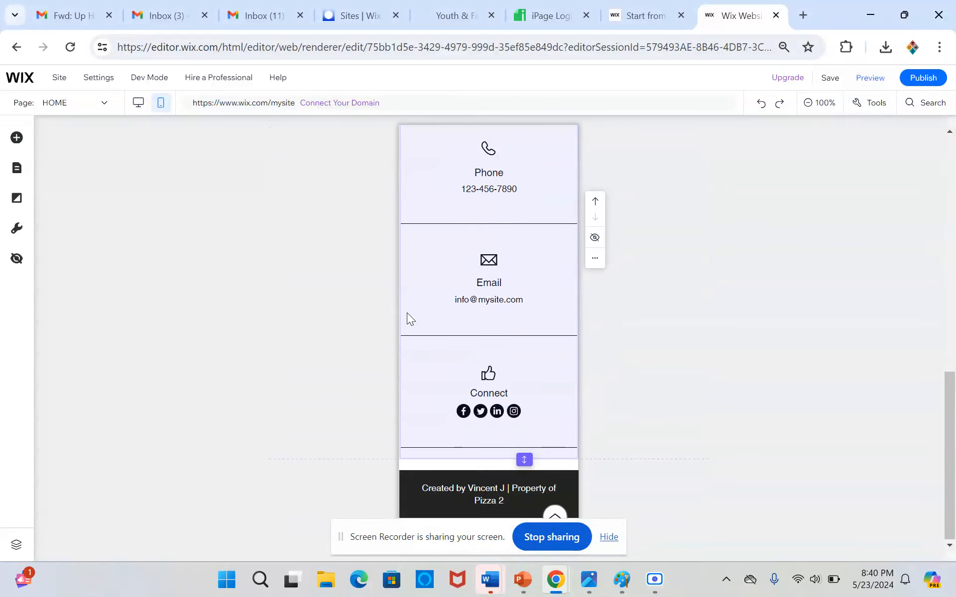
pyautogui.click(515, 462)
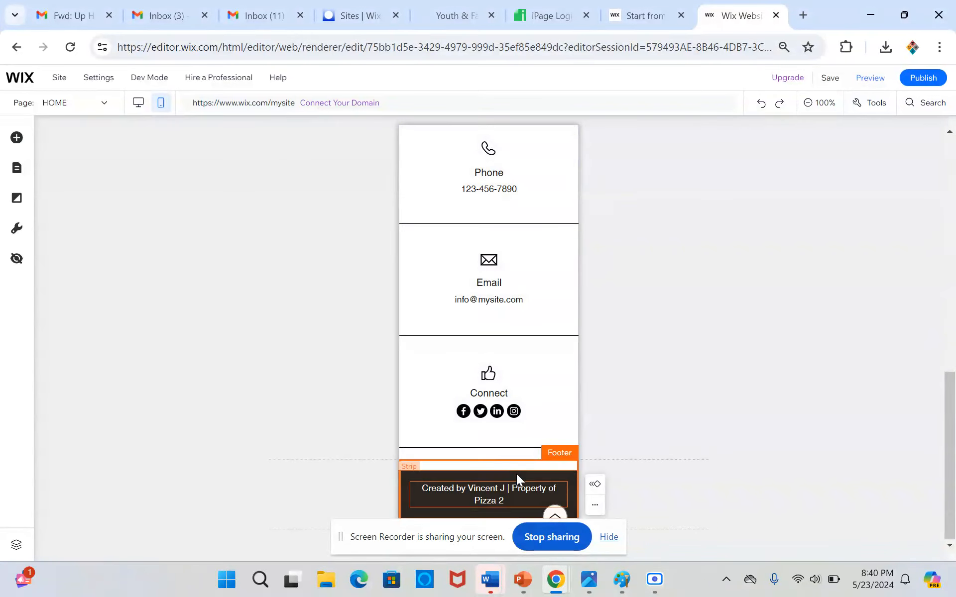
pyautogui.moveTo(515, 474); pyautogui.dragTo(513, 467)
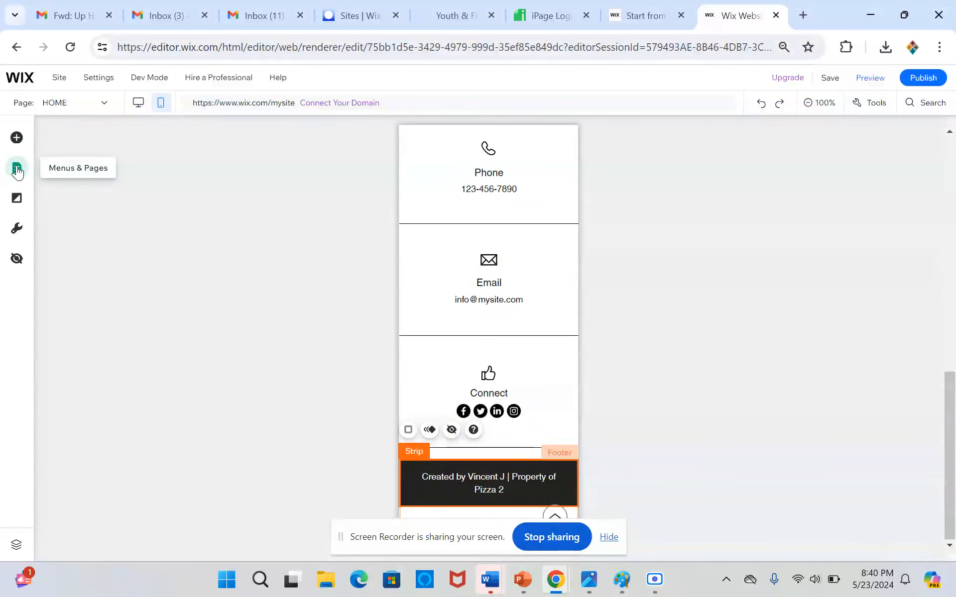
# Examine the mobile layouts of the Contact page and the Menu page from banner to footer.
pyautogui.click(17, 170)
pyautogui.click(165, 215)
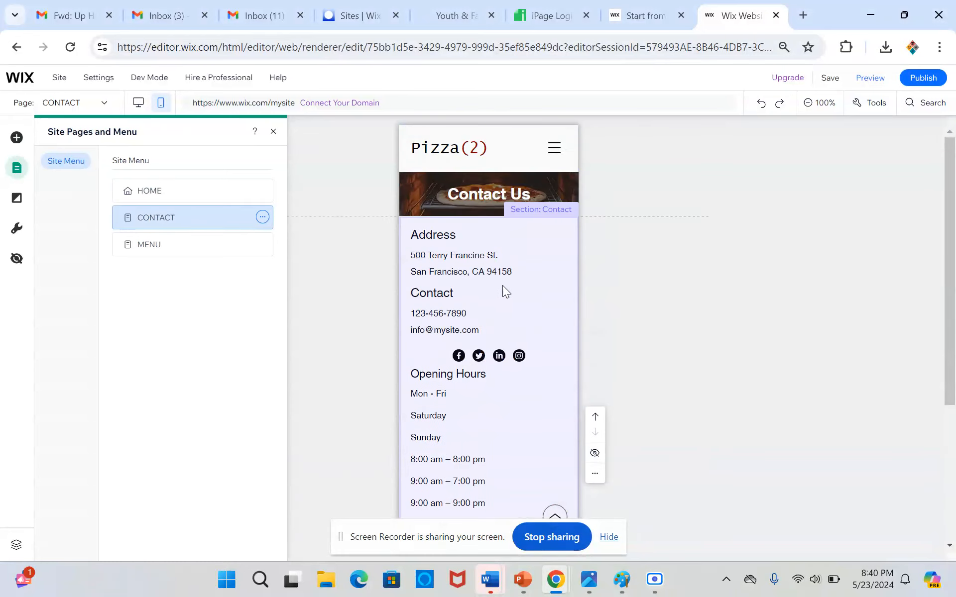
pyautogui.scroll(-5, 462, 406)
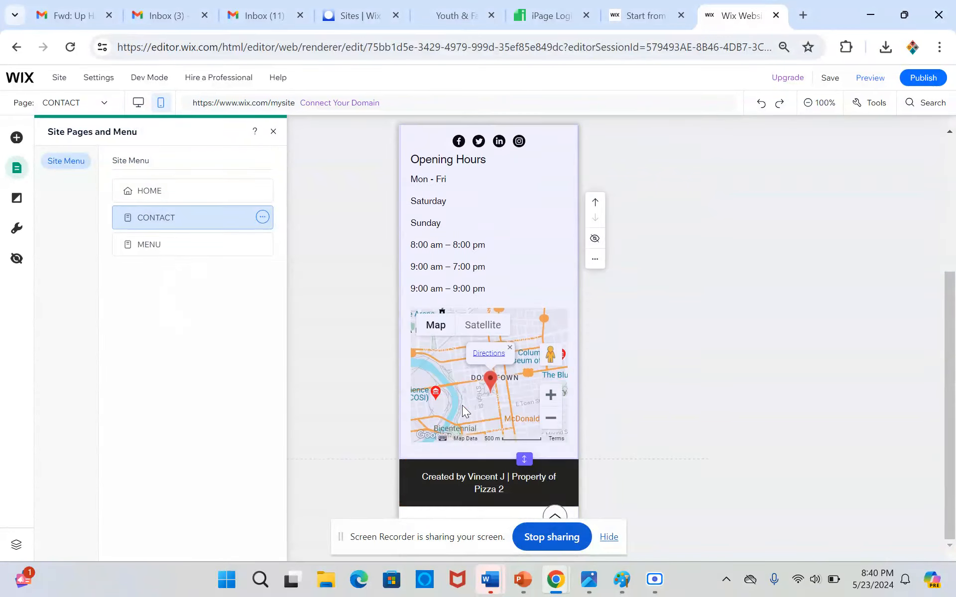
pyautogui.scroll(5, 462, 405)
pyautogui.click(231, 250)
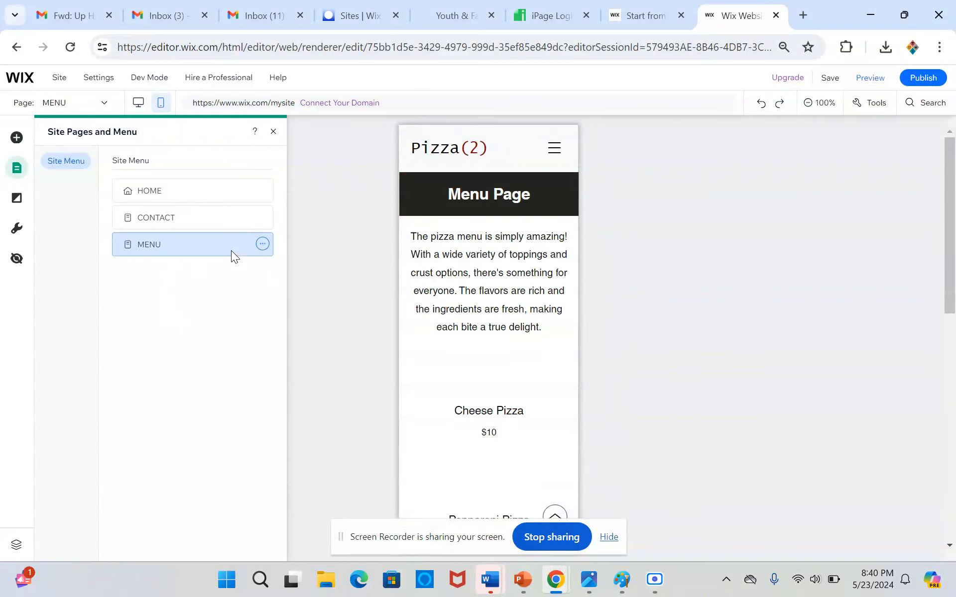
pyautogui.click(494, 284)
pyautogui.scroll(-10, 494, 284)
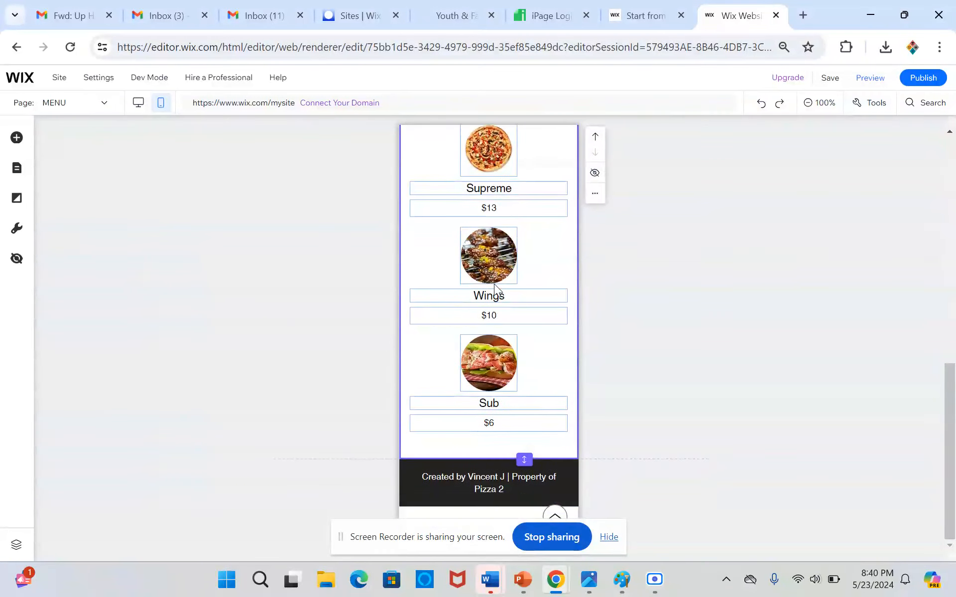
pyautogui.scroll(8, 493, 285)
pyautogui.scroll(2, 493, 285)
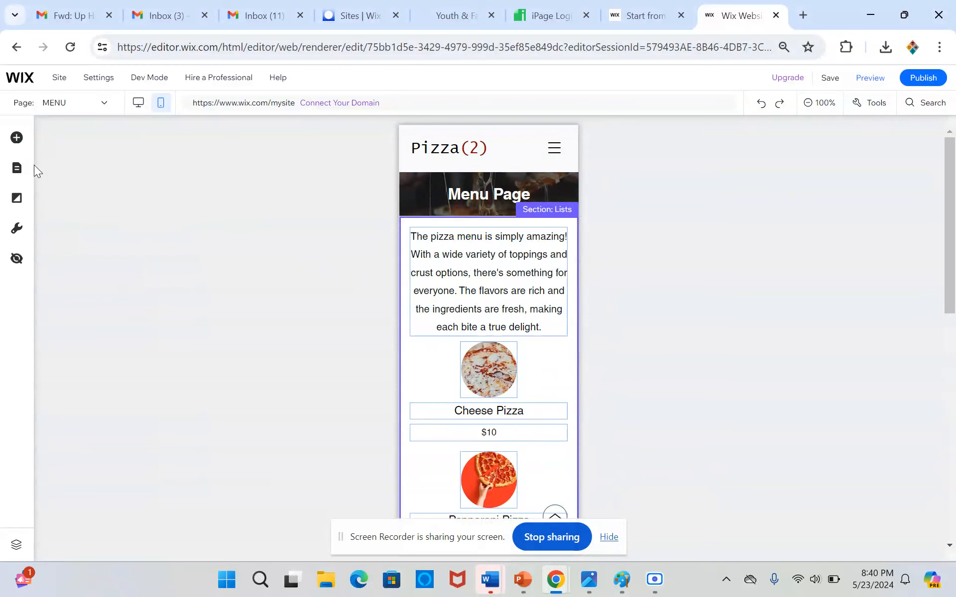
# Return to the Contact page and center the Address heading and the address lines below it for mobile.
pyautogui.click(16, 167)
pyautogui.click(199, 219)
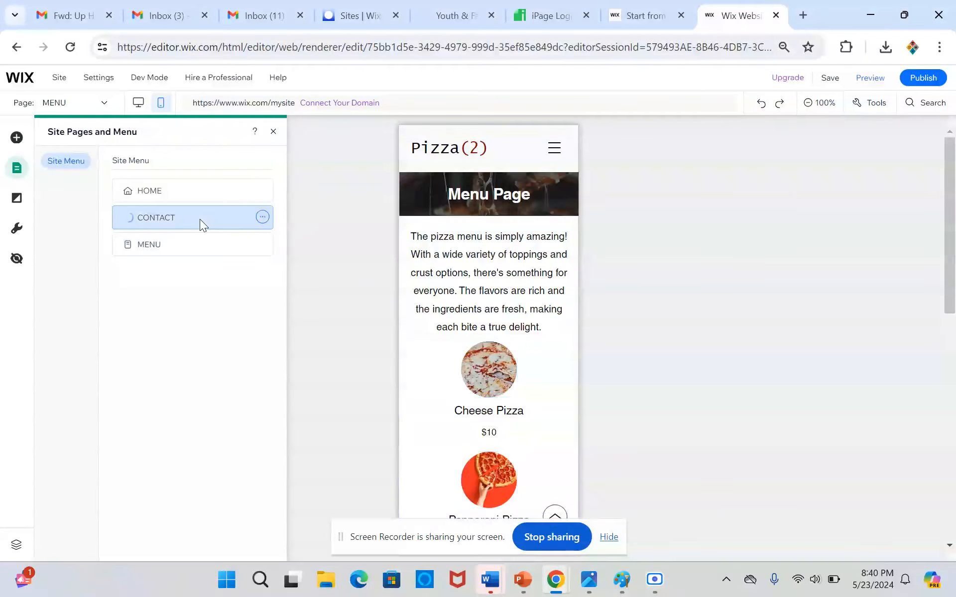
pyautogui.click(501, 272)
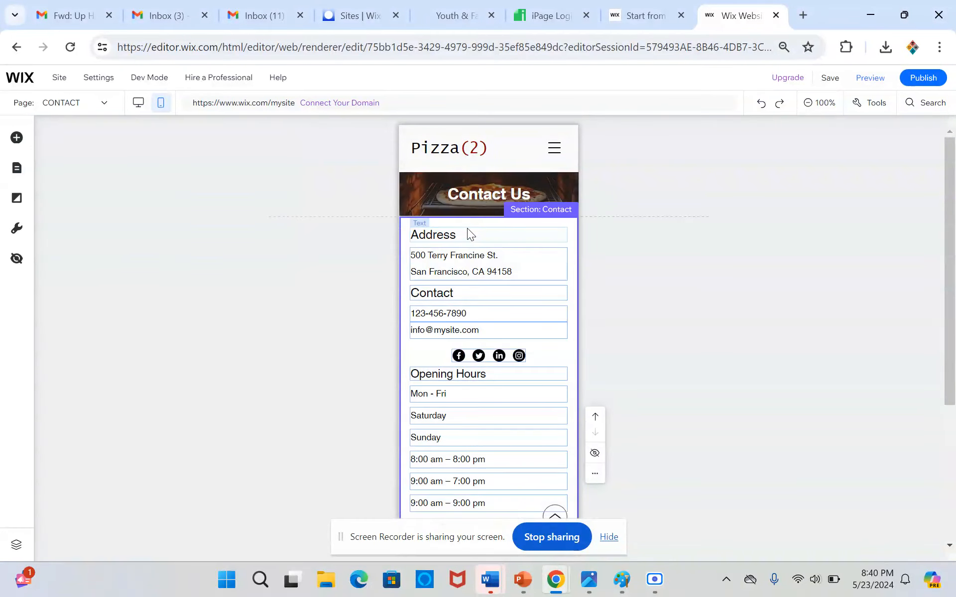
pyautogui.click(429, 234)
pyautogui.click(462, 268)
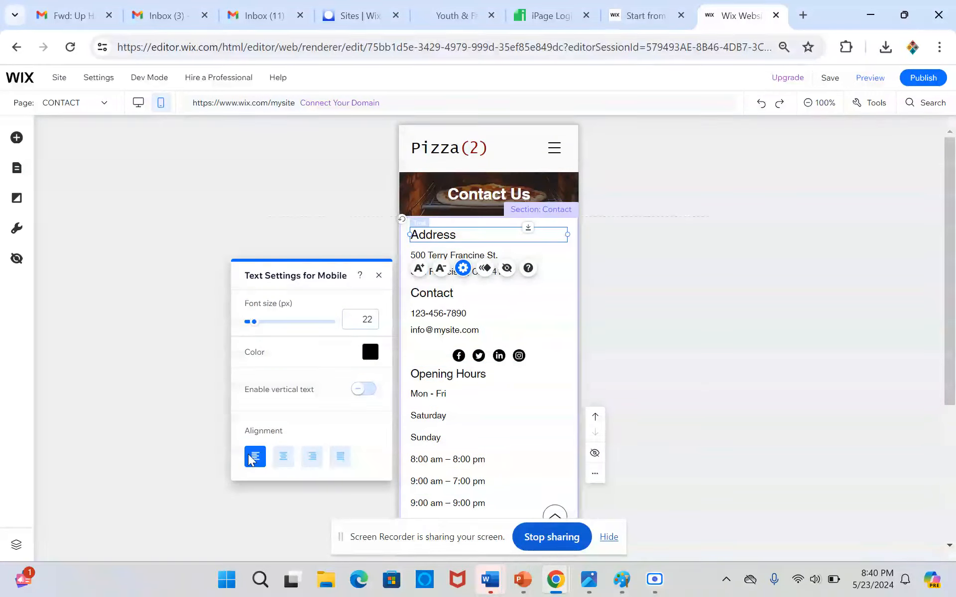
pyautogui.click(283, 456)
pyautogui.click(486, 257)
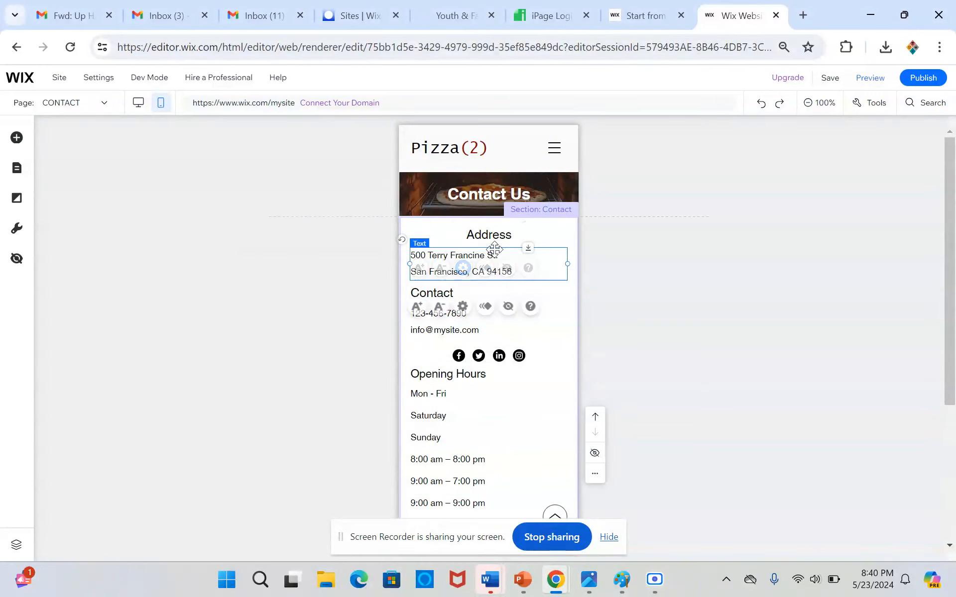
pyautogui.click(285, 496)
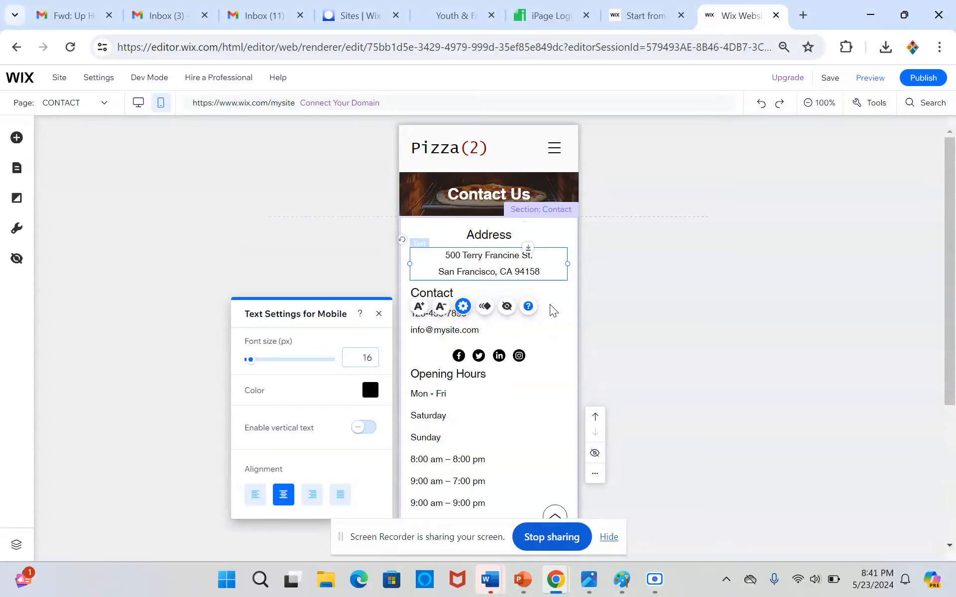
# Center-align the Contact heading, the phone number and the e-mail line on the mobile Contact page.
pyautogui.click(533, 293)
pyautogui.click(463, 258)
pyautogui.click(284, 448)
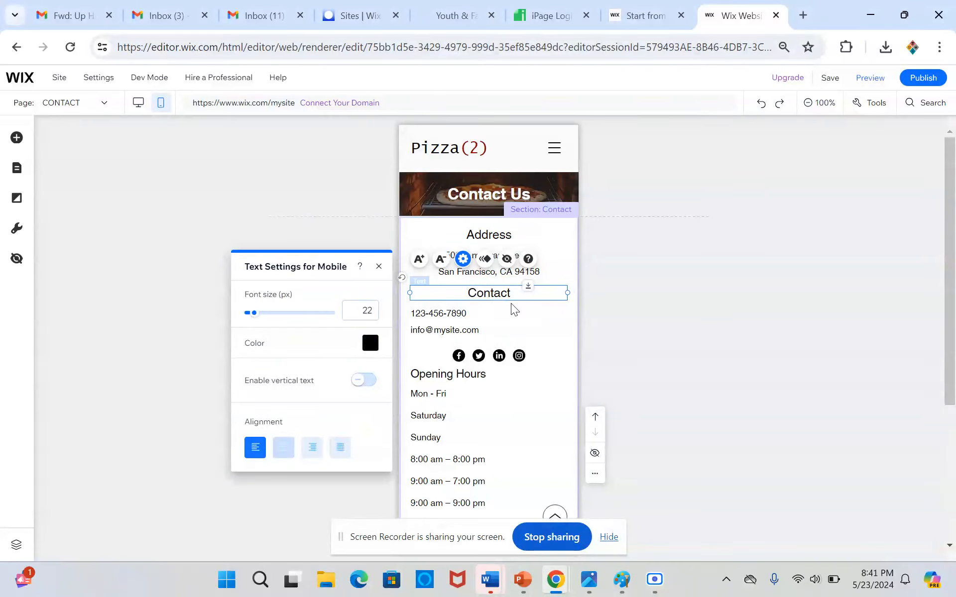
pyautogui.click(496, 318)
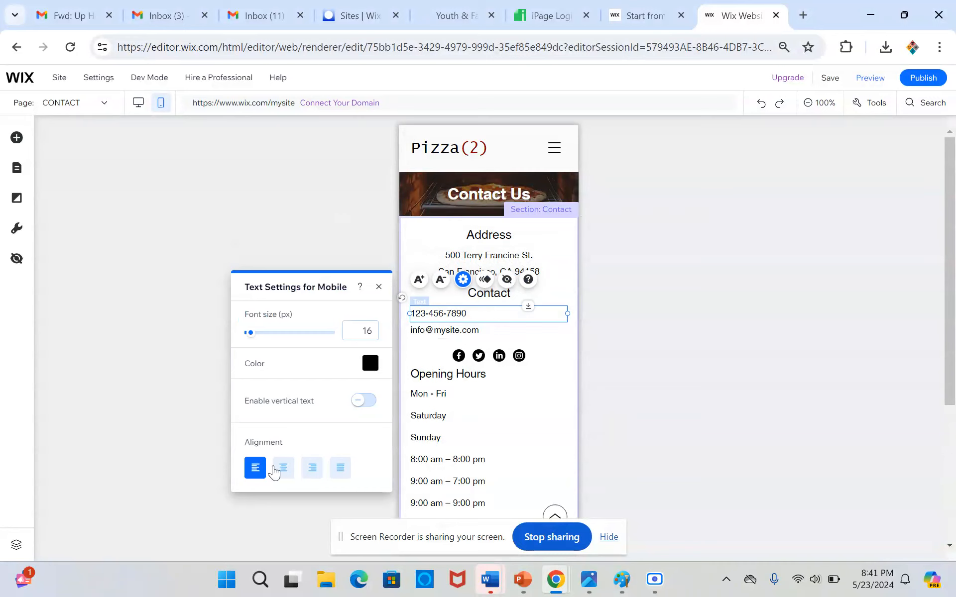
pyautogui.click(283, 468)
pyautogui.click(519, 330)
pyautogui.click(463, 295)
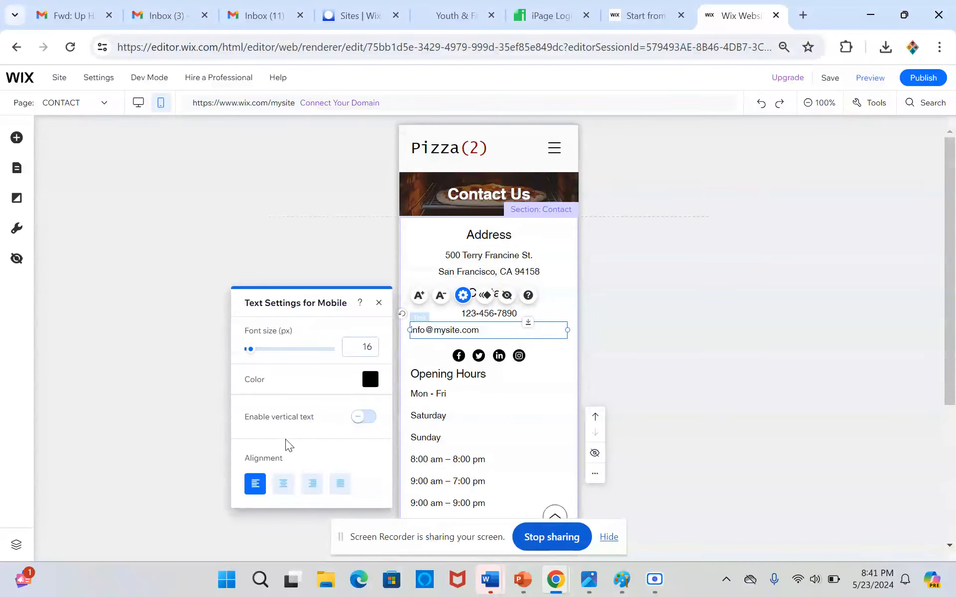
pyautogui.click(291, 487)
# Center-align the Opening Hours heading and the Mon - Fri line on the mobile Contact page.
pyautogui.click(459, 378)
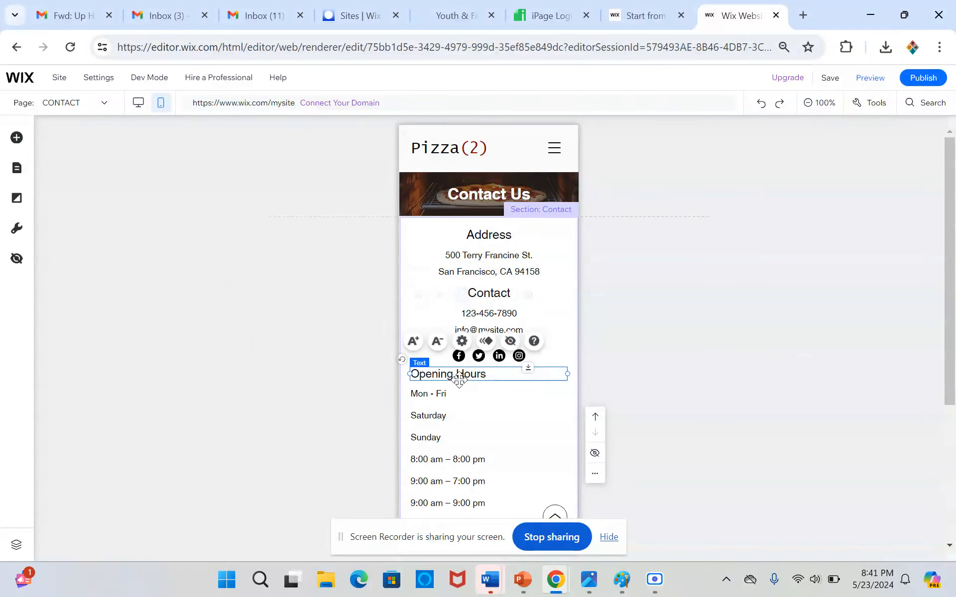
pyautogui.click(462, 341)
pyautogui.click(283, 527)
pyautogui.click(487, 394)
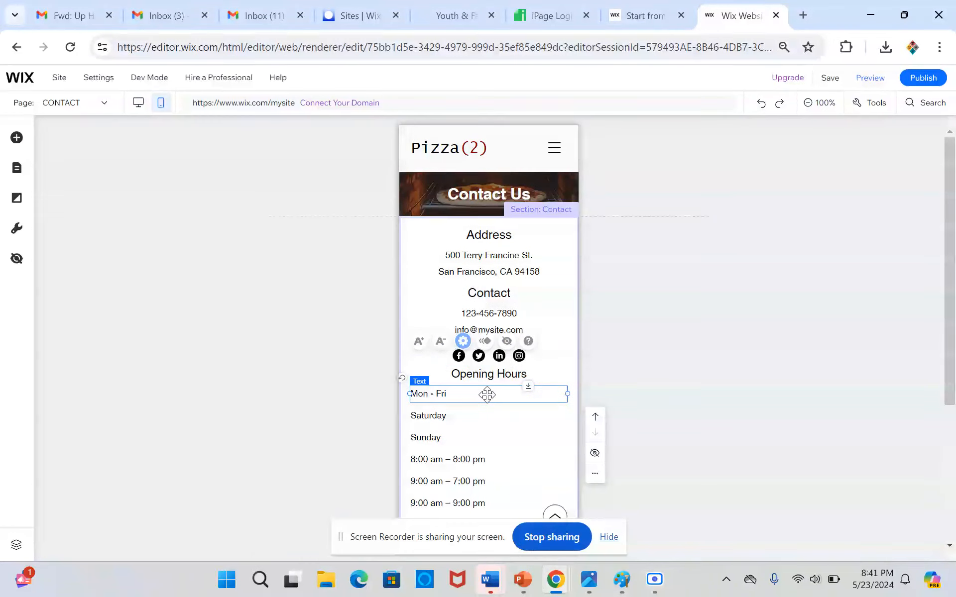
pyautogui.click(463, 358)
pyautogui.click(283, 527)
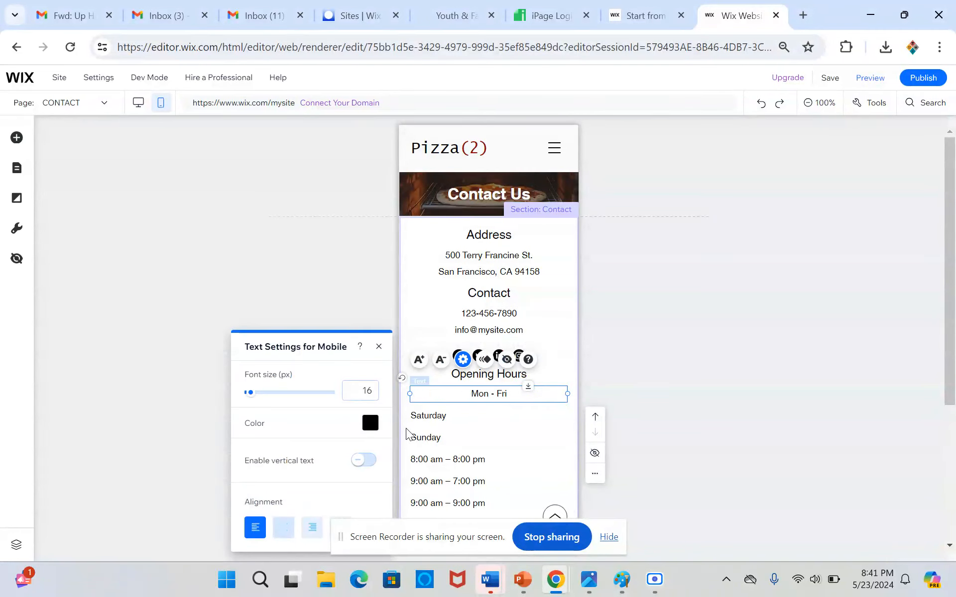
# Center-align the Saturday and Sunday lines under Opening Hours on the mobile Contact page.
pyautogui.click(436, 416)
pyautogui.click(463, 382)
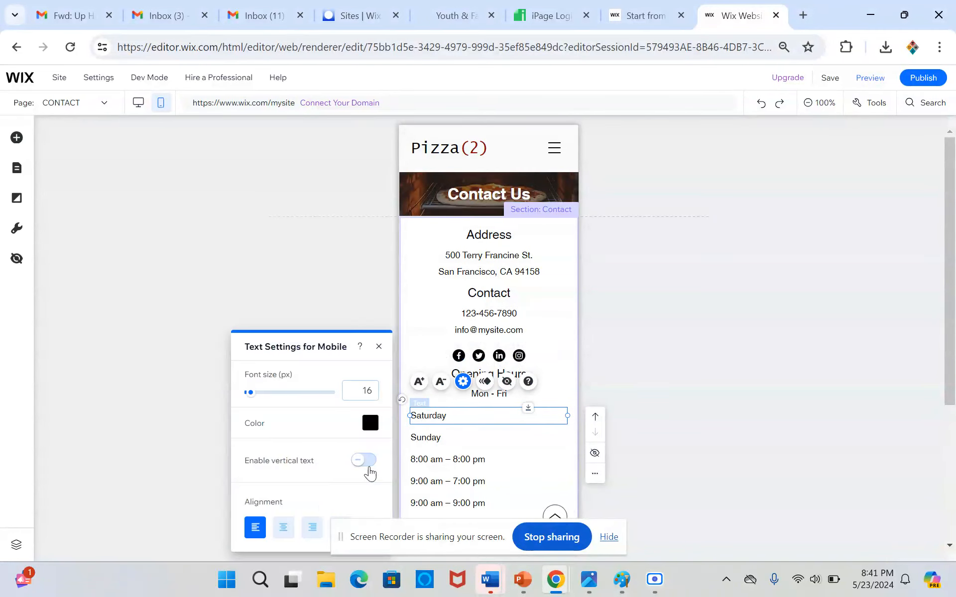
pyautogui.click(283, 527)
pyautogui.click(423, 439)
pyautogui.click(463, 402)
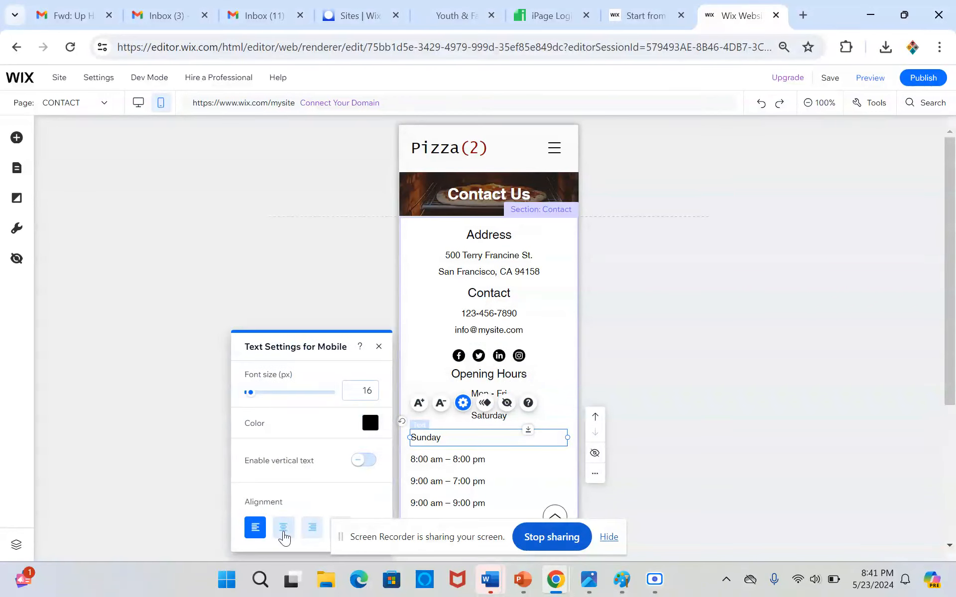
pyautogui.click(283, 528)
# Center-align the three opening time lines, from 8:00 am – 8:00 pm to 9:00 am – 9:00 pm, for mobile.
pyautogui.click(458, 460)
pyautogui.click(462, 424)
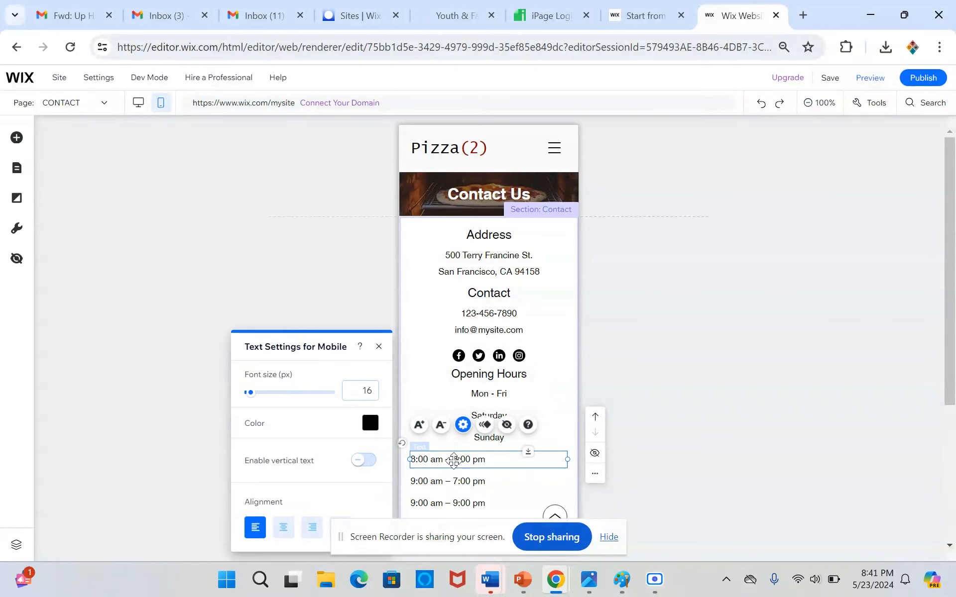
pyautogui.click(284, 527)
pyautogui.click(448, 481)
pyautogui.click(462, 446)
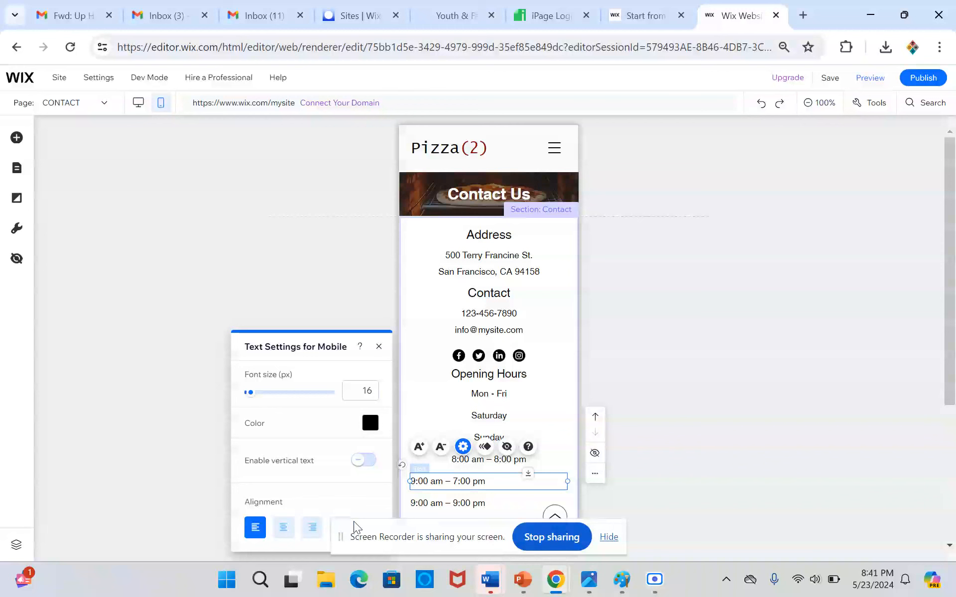
pyautogui.click(283, 528)
pyautogui.scroll(-3, 515, 448)
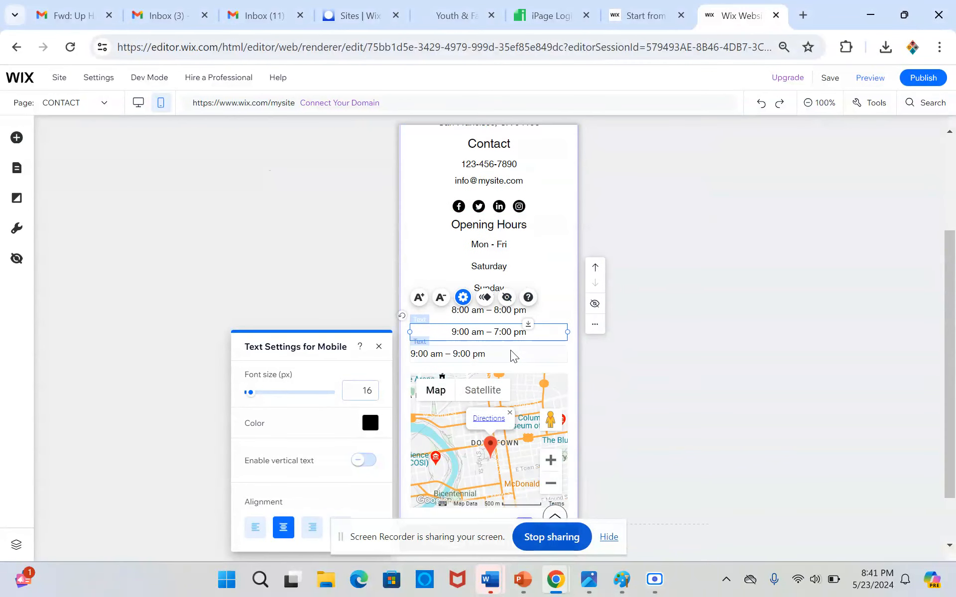
pyautogui.click(510, 352)
pyautogui.click(283, 507)
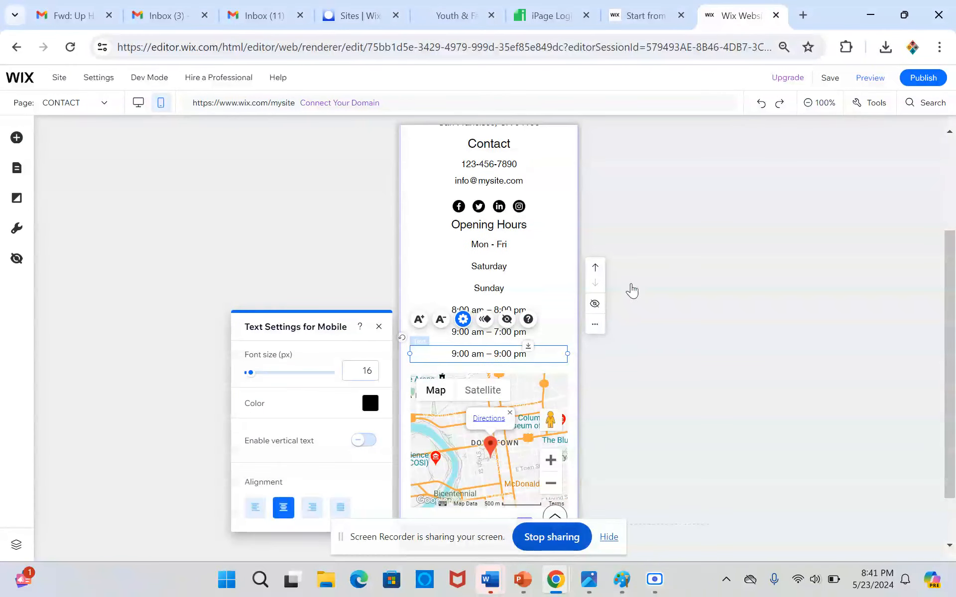
pyautogui.scroll(-1, 585, 279)
pyautogui.scroll(5, 582, 281)
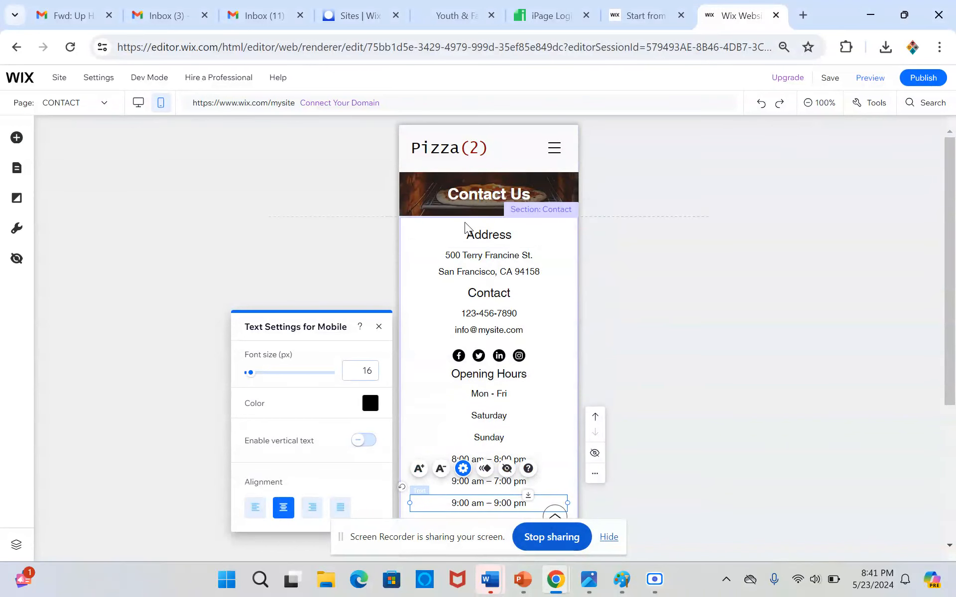
# Switch to the Home page and review its mobile layout from the welcome banner to the contact blocks.
pyautogui.click(406, 194)
pyautogui.click(405, 195)
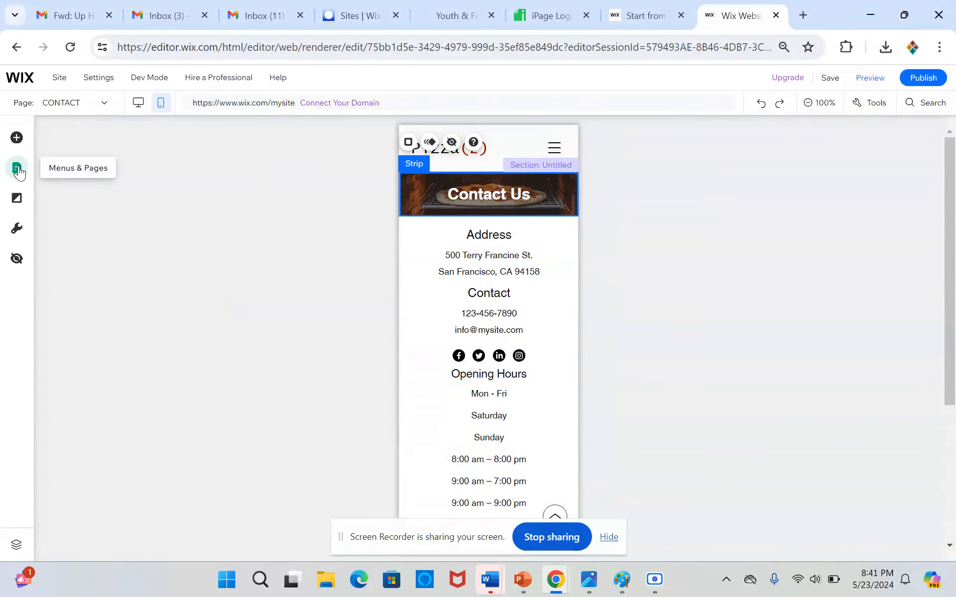
pyautogui.click(18, 169)
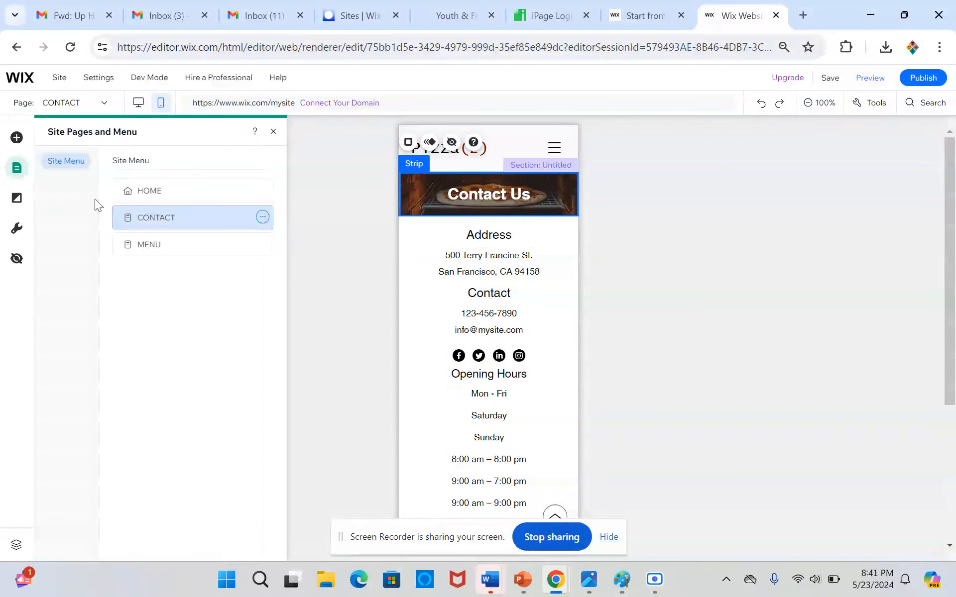
pyautogui.click(152, 192)
pyautogui.scroll(-9, 521, 273)
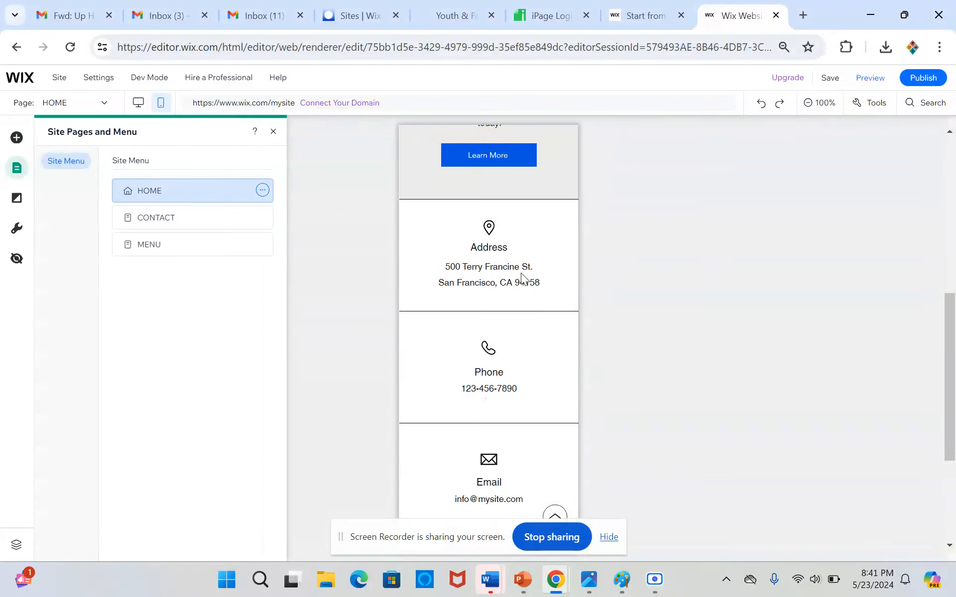
pyautogui.scroll(9, 521, 273)
# Save the site under a free Wix.com domain with the address ending pizzatowo.
pyautogui.moveTo(834, 82)
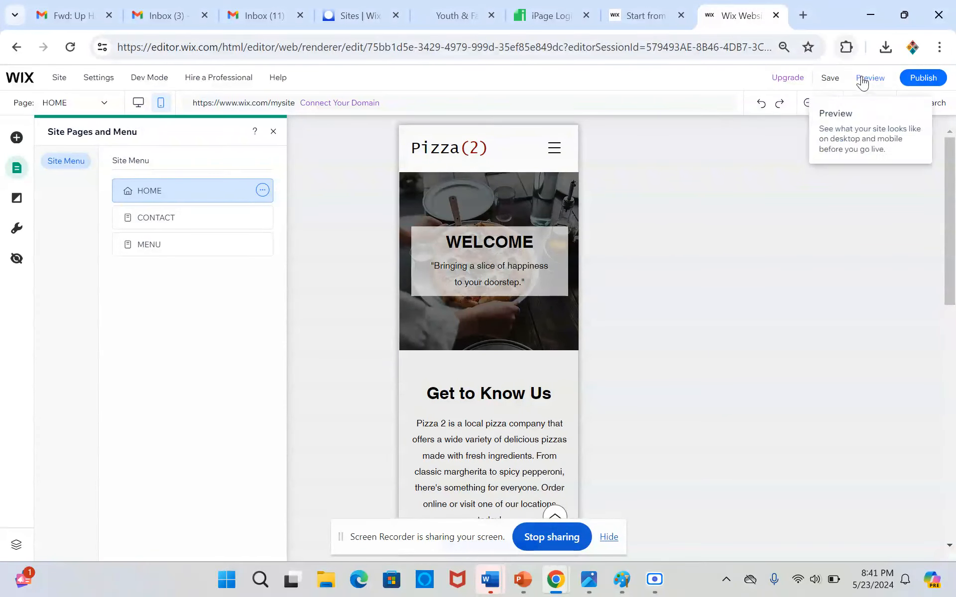
pyautogui.click(828, 78)
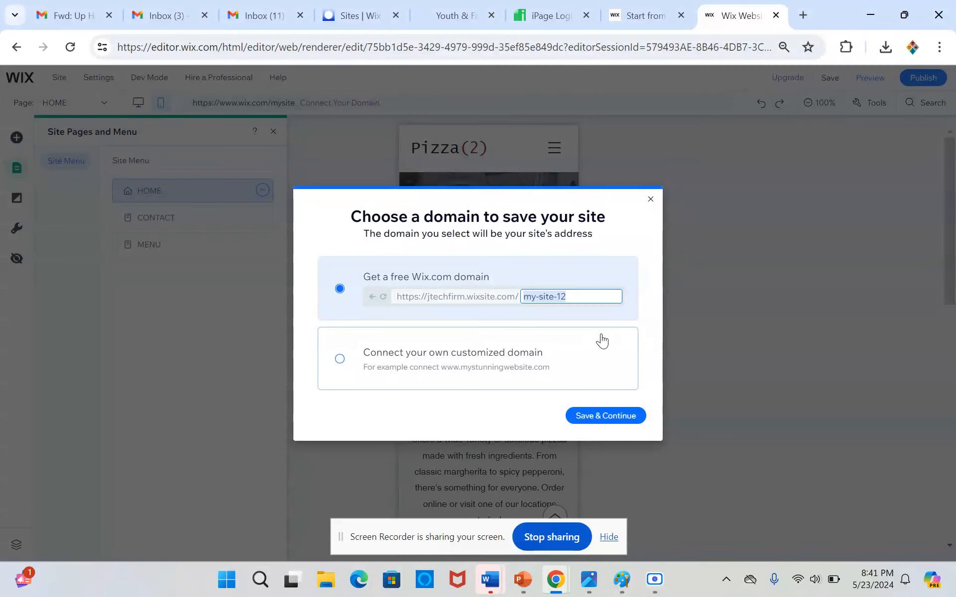
pyautogui.write('pizza')
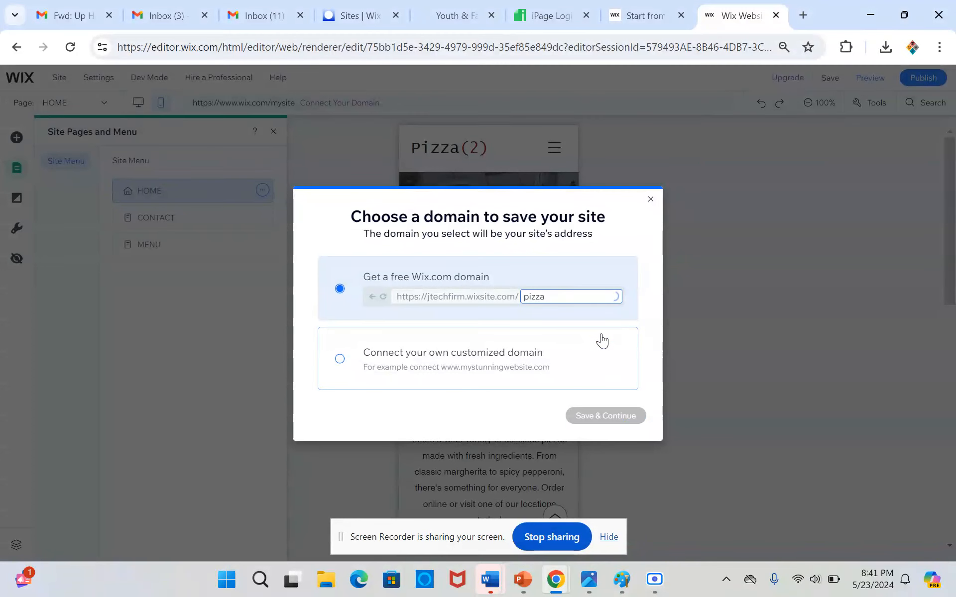
pyautogui.write('towo')
pyautogui.click(605, 417)
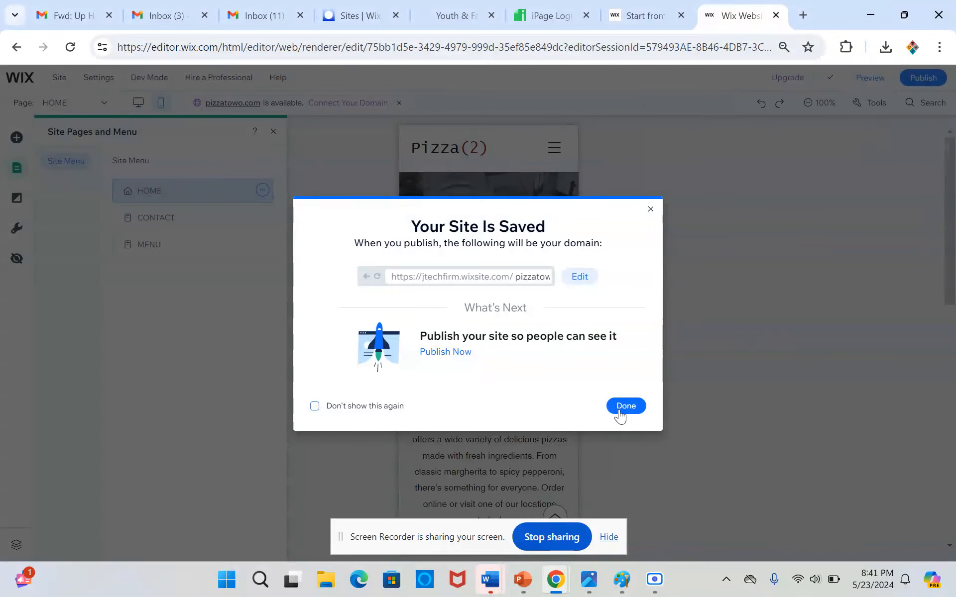
pyautogui.click(620, 412)
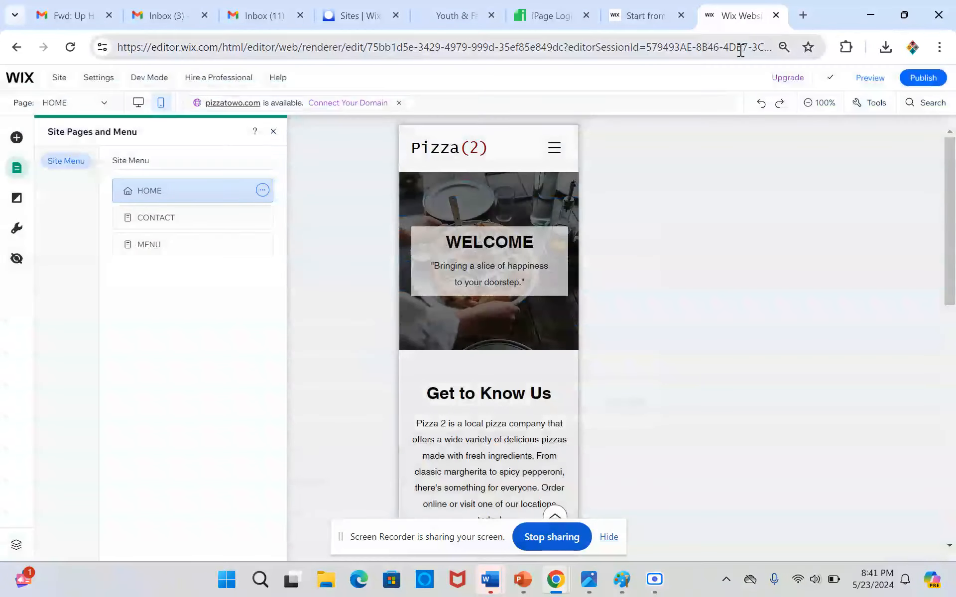
pyautogui.click(846, 47)
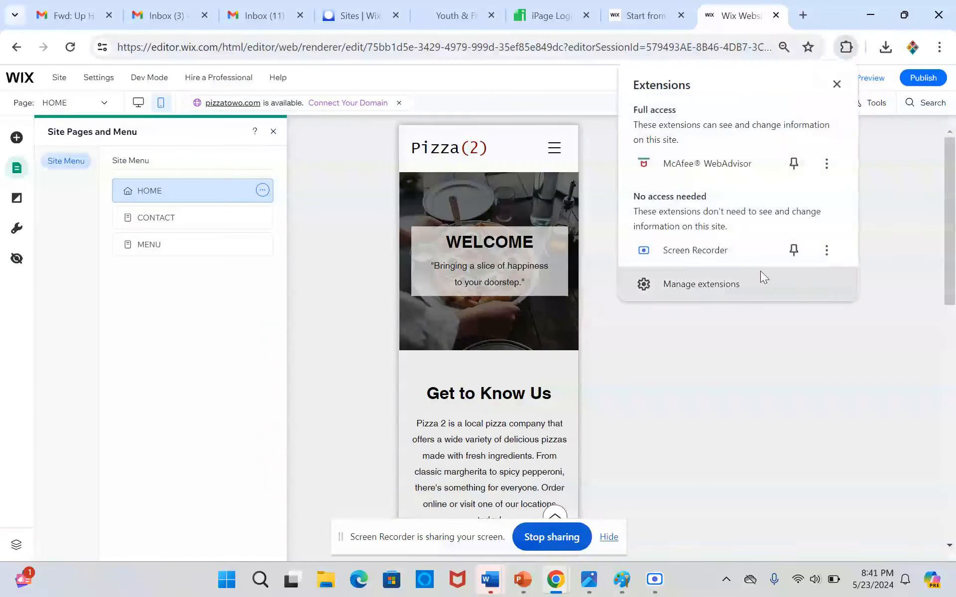
pyautogui.click(726, 256)
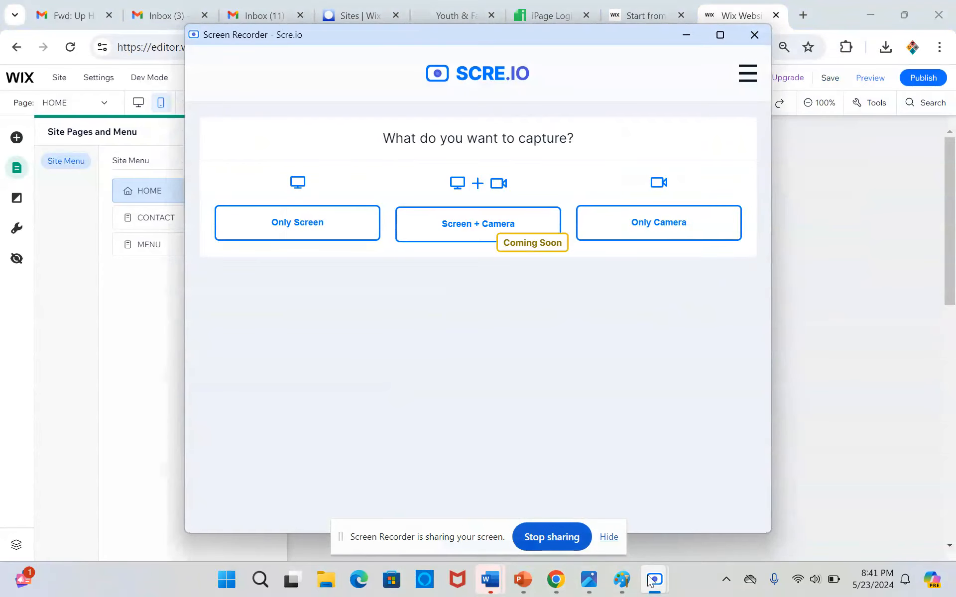